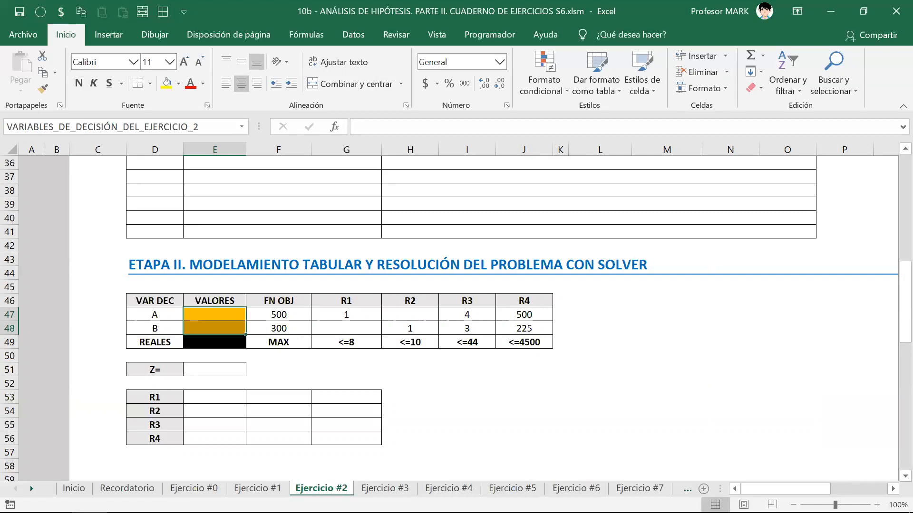
Step: Move to the empty cell beside Z= below the Etapa II Solver table
key(Down)
key(Down)
key(Down)
key(Down)
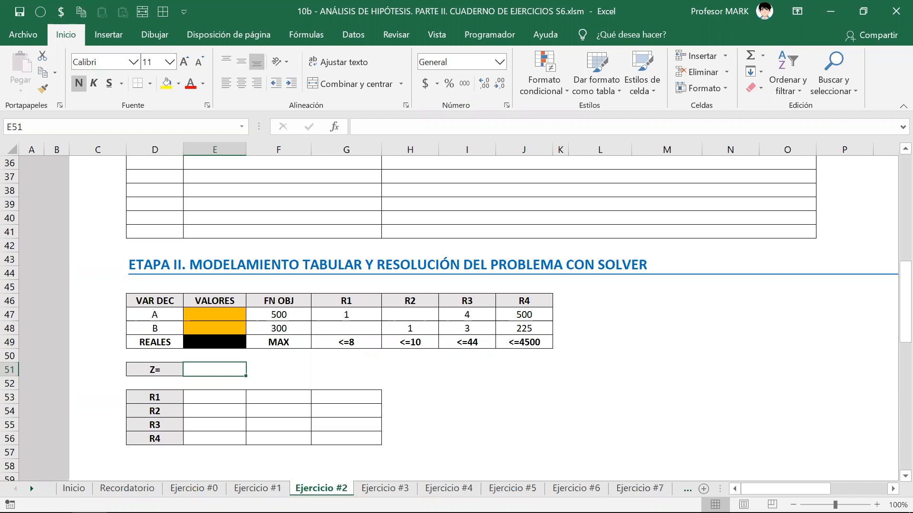
key(Up)
key(Up)
key(Up)
key(Up)
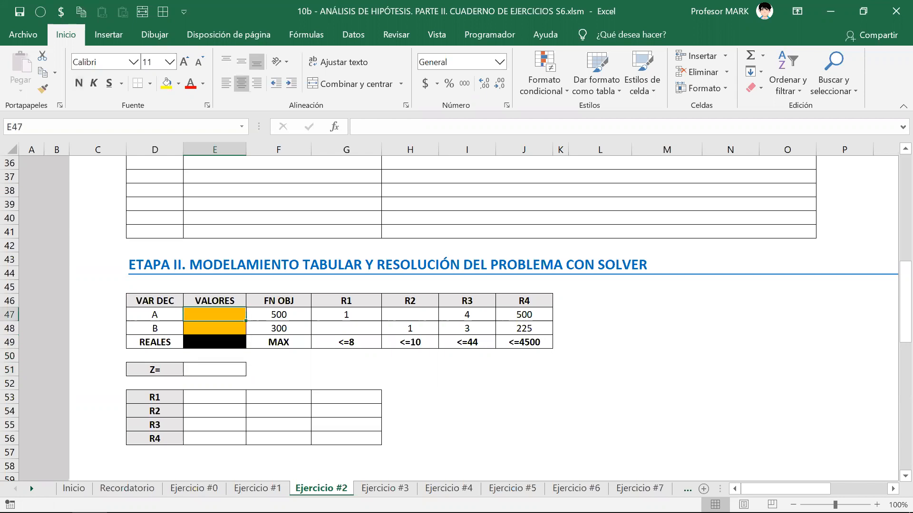
key(shift+Down)
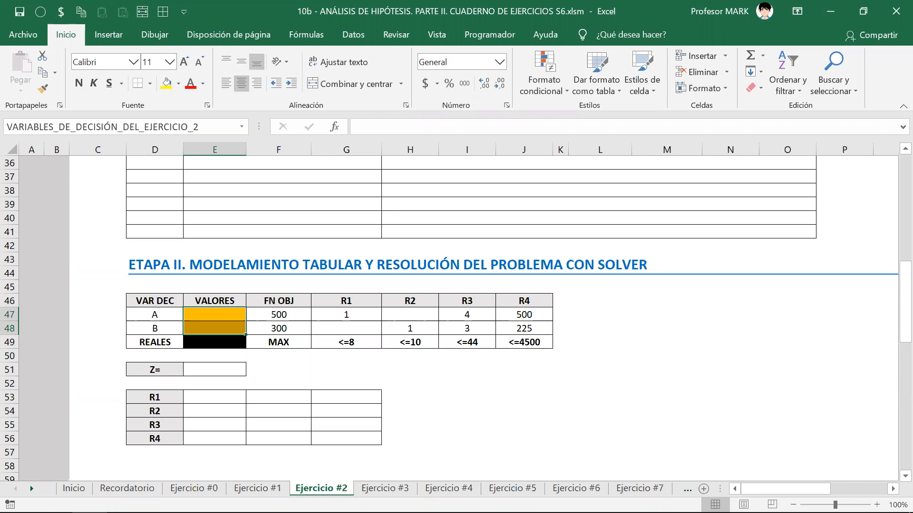
key(Down)
key(Down)
key(Down)
key(Down)
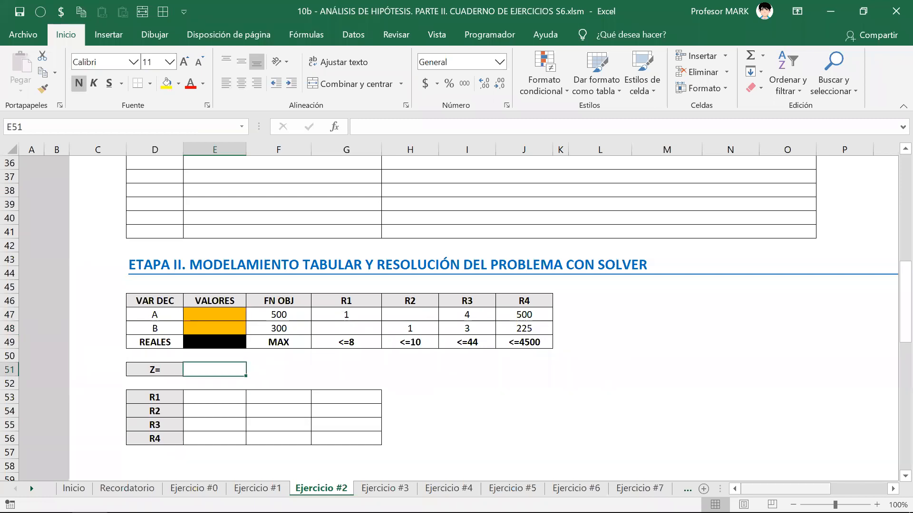
click(167, 366)
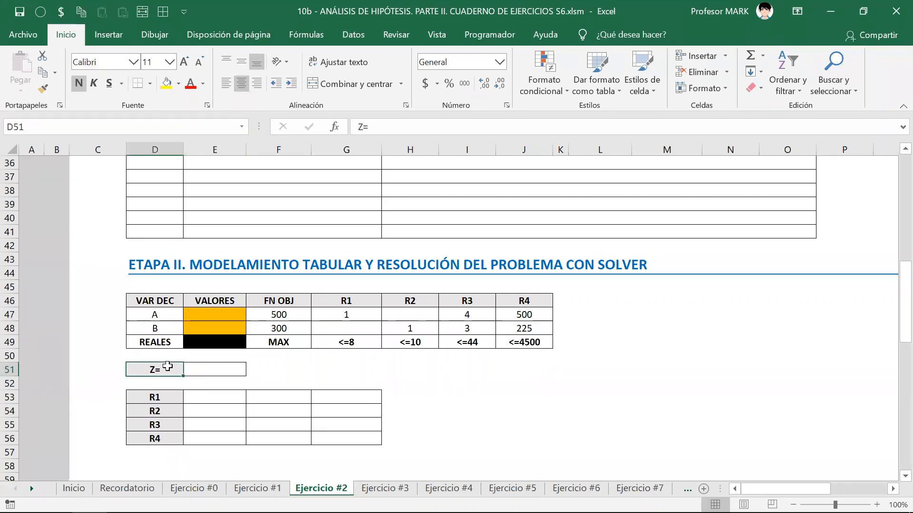
key(shift+Right)
key(shift+Right)
key(shift+Right)
key(shift+Down)
key(shift+Down)
key(shift+Down)
key(shift+Down)
key(shift+Down)
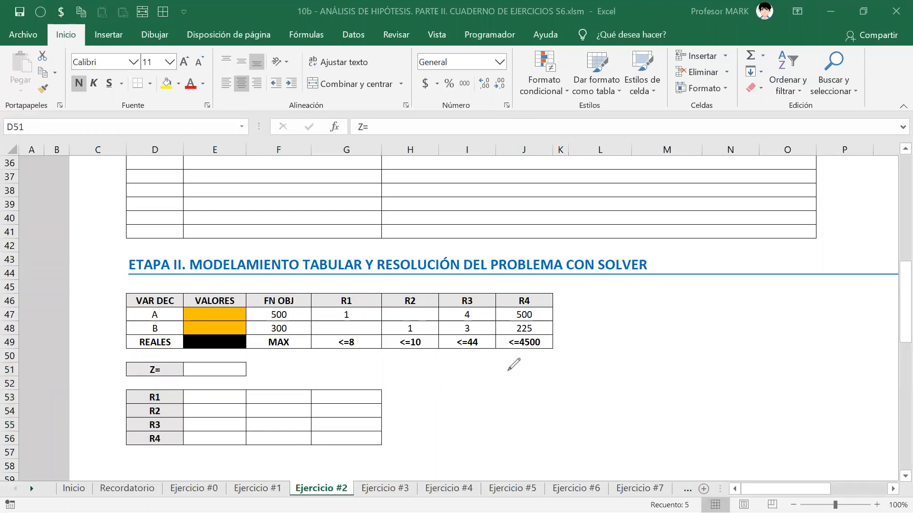
drag(479, 409, 521, 364)
Step: Ink a red Σπ sign beside the table, circle the Z= label and outline the R1–R4 result cells
drag(479, 409, 521, 409)
drag(541, 376, 541, 407)
mouse_move(553, 368)
mouse_down()
mouse_move(553, 405)
mouse_move(568, 366)
mouse_up()
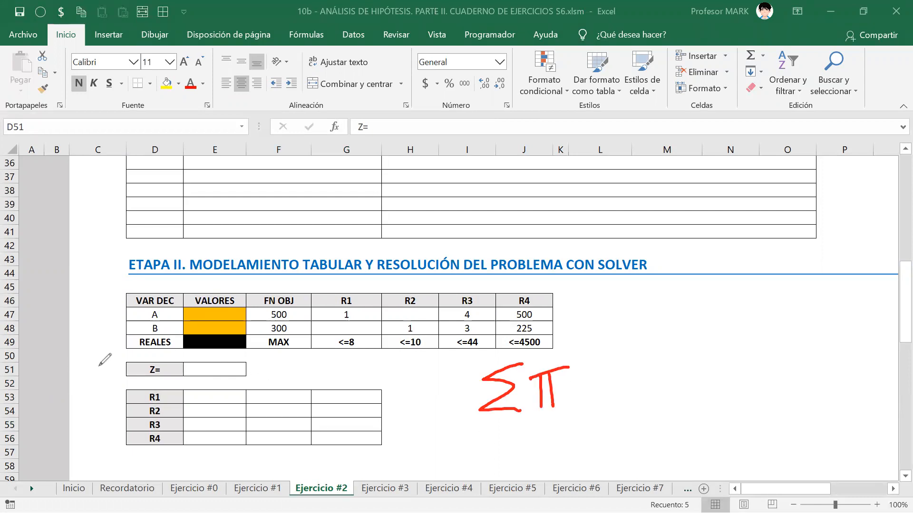
mouse_move(156, 360)
mouse_down()
mouse_move(142, 380)
mouse_move(155, 359)
mouse_up()
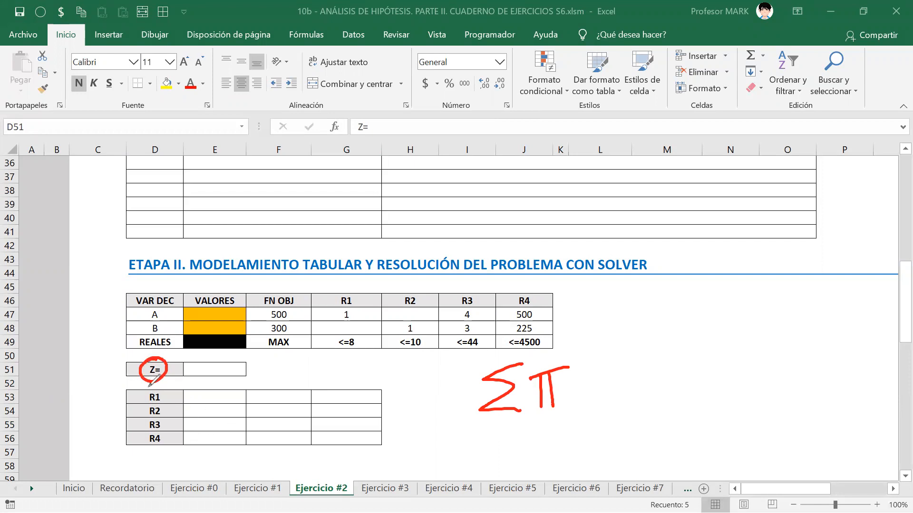
mouse_move(151, 387)
mouse_down()
mouse_move(143, 449)
mouse_move(171, 461)
mouse_move(244, 388)
mouse_move(151, 387)
mouse_up()
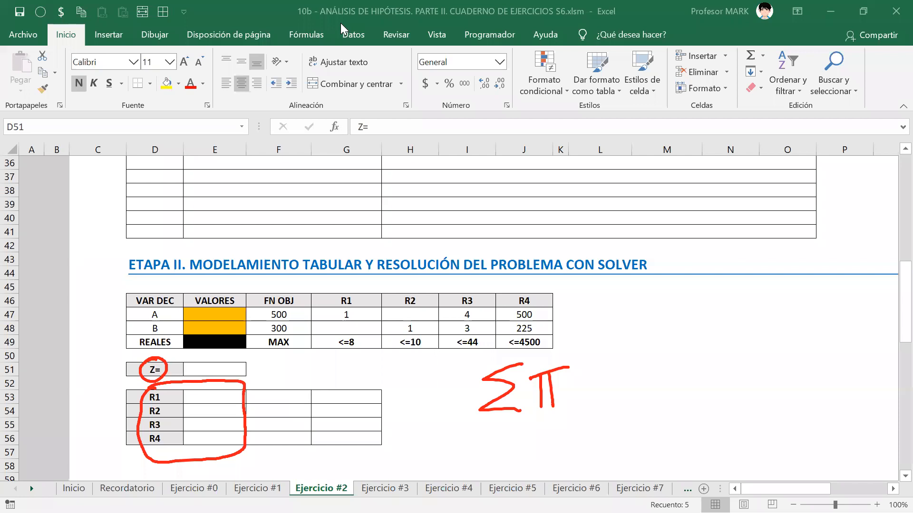
Step: Enter =SUMAPRODUCTO(VARIABLES_DE_DECISIÓN_DEL_EJERCICIO_2;F47:F48) in the Z= cell E51
click(216, 368)
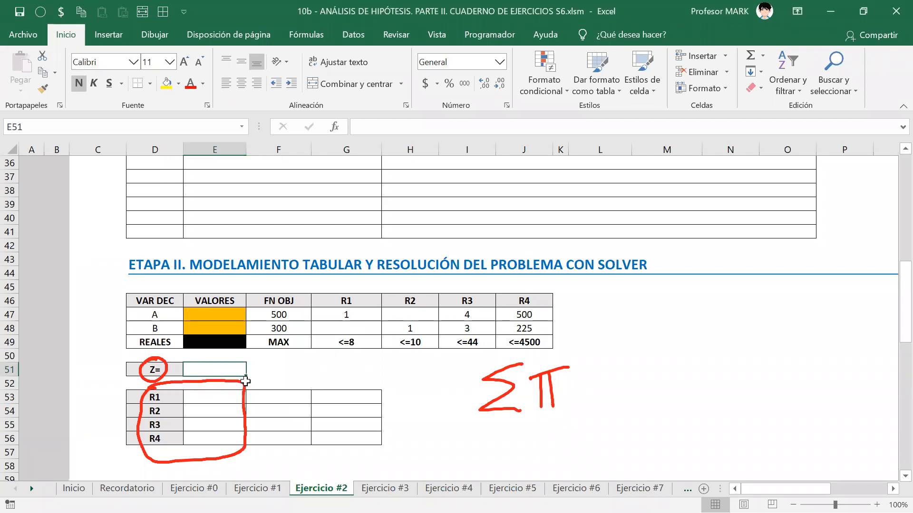
text(=)
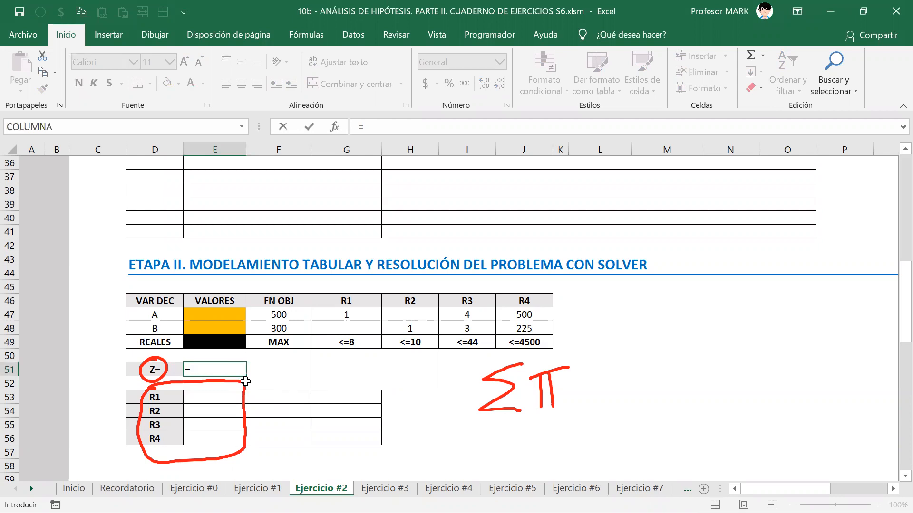
text(sumapeo)
key(BackSpace)
key(BackSpace)
key(BackSpace)
text(pr)
key(Tab)
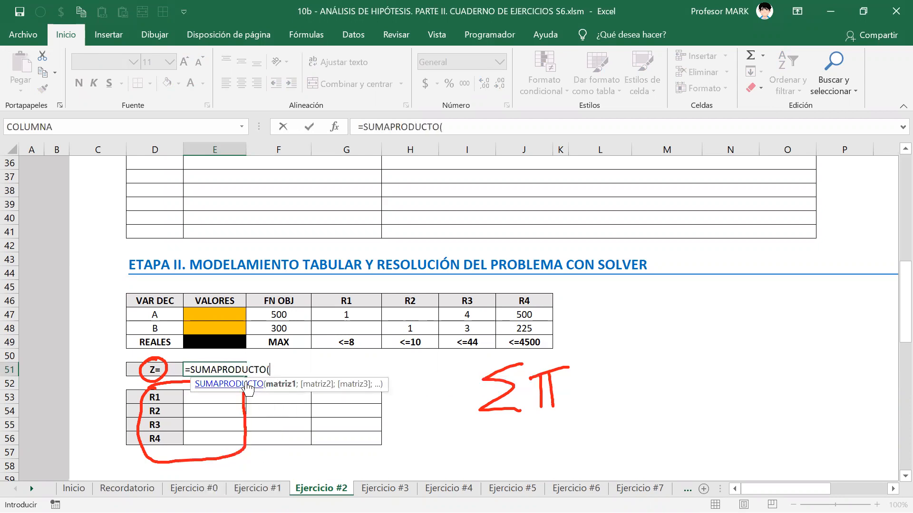
text(varia)
key(Tab)
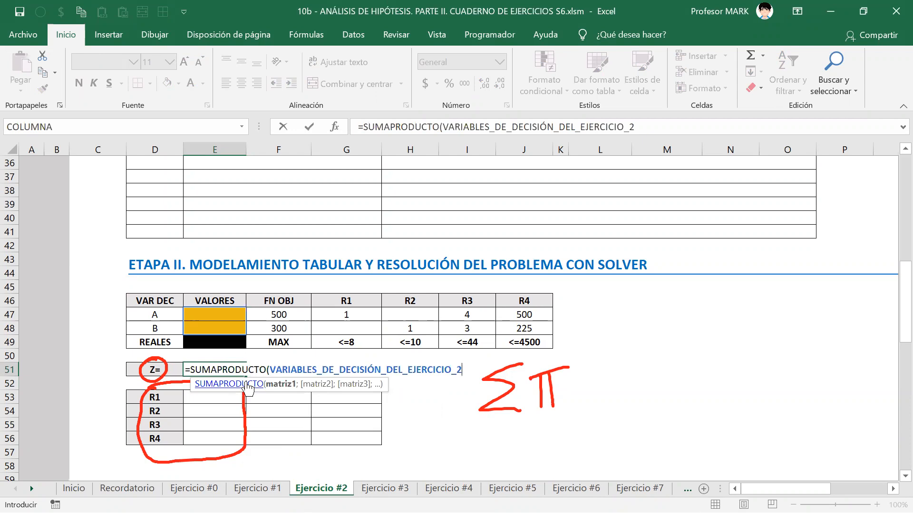
text(;)
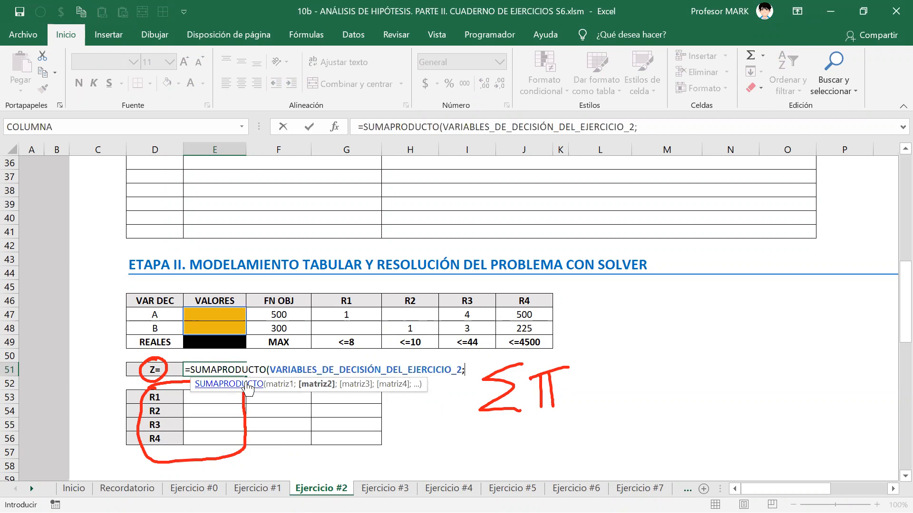
key(Up)
key(Up)
key(Up)
key(Up)
key(Right)
key(shift+Down)
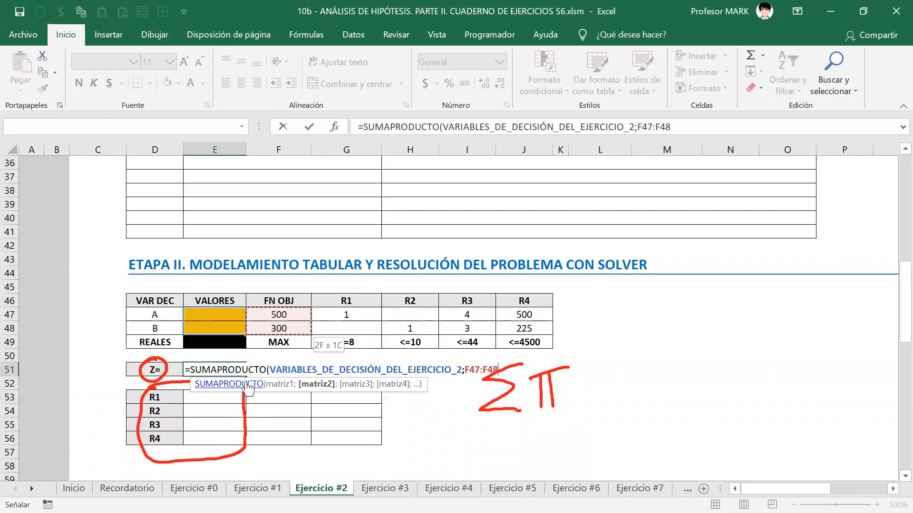
text())
key(Return)
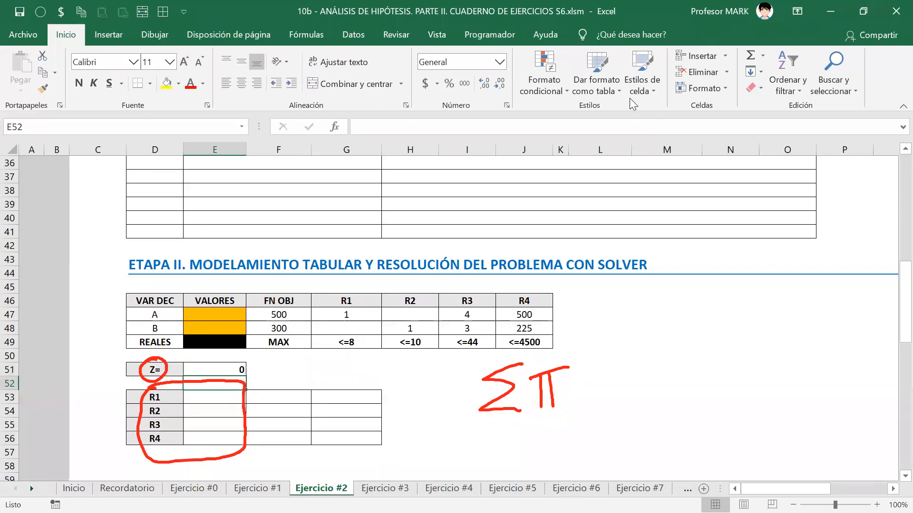
click(225, 396)
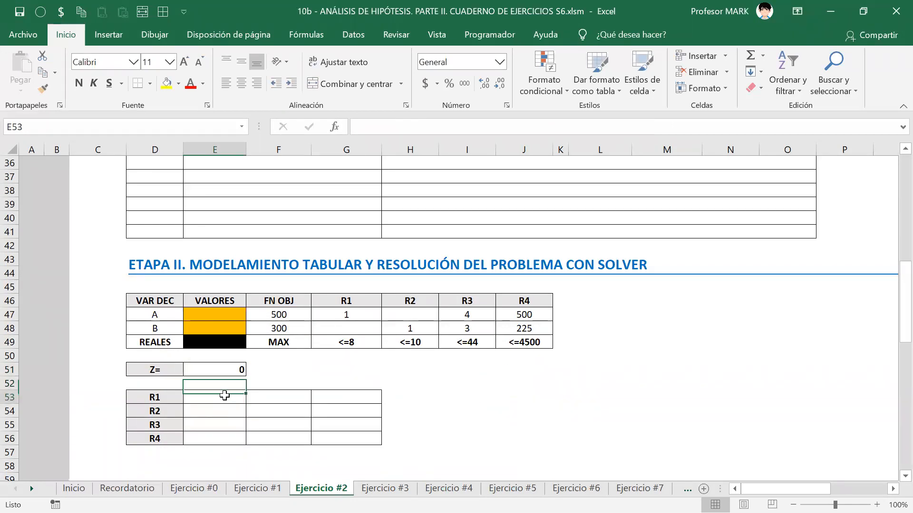
Step: Enter =SUMAPRODUCTO(VARIABLES_DE_DECISIÓN_DEL_EJERCICIO_2;G47:G48) in the R1 cell E53
text(=su)
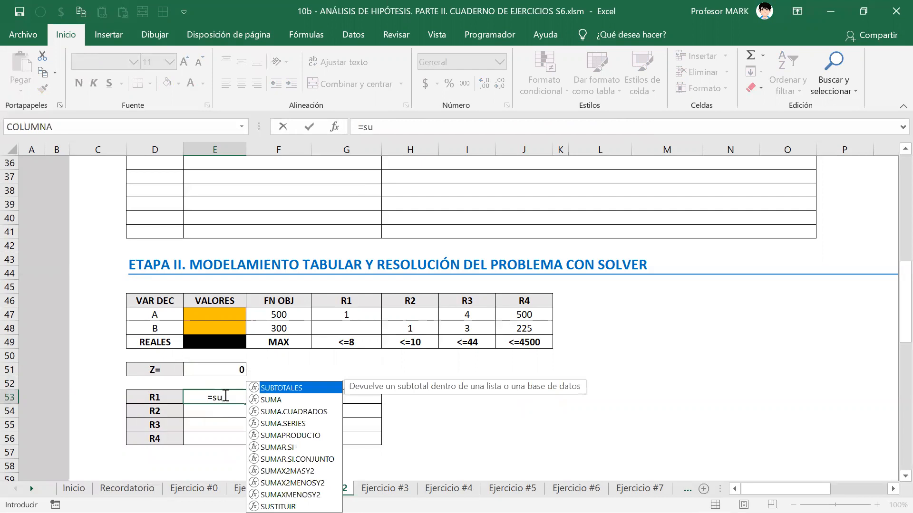
text(MAPRODUCTO(VARIABLES_DE_DECISIÓN_DEL_EJERCICIO_2)
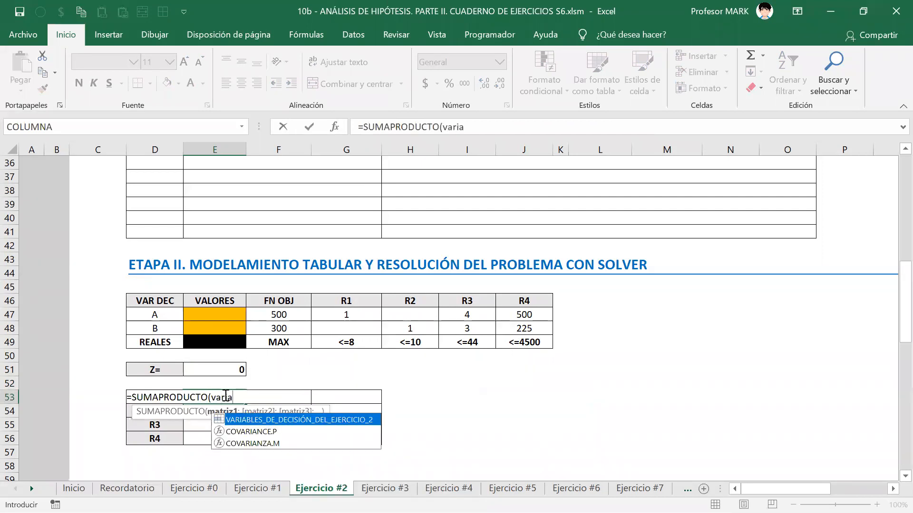
text(;)
key(Up)
key(Up)
key(Up)
key(Up)
key(Up)
key(Up)
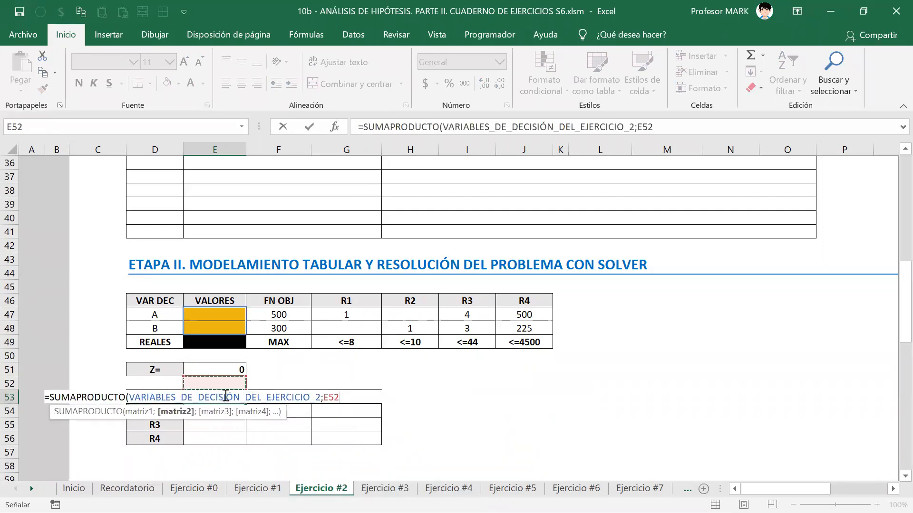
key(Right)
key(Right)
key(Right)
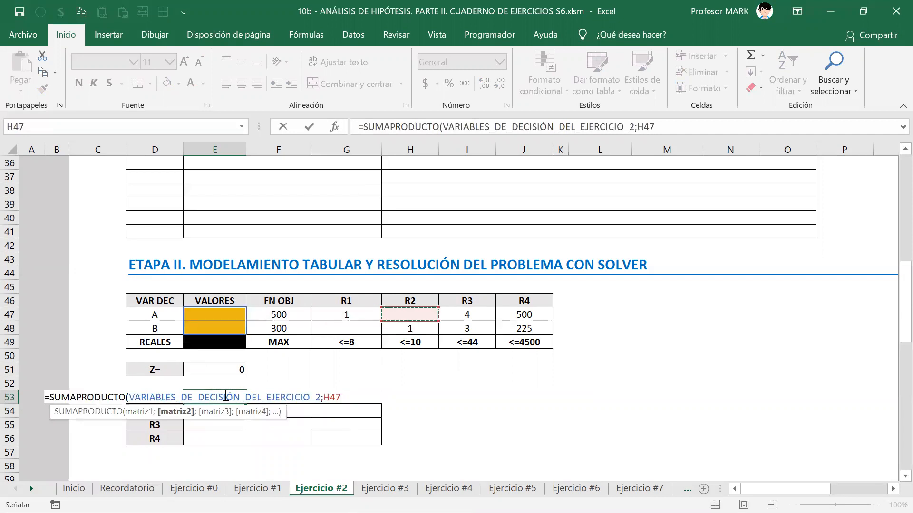
key(Left)
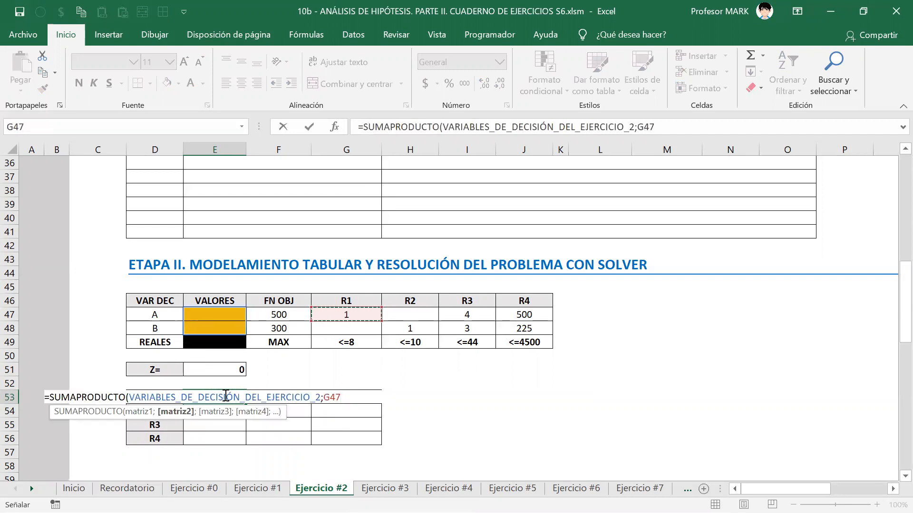
key(shift+Down)
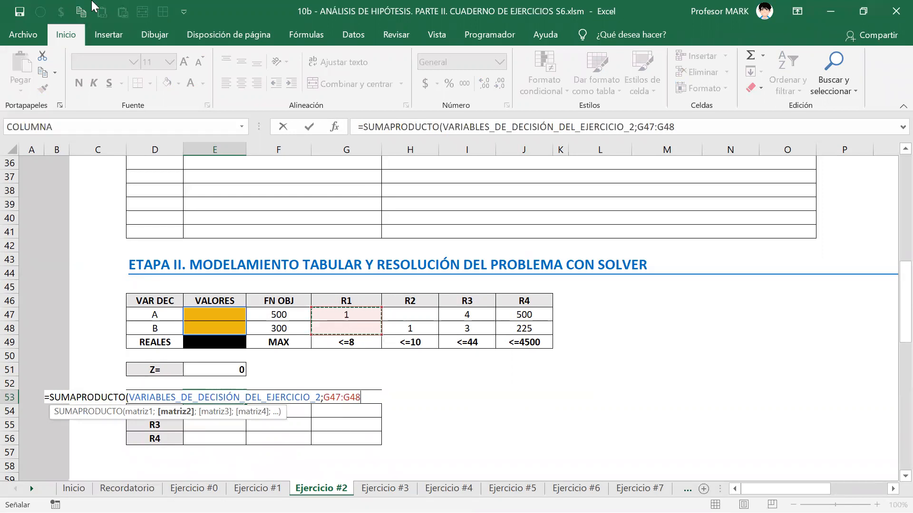
key(alt+Tab)
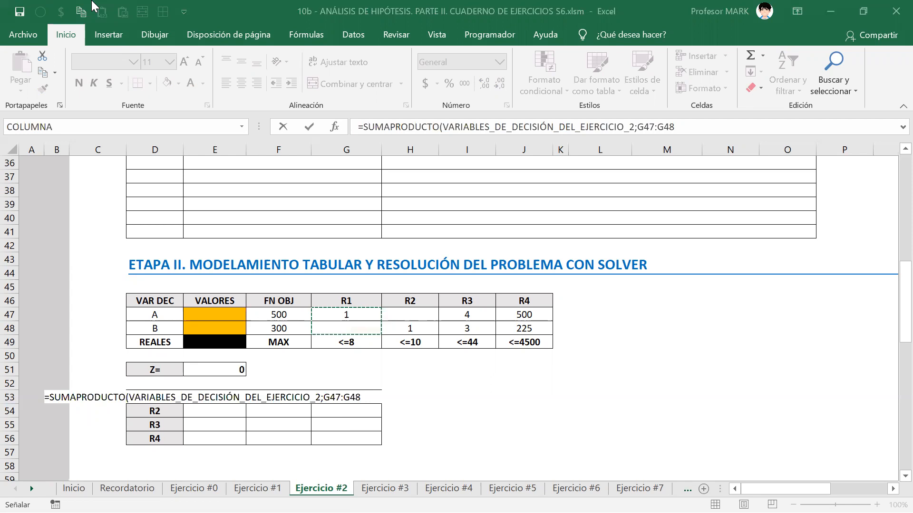
click(368, 396)
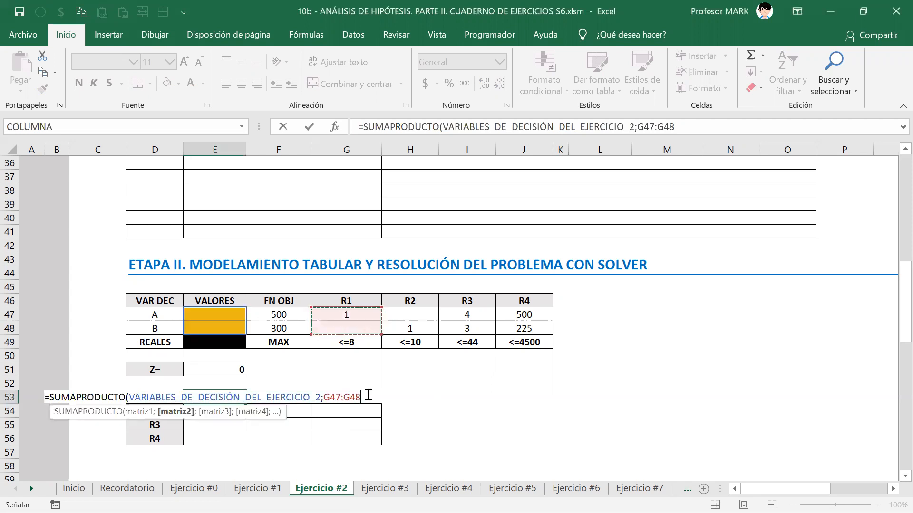
text())
key(Return)
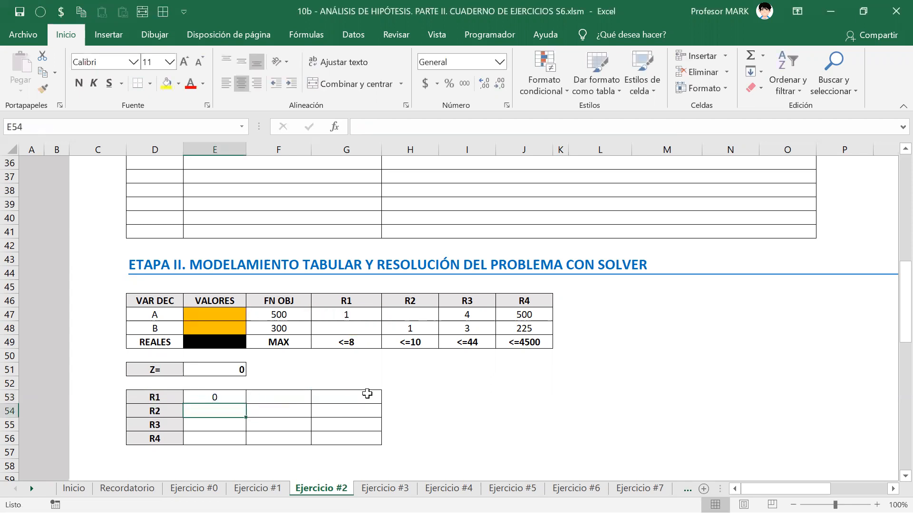
Step: Enter the R2 formula in E54: SUMAPRODUCTO of the decision variables with H47:H48
text(=sumap)
key(Tab)
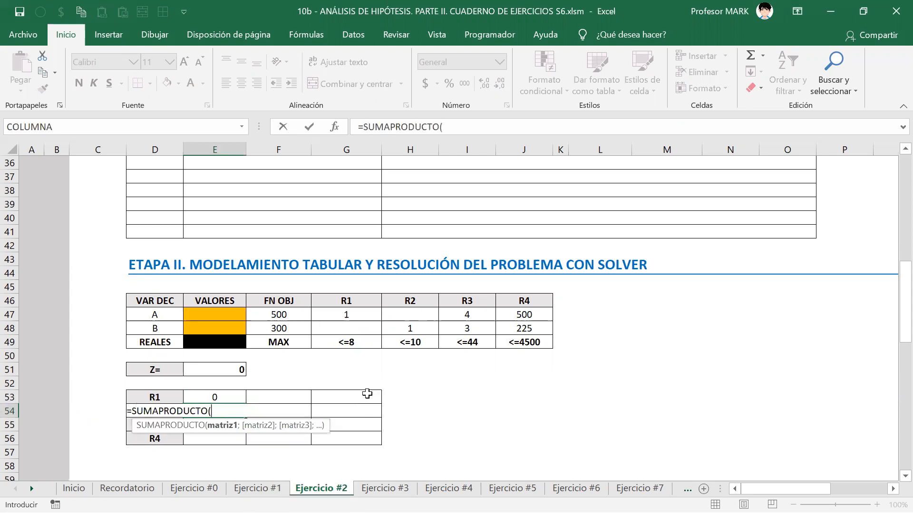
text(varia)
key(Tab)
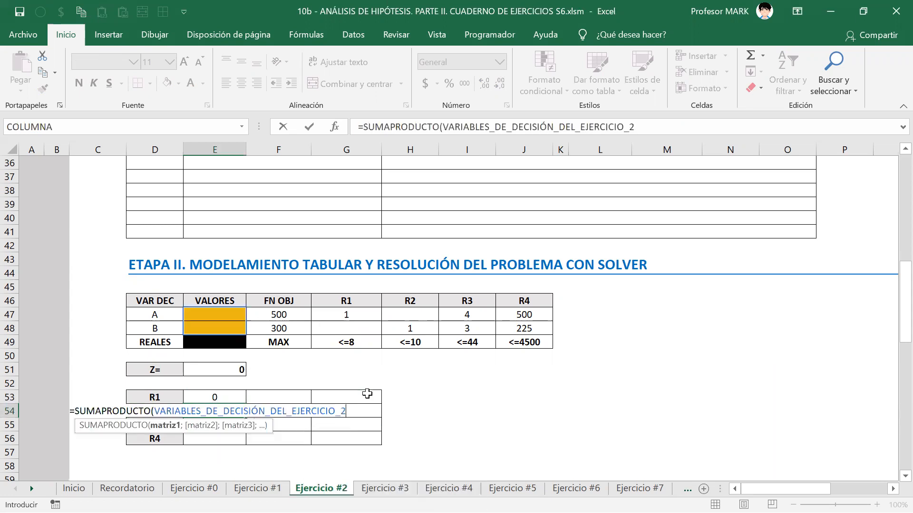
text(;)
key(Up)
key(Up)
key(Up)
key(Up)
key(Up)
key(Up)
key(Up)
key(Right)
key(Right)
key(Right)
key(shift+Down)
key(Return)
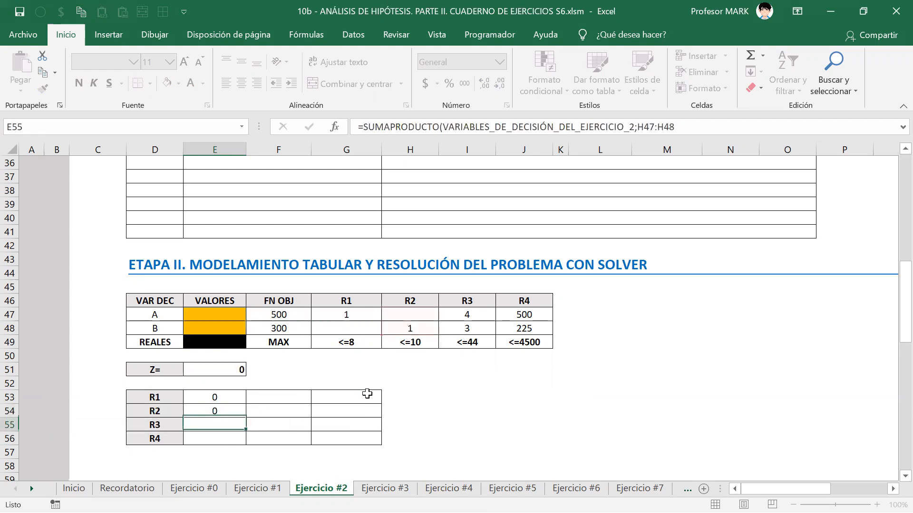
Step: Enter the R3 formula in E55: SUMAPRODUCTO of the decision variables with I47:I48
text(=sumapr)
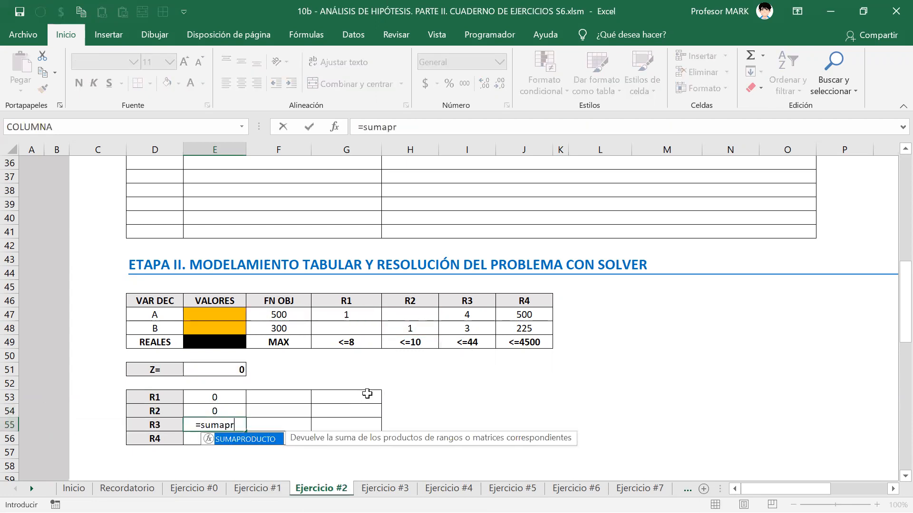
key(Tab)
text(varia)
key(Tab)
text(;)
key(Up)
key(Up)
key(Up)
key(Up)
key(Up)
key(Up)
key(Up)
key(Up)
key(Right)
key(Right)
key(Right)
key(Right)
key(shift+Down)
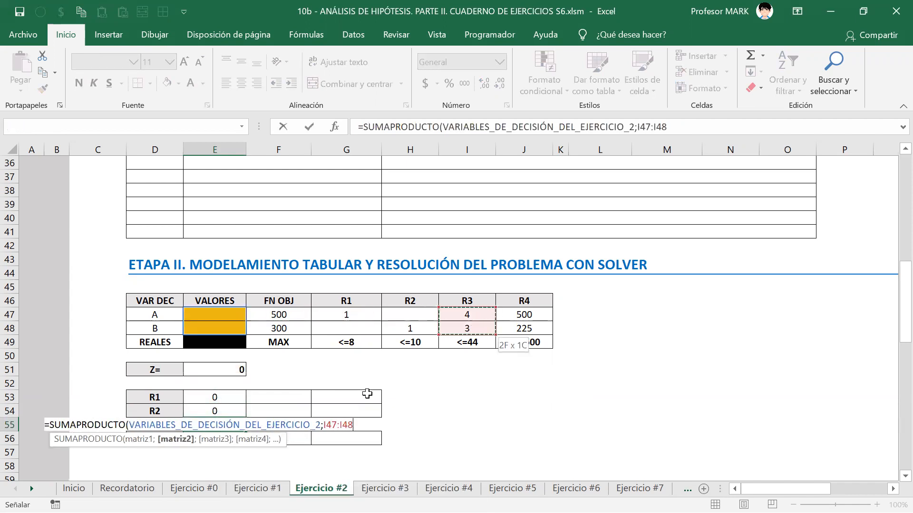
key(Return)
Step: Enter the R4 formula in E56: SUMAPRODUCTO of the decision variables with J47:J48
text(=sumap)
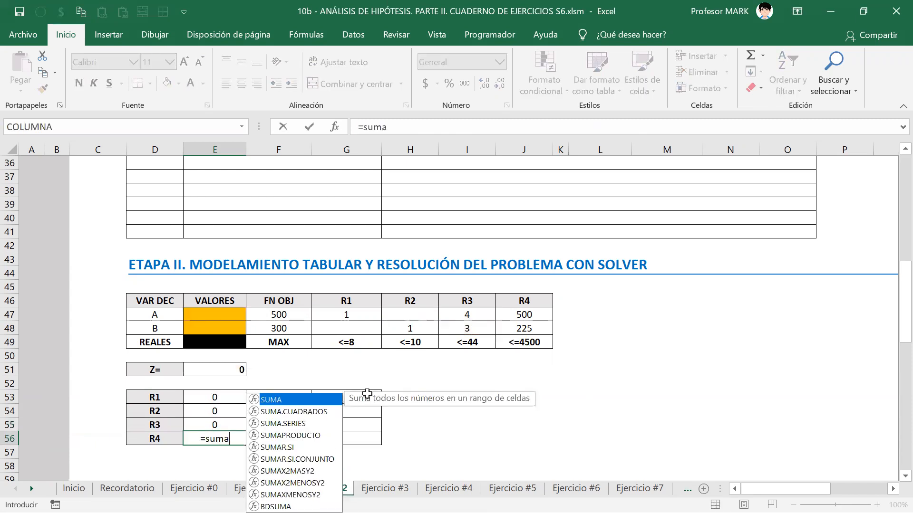
key(Tab)
text(var)
key(Tab)
text(;E5)
key(Up)
key(Up)
key(Up)
key(Up)
key(Up)
key(Up)
key(Up)
key(Up)
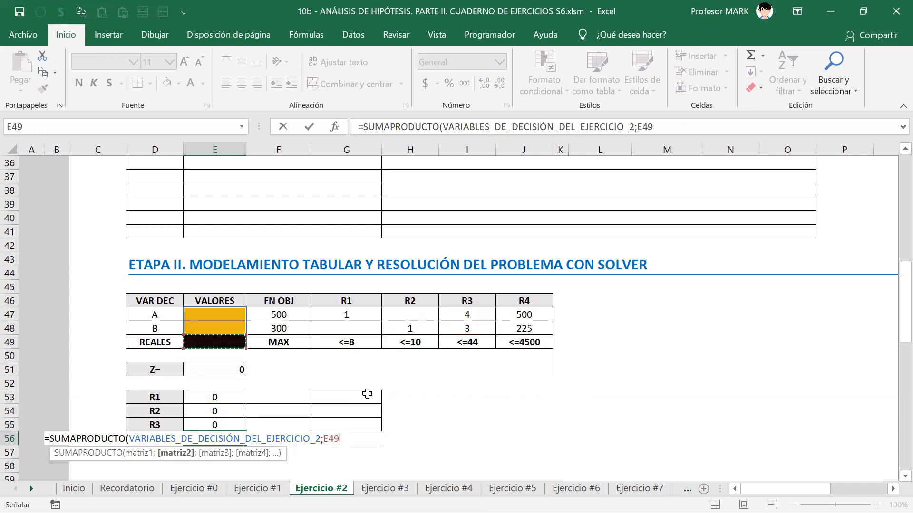
key(Right)
key(Right)
key(Right)
key(Right)
key(Right)
key(shift+Down)
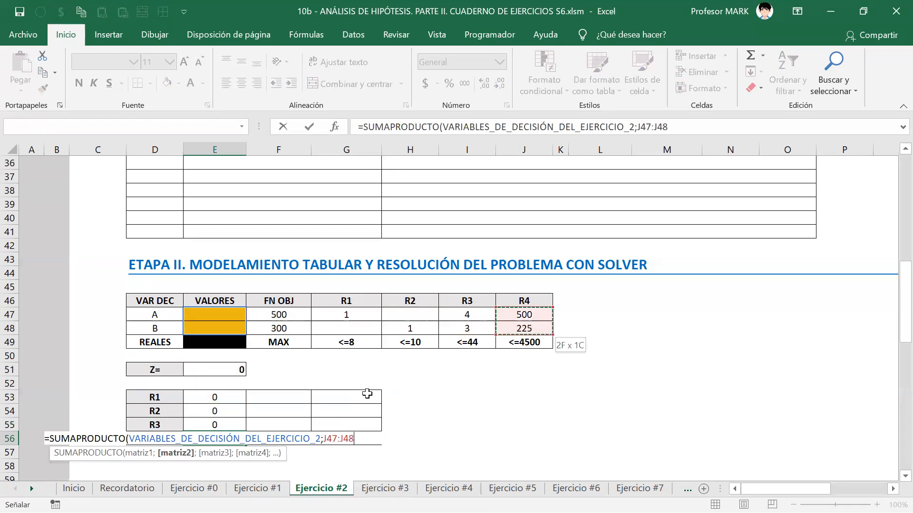
key(Return)
key(Up)
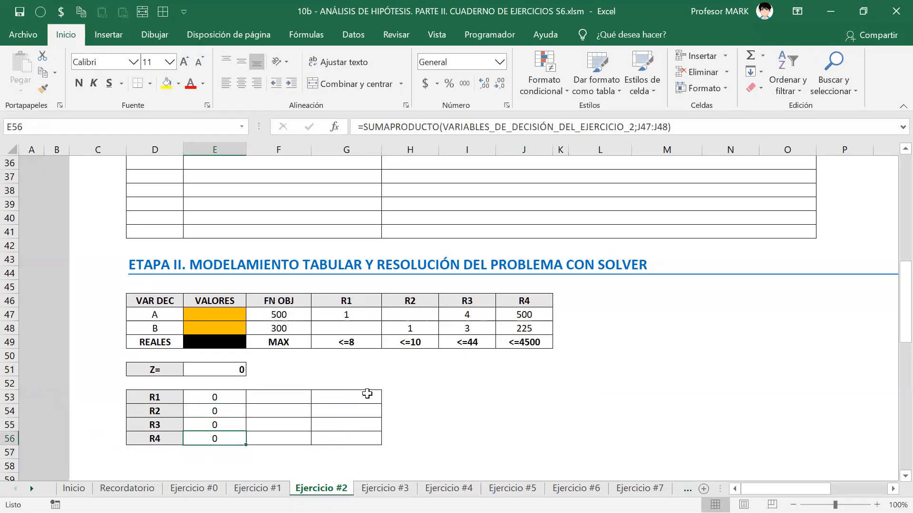
key(Up)
key(Up)
key(Right)
key(Right)
key(Up)
key(Up)
key(Up)
key(Up)
key(Up)
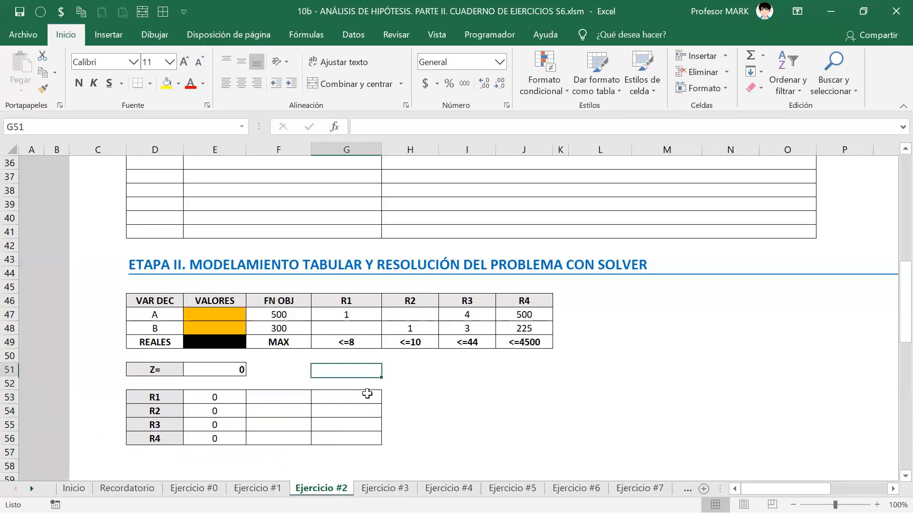
Step: Put a <= sign in F53 and fill it down through F56 with Ctrl+D
key(Right)
key(Right)
key(Right)
key(Left)
key(Left)
key(Left)
key(Left)
key(Down)
key(Down)
key(Down)
key(Down)
text(<=)
key(Return)
key(Up)
key(shift+Down)
key(shift+Down)
key(shift+Down)
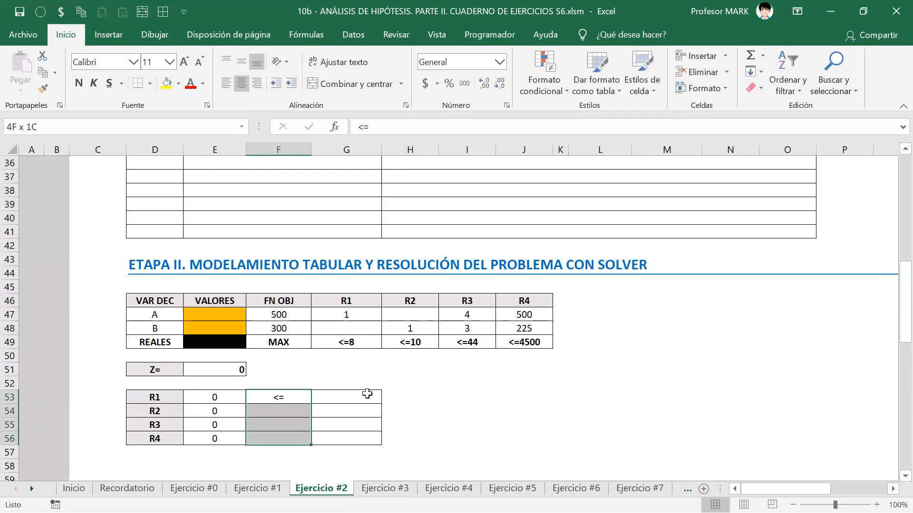
key(ctrl+d)
Step: Enter the constraint limits 8, 10, 44 and 4500 in G53:G56
click(367, 394)
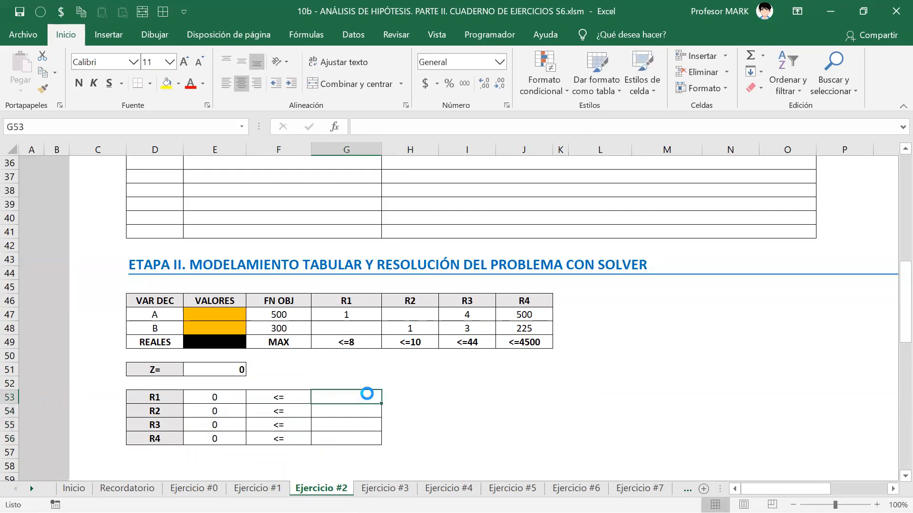
text(8)
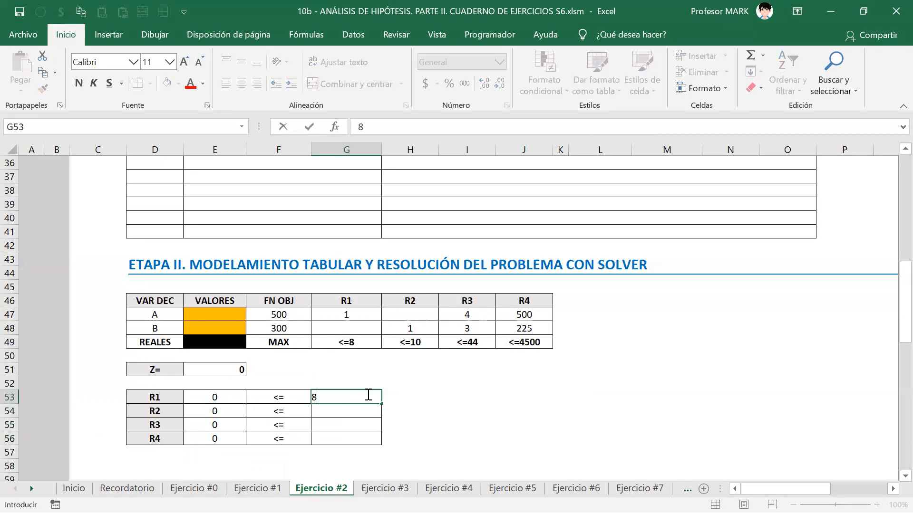
key(Return)
text(10)
key(Return)
text(44)
key(Return)
text(4500)
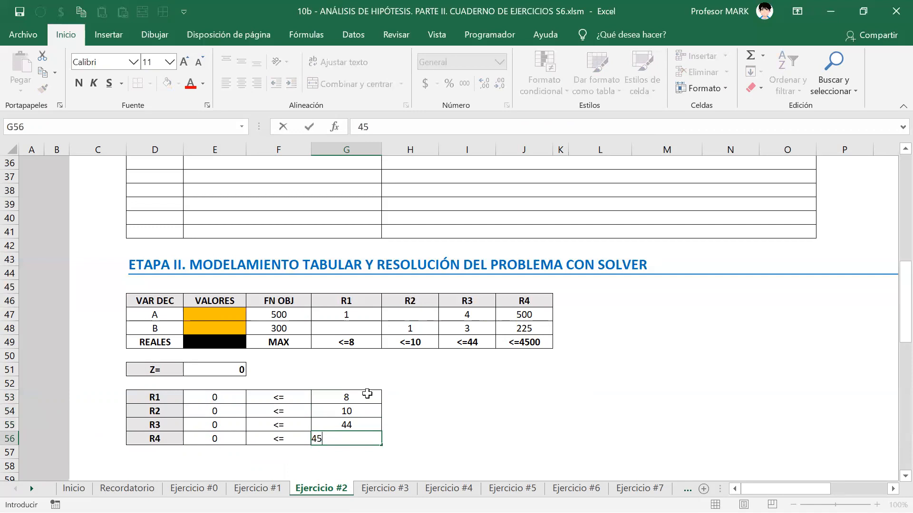
key(Up)
Step: Review the written restrictions and the coefficient table above the Solver layout
key(ctrl+Up)
key(ctrl+Up)
key(ctrl+Up)
key(ctrl+Up)
key(ctrl+Up)
key(ctrl+Up)
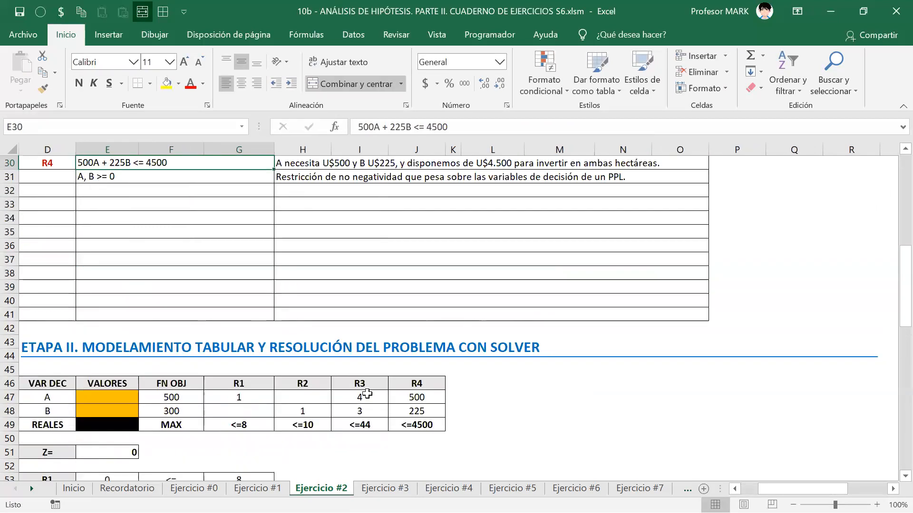
key(Up)
key(Up)
key(Up)
key(Up)
key(Up)
key(Up)
key(Up)
key(Up)
key(Up)
key(Up)
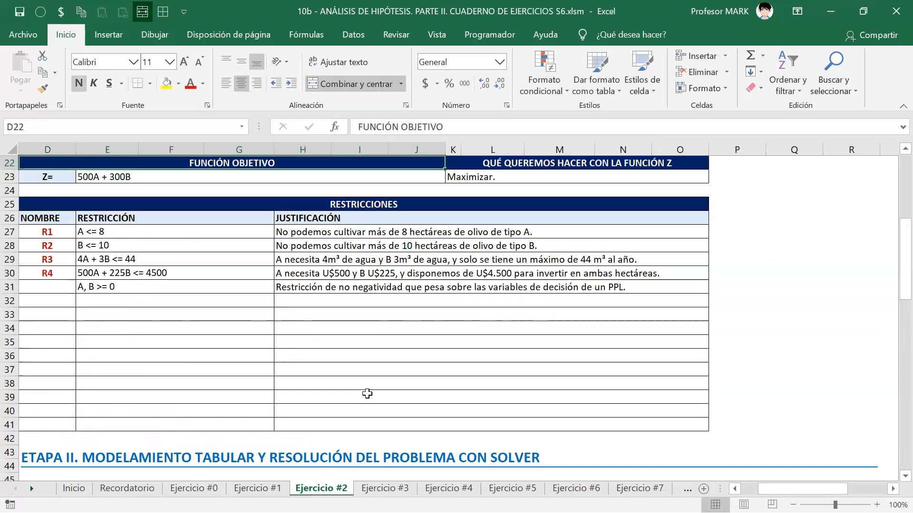
key(ctrl+Down)
key(ctrl+Down)
key(ctrl+Down)
key(ctrl+Down)
key(ctrl+Down)
key(ctrl+Down)
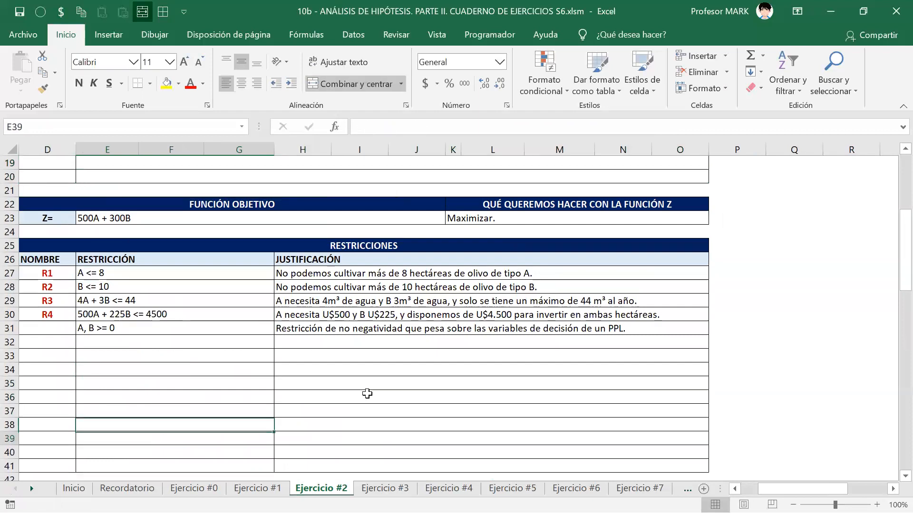
key(Right)
key(Right)
key(ctrl+Up)
key(ctrl+Up)
key(ctrl+Up)
key(ctrl+Up)
key(ctrl+Up)
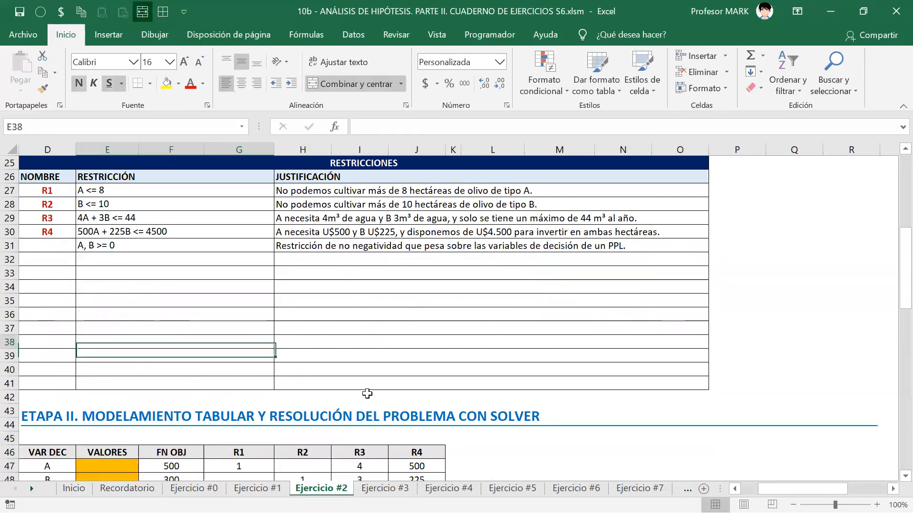
key(Down)
key(Down)
key(Down)
key(Down)
key(Down)
key(Down)
key(Down)
key(Down)
key(Down)
key(Down)
key(Down)
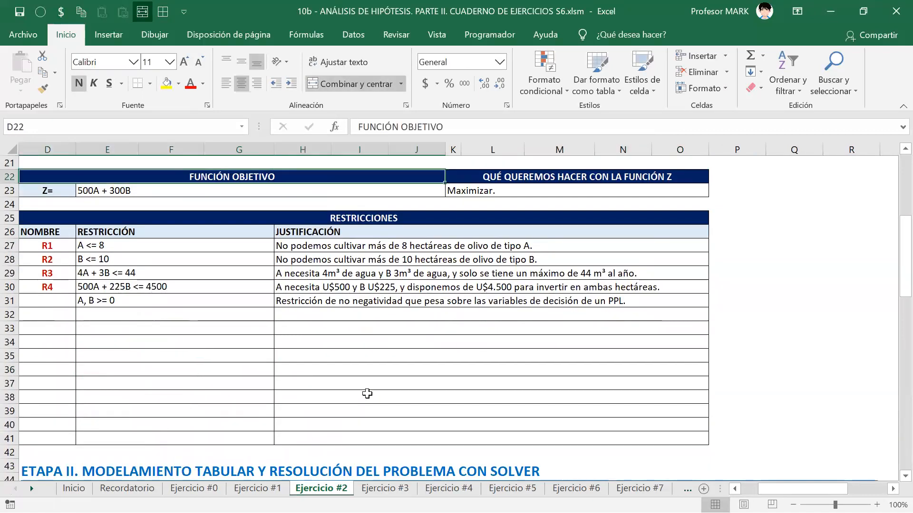
key(Down)
key(Down)
key(Down)
key(Down)
key(Down)
key(Down)
key(Down)
key(Down)
key(Down)
key(Down)
key(Down)
key(Down)
key(Down)
key(Down)
key(Down)
key(Down)
key(Down)
key(Down)
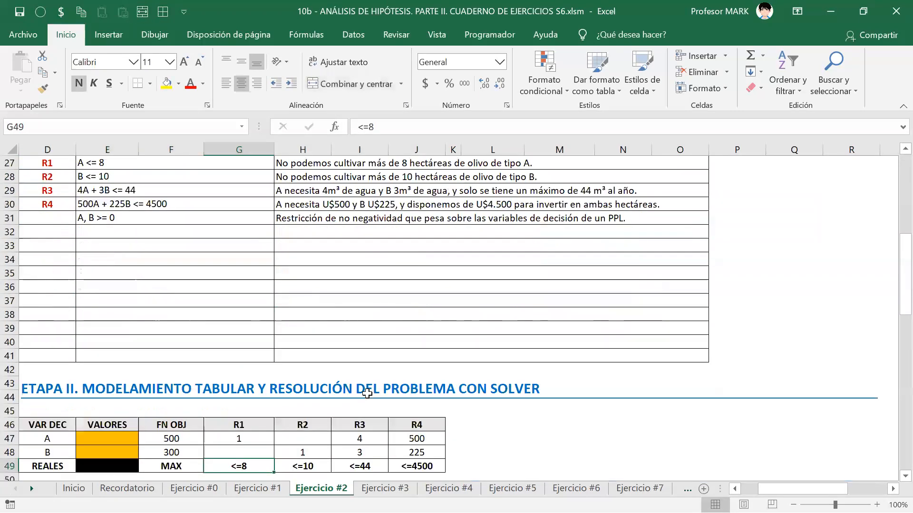
key(Up)
key(Up)
key(Up)
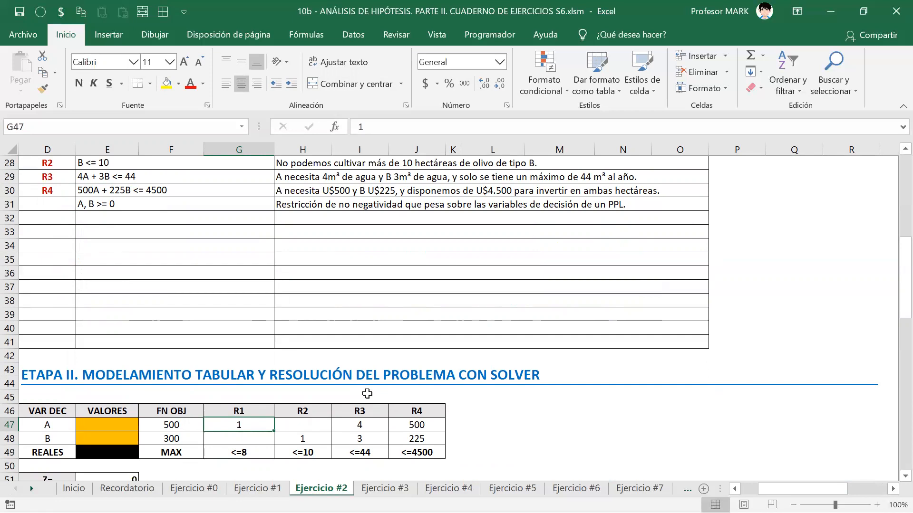
key(Down)
key(Down)
key(Down)
key(Down)
key(Down)
key(Down)
key(Down)
key(Down)
key(Down)
key(Down)
key(Down)
key(Left)
key(Left)
key(Left)
key(Left)
key(Left)
key(Right)
key(Right)
key(Right)
key(Up)
key(Up)
key(Up)
key(Up)
key(Up)
key(Up)
key(Up)
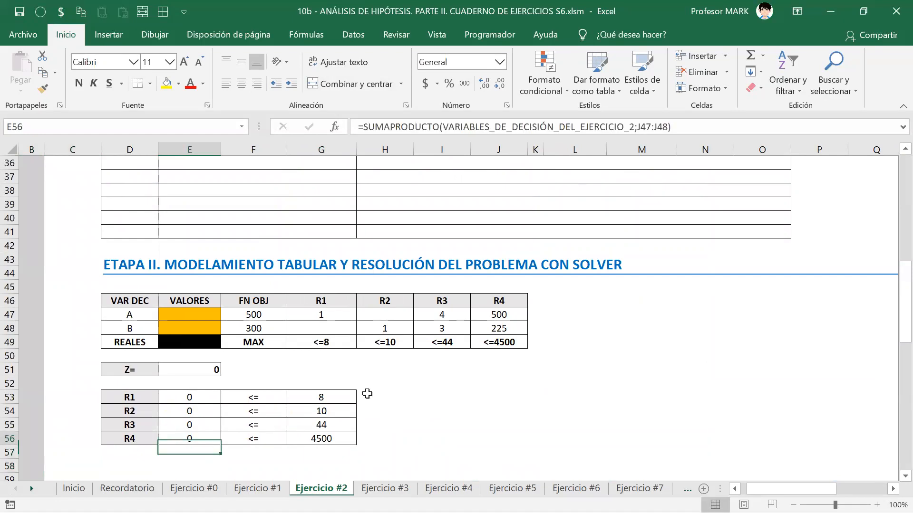
Step: Check the Z and R1–R4 SUMAPRODUCTO formulas in E51:E56, then bring up the Datos tab
key(F2)
key(Escape)
key(Down)
key(Down)
key(F2)
key(Escape)
key(Down)
key(F2)
key(Escape)
key(Down)
key(F2)
key(Escape)
key(Down)
key(F2)
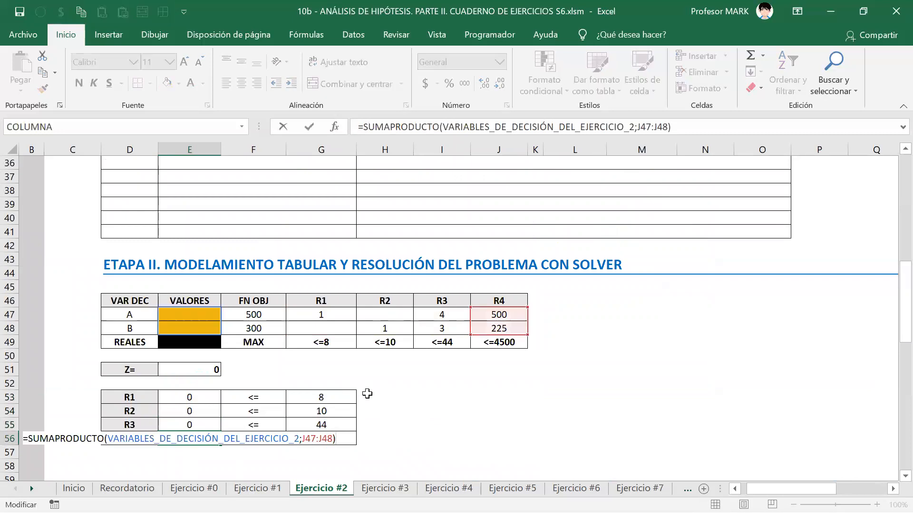
key(Escape)
key(Up)
key(Up)
key(Up)
key(Up)
key(Up)
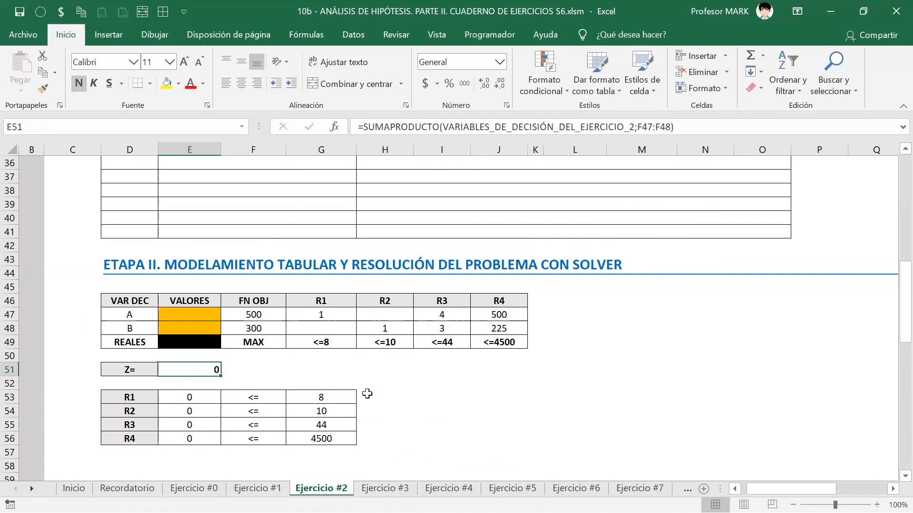
key(alt+d)
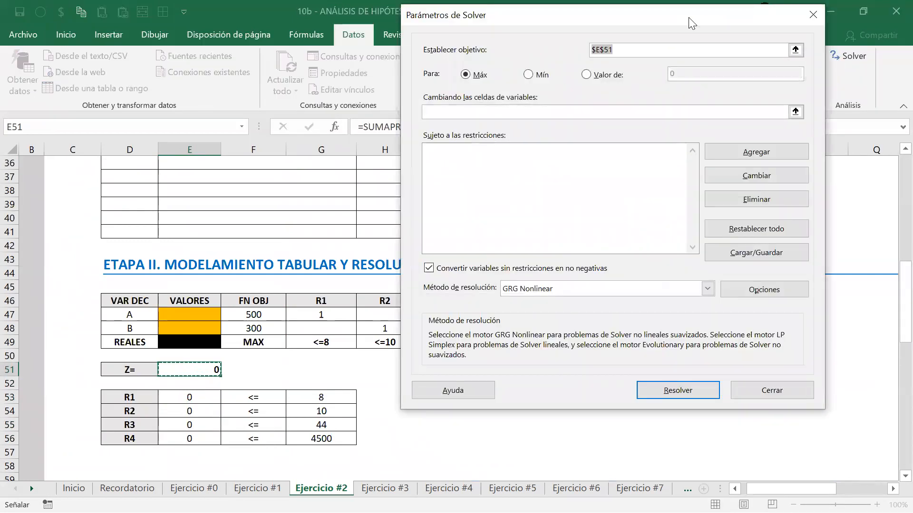
Step: Set Solver to maximize $E$51 by changing the variable cells E47:E48
click(183, 371)
click(431, 111)
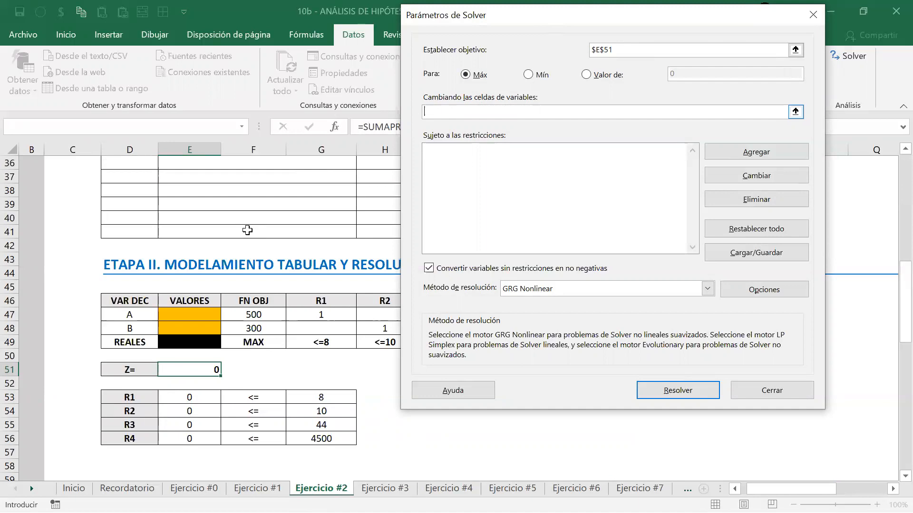
click(188, 318)
drag(189, 318, 189, 328)
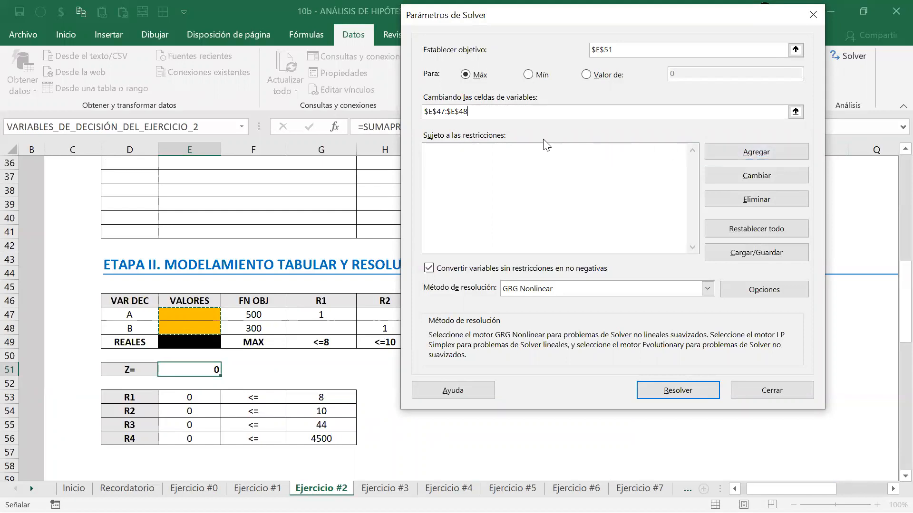
click(726, 153)
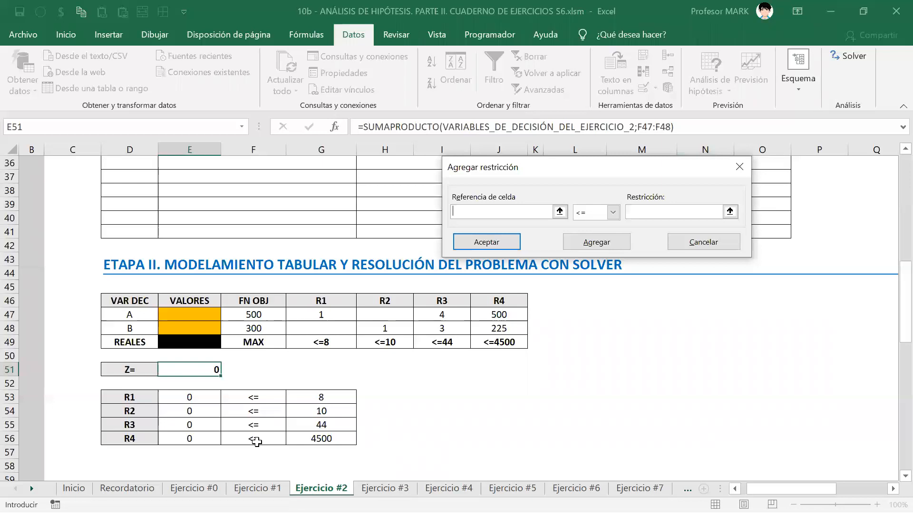
Step: Add the Solver constraint E53:E56 <= G53:G56
drag(185, 400, 180, 432)
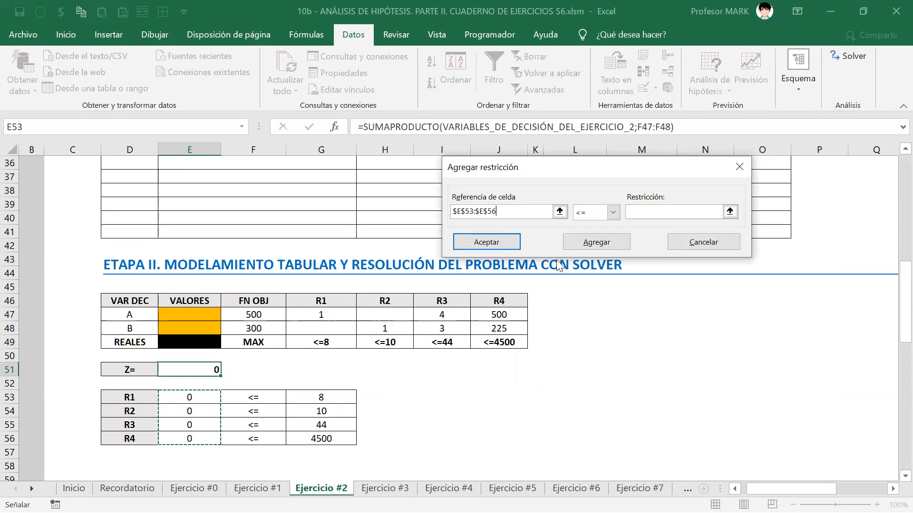
click(631, 212)
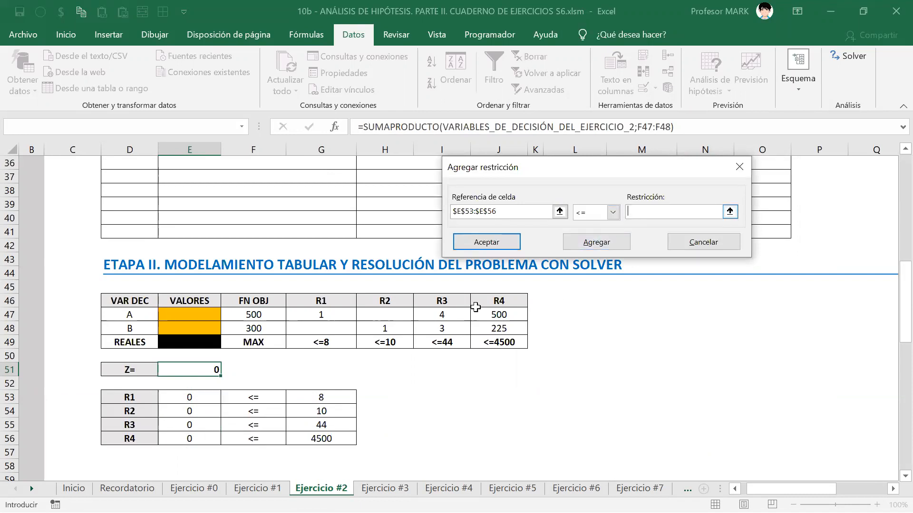
drag(302, 399, 302, 434)
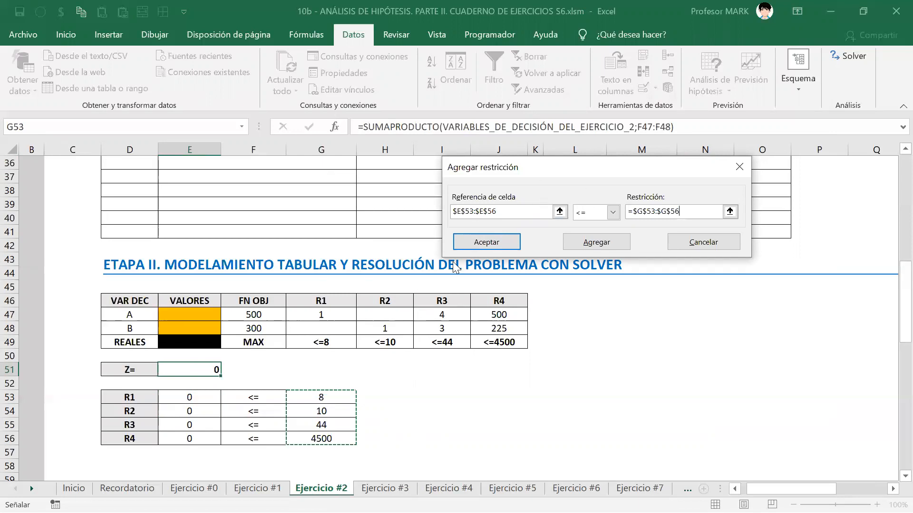
click(496, 240)
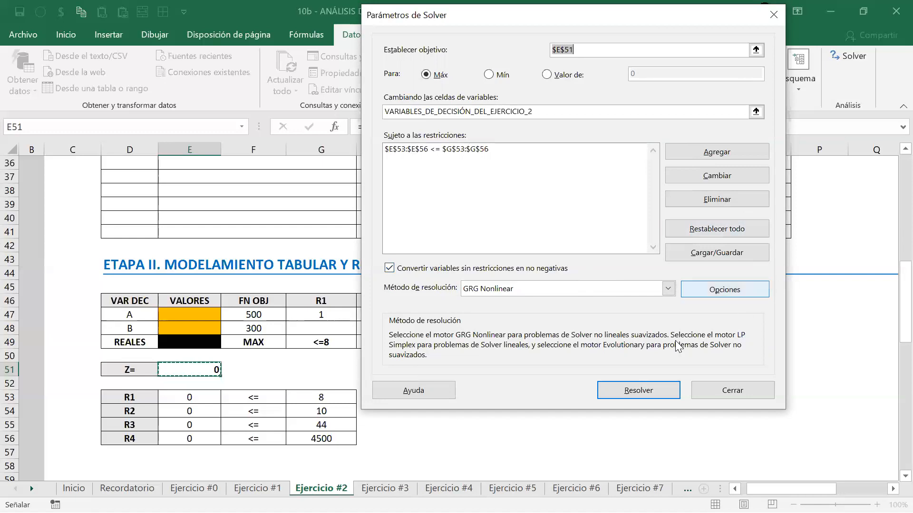
Step: Solve the model, giving A = 6, B = 6,666666667 and Z = 5000
click(641, 389)
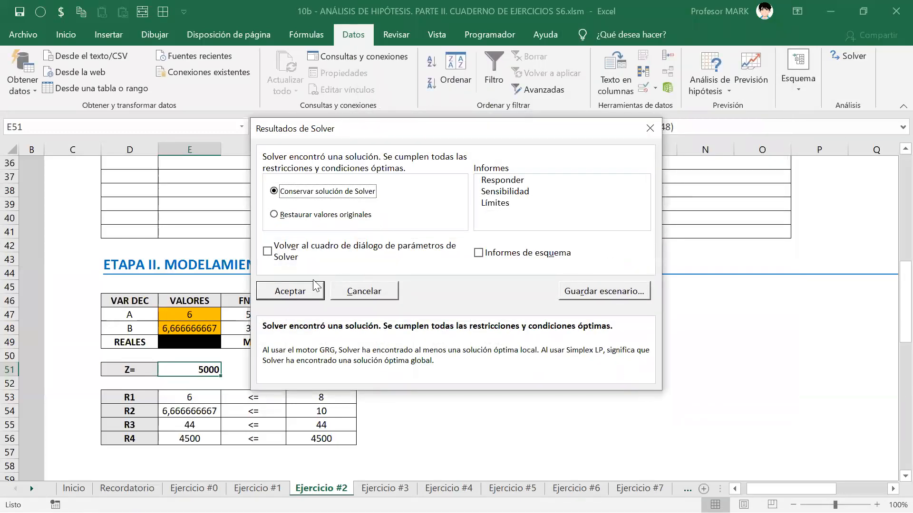
Step: Keep the Solver solution (A = 6, B = 6,666666667, Z = 5000) and select A's value in E47
click(301, 291)
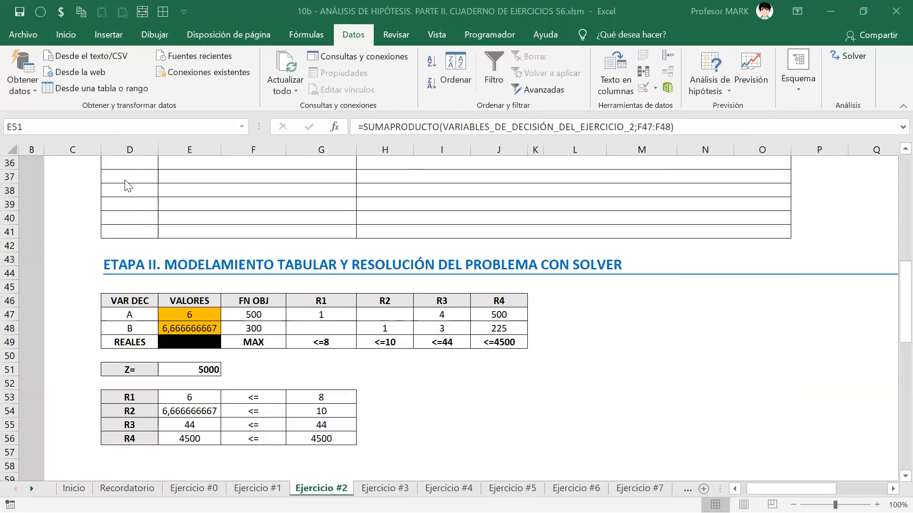
click(191, 313)
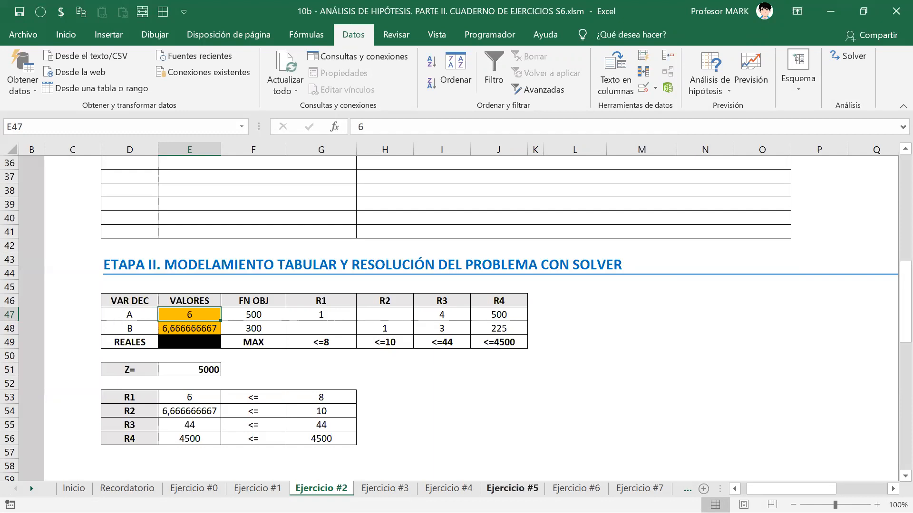
key(Up)
key(Up)
key(Up)
key(Up)
key(Up)
key(Up)
key(Up)
key(Up)
key(Up)
key(Up)
key(Up)
key(Up)
key(Up)
key(Up)
key(Up)
key(Up)
key(Up)
key(Up)
key(Up)
key(Up)
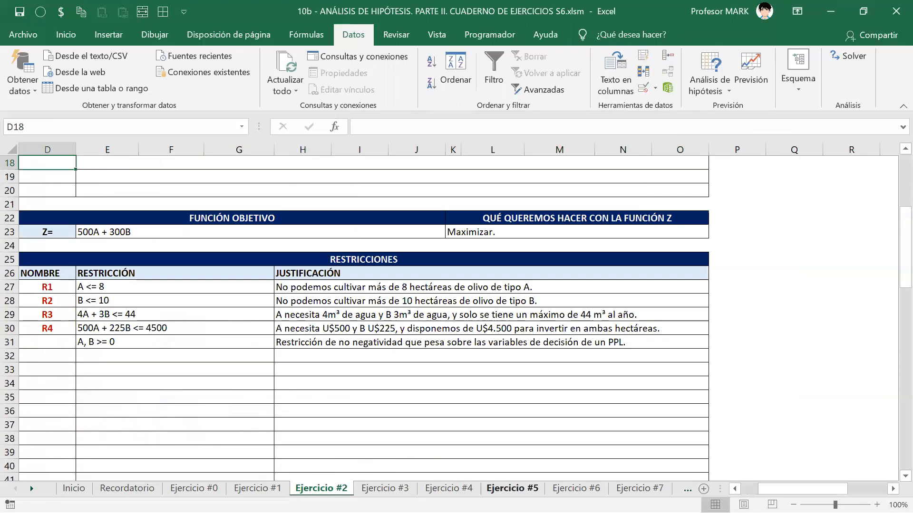
key(Up)
key(Up)
key(Up)
key(Up)
key(Left)
key(Right)
key(Down)
key(Down)
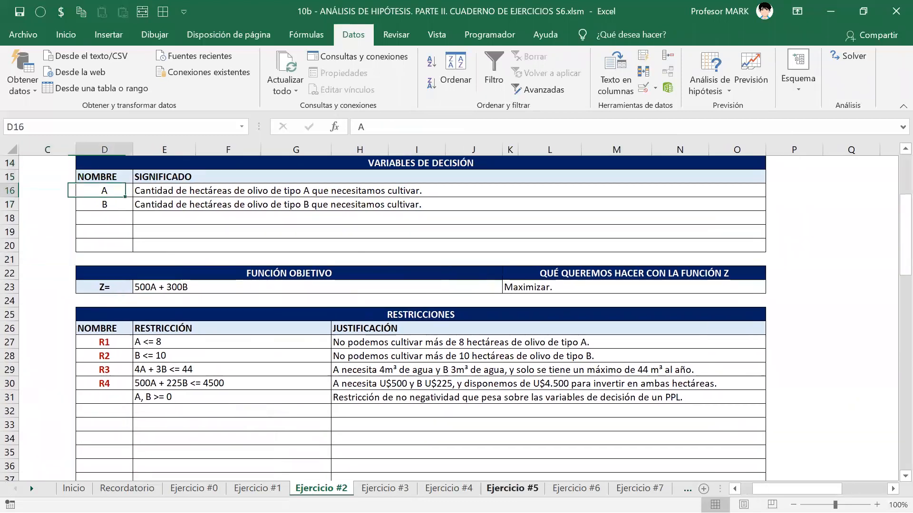
key(Right)
key(Down)
key(Up)
key(Down)
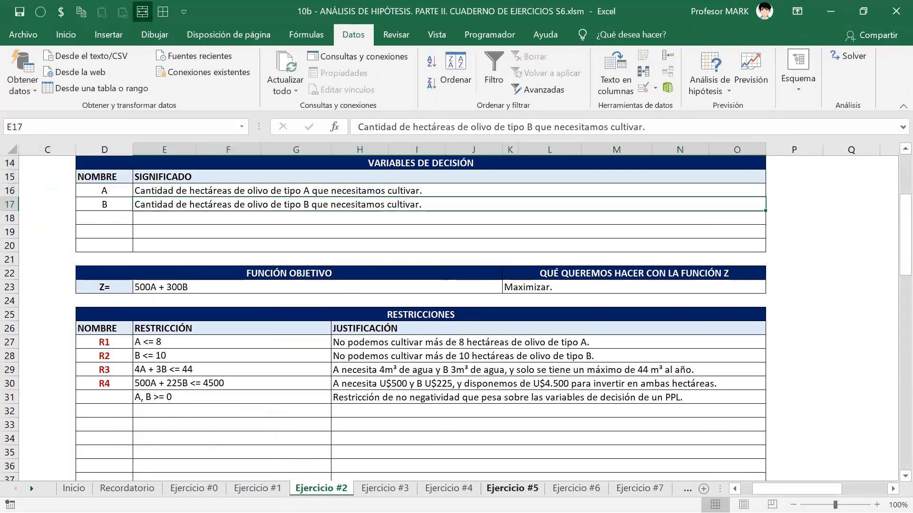
key(Down)
key(Down)
key(Down)
key(Down)
key(Down)
key(Down)
key(Down)
key(Down)
key(Down)
key(Down)
key(Down)
key(Down)
key(Down)
key(Down)
key(Down)
key(Down)
key(Down)
key(Down)
key(Down)
key(Down)
key(Up)
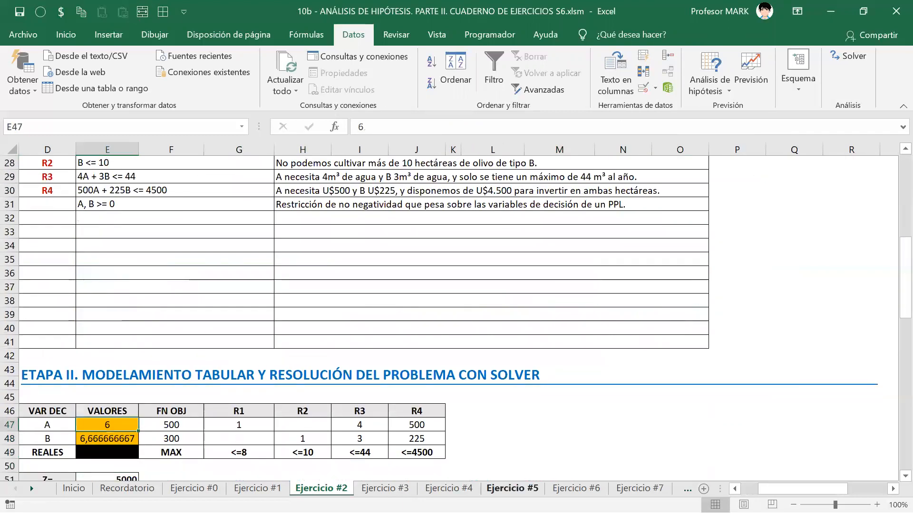
key(Down)
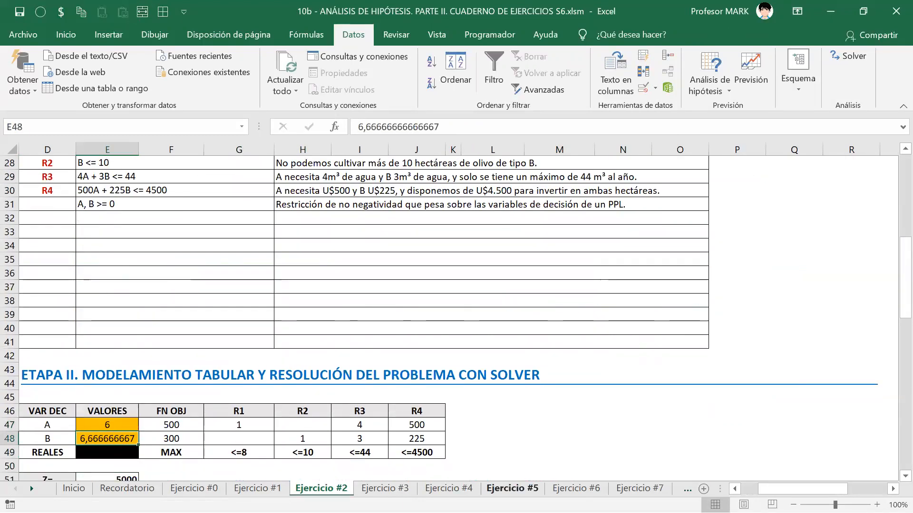
key(Up)
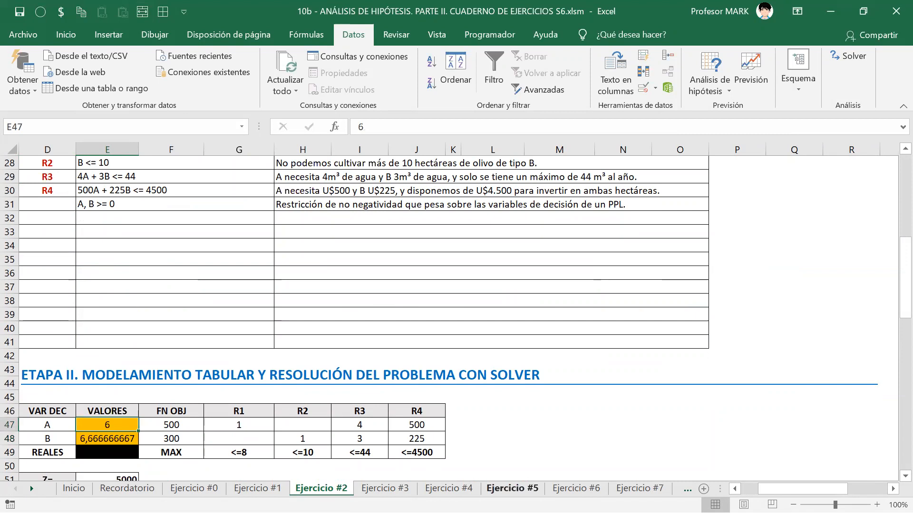
Step: Give E47:E48 the custom format 0,0" [hectáreas]" so they show 6,0 and 6,7 [hectáreas]
key(shift+Down)
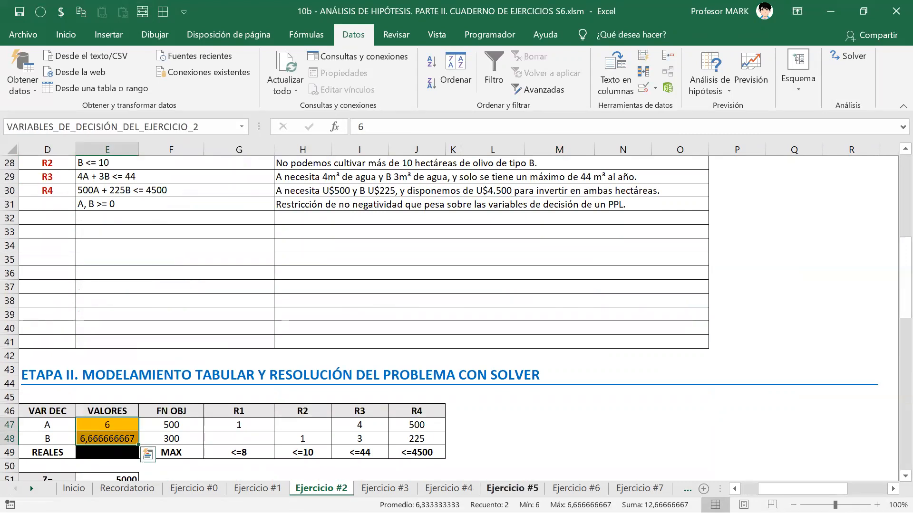
key(ctrl+1)
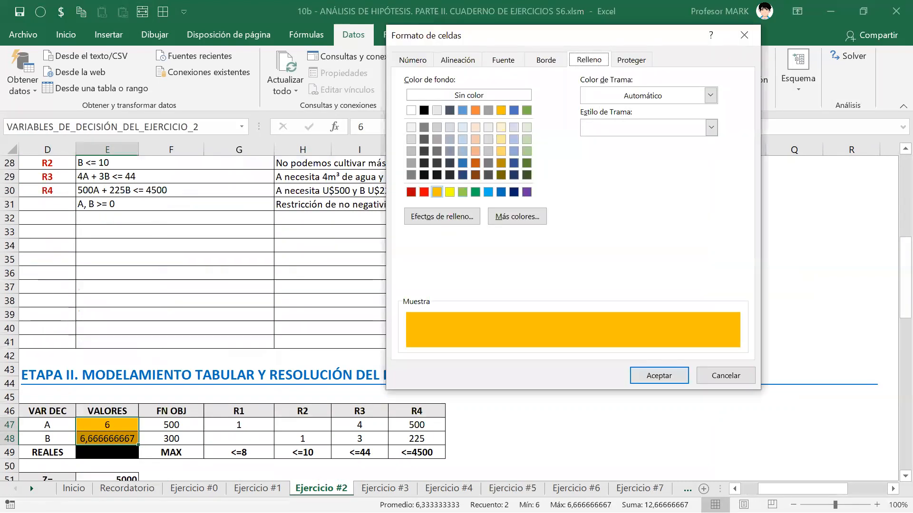
key(Right)
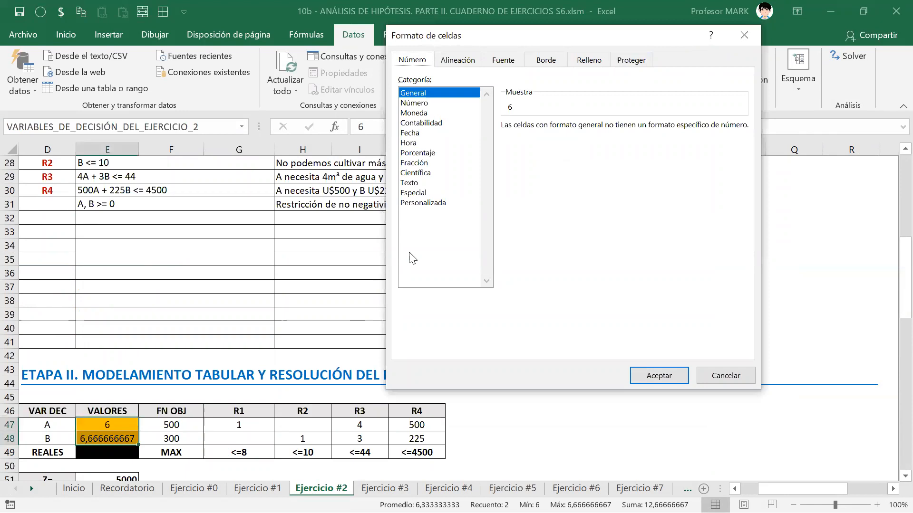
click(431, 204)
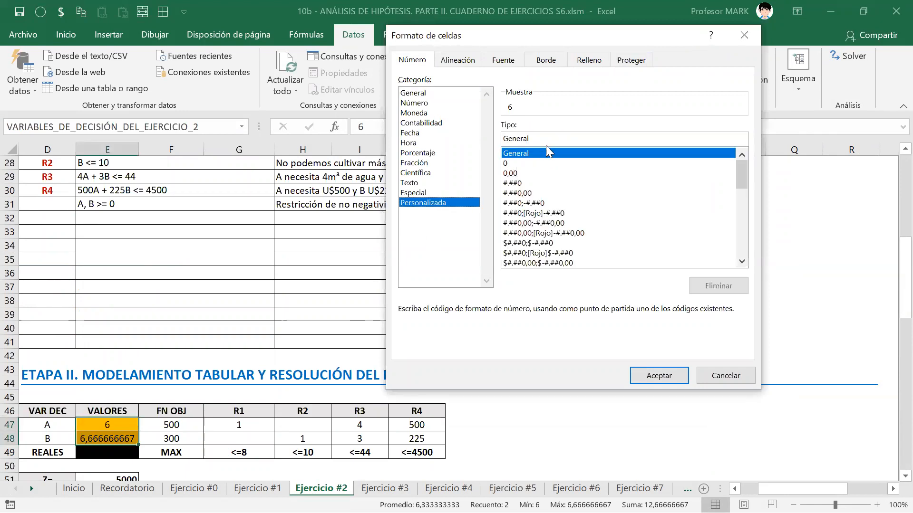
drag(528, 139, 497, 139)
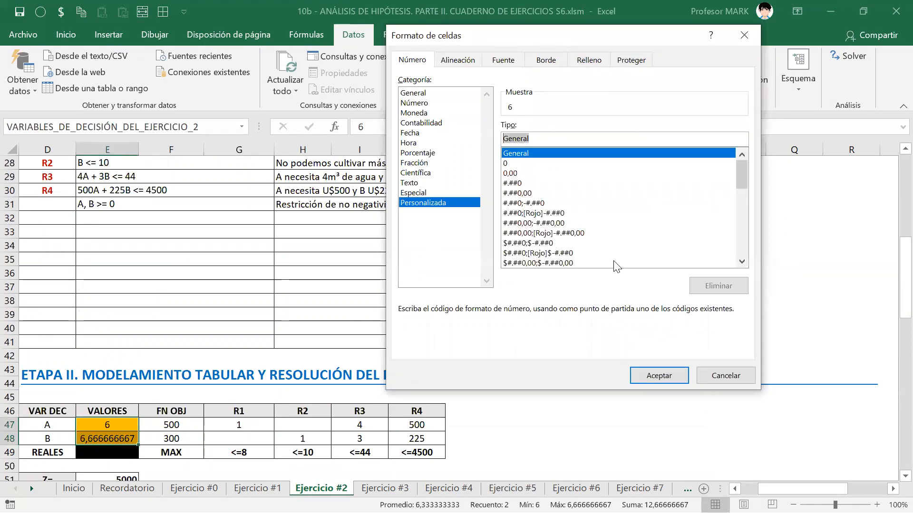
text(0,0)
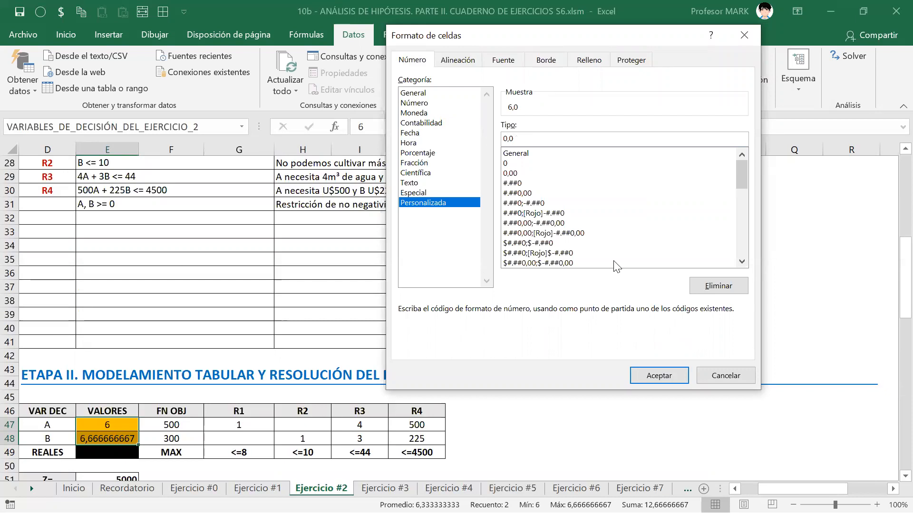
text(" [hectáreas]")
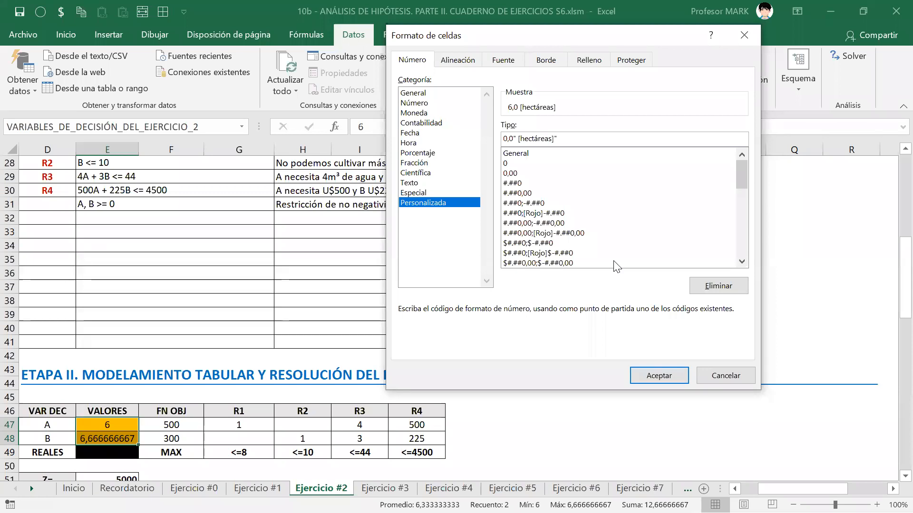
key(ctrl+shift+Left)
key(ctrl+shift+Left)
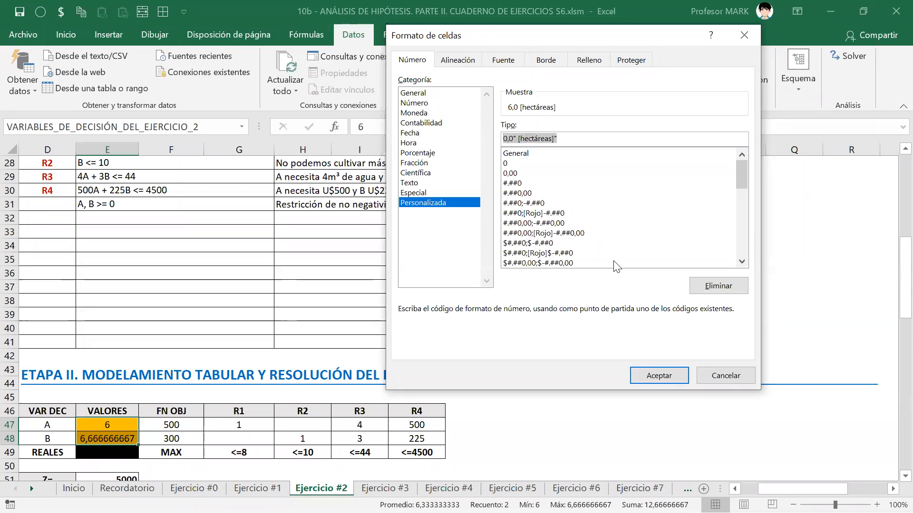
key(Return)
key(alt+Tab)
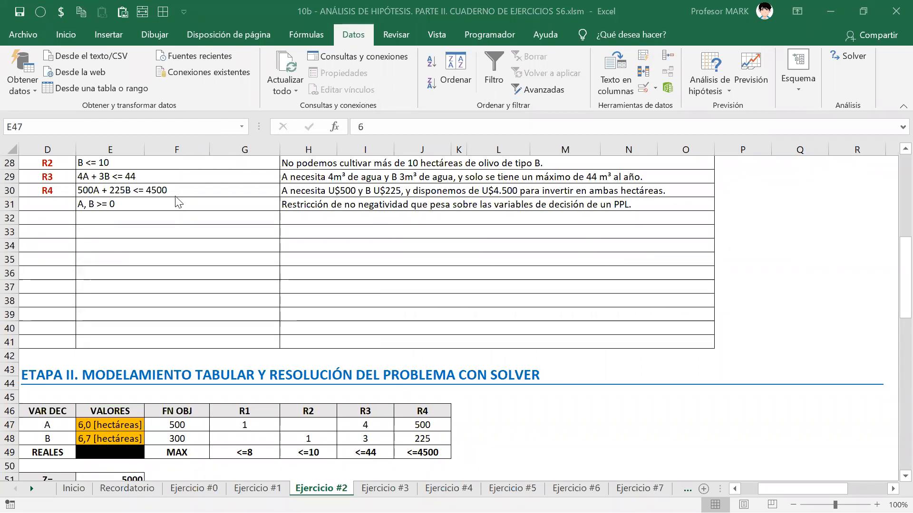
click(93, 423)
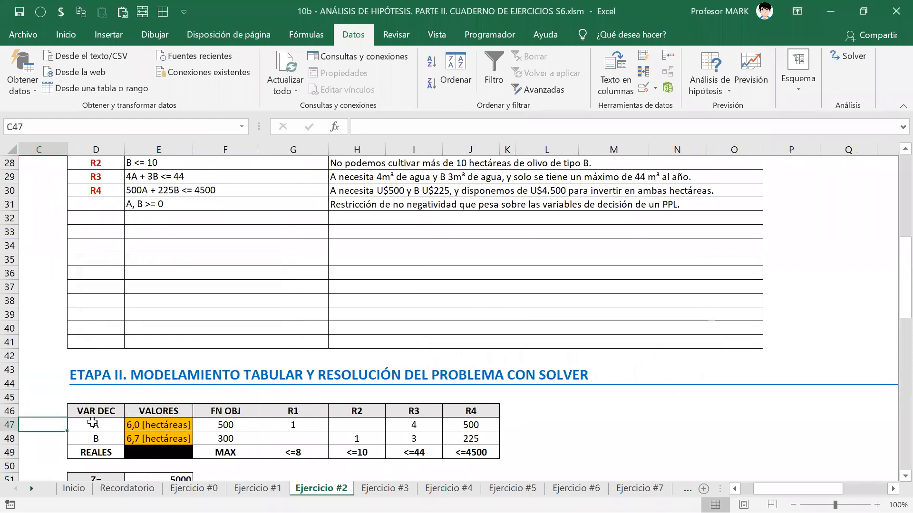
Step: Review the Ejercicio #2 sheet from the problem statement down to the Solver results table
scroll(93, 423, left, 2)
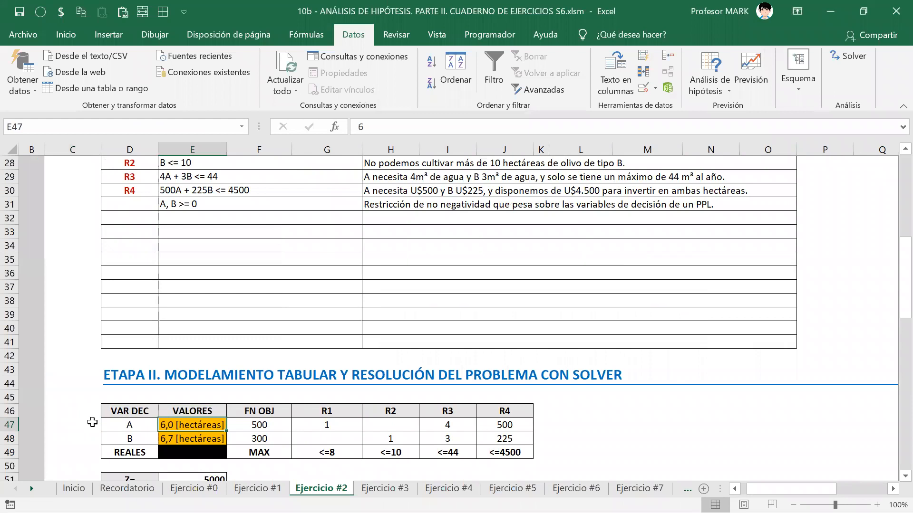
key(Down)
key(Down)
key(Down)
key(Down)
key(Down)
key(Down)
key(Down)
key(Down)
key(Down)
key(Down)
key(Down)
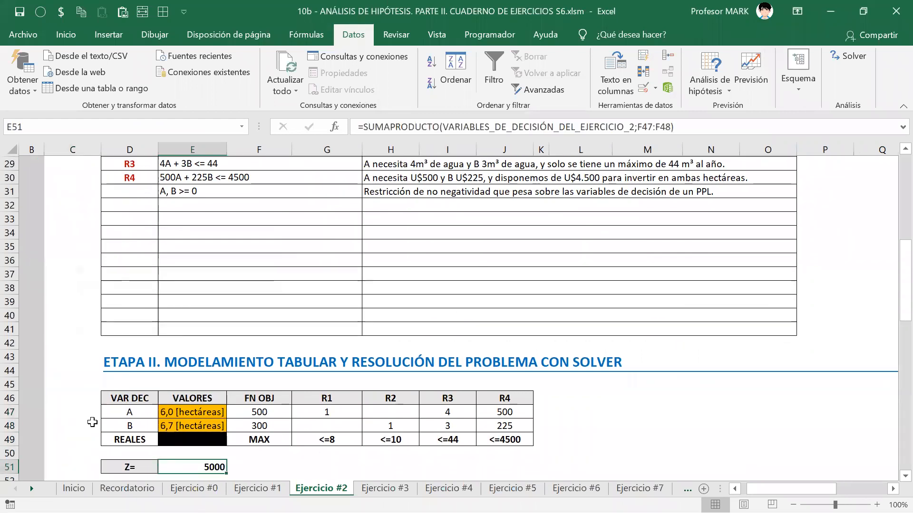
key(Up)
key(Up)
key(Up)
key(Up)
key(Down)
key(Down)
key(Up)
key(Up)
key(Up)
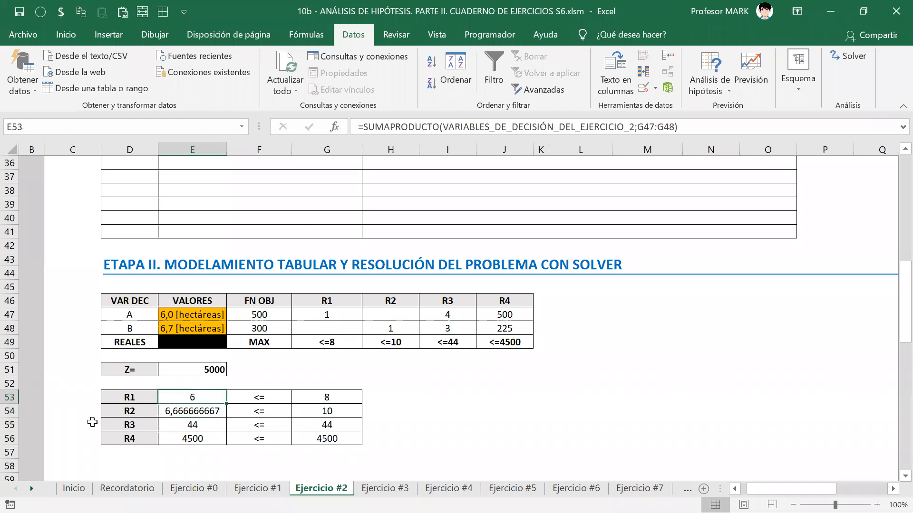
key(Up)
key(Up)
key(Up)
key(Down)
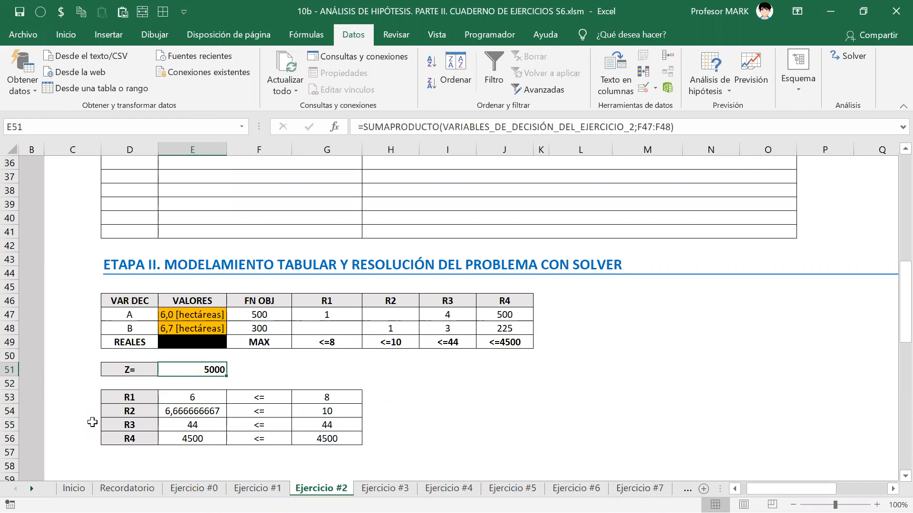
key(Up)
key(Up)
key(Up)
key(Up)
key(Up)
key(Up)
key(Up)
key(Up)
key(Up)
key(Up)
key(Up)
key(Up)
key(Up)
key(Up)
key(Up)
key(Up)
key(Up)
key(Up)
key(Up)
key(Up)
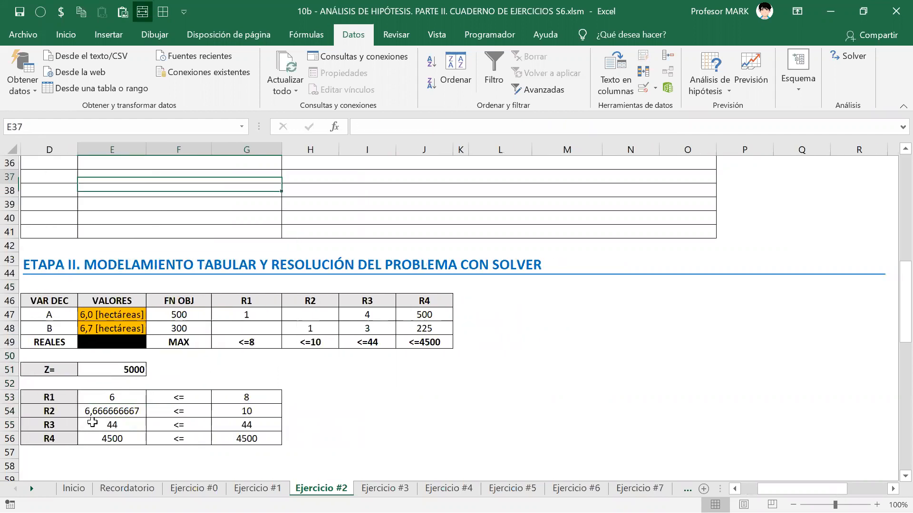
key(Up)
key(Up)
key(Up)
key(Up)
key(Up)
key(Up)
key(Up)
key(Up)
key(Up)
key(Up)
key(Up)
key(Up)
key(Up)
key(Up)
key(Up)
key(Up)
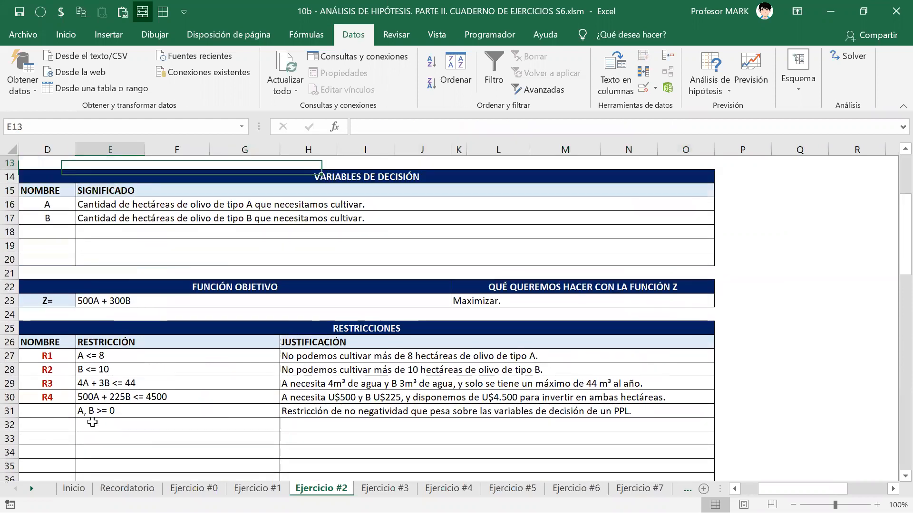
key(Left)
key(Left)
key(Left)
key(Left)
key(Down)
key(Down)
key(Right)
key(Right)
key(Right)
key(Down)
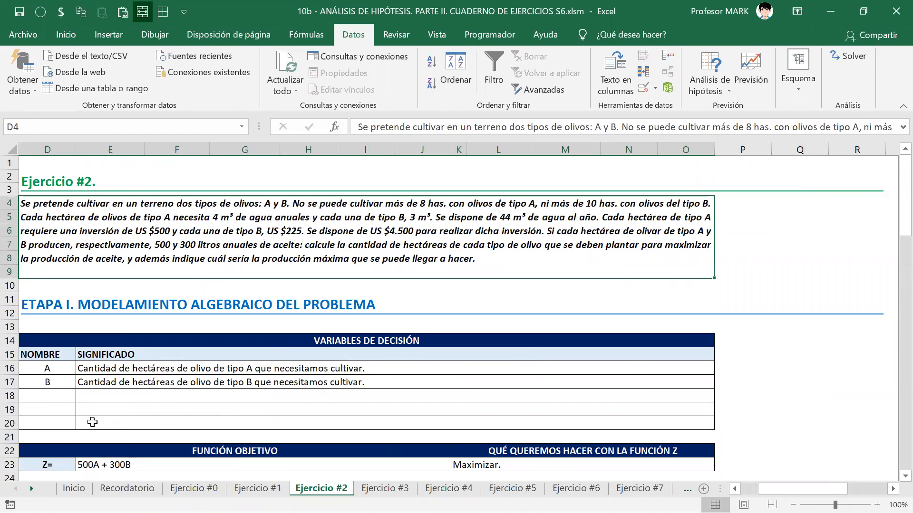
key(Down)
key(Down)
key(Down)
key(Down)
key(Down)
key(Down)
key(Down)
key(Down)
key(Down)
key(Down)
key(Down)
key(Down)
key(Down)
key(Down)
key(Down)
key(Down)
key(Down)
key(Down)
key(Down)
key(Down)
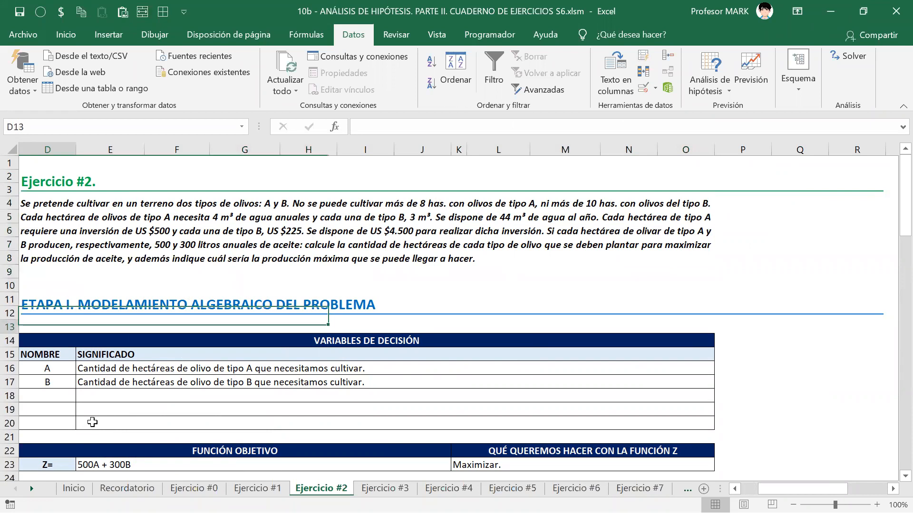
key(Down)
key(Down)
key(Down)
key(Down)
key(Down)
key(Down)
key(Down)
key(Down)
key(Down)
key(Down)
key(Down)
key(Down)
key(Down)
key(Down)
key(Down)
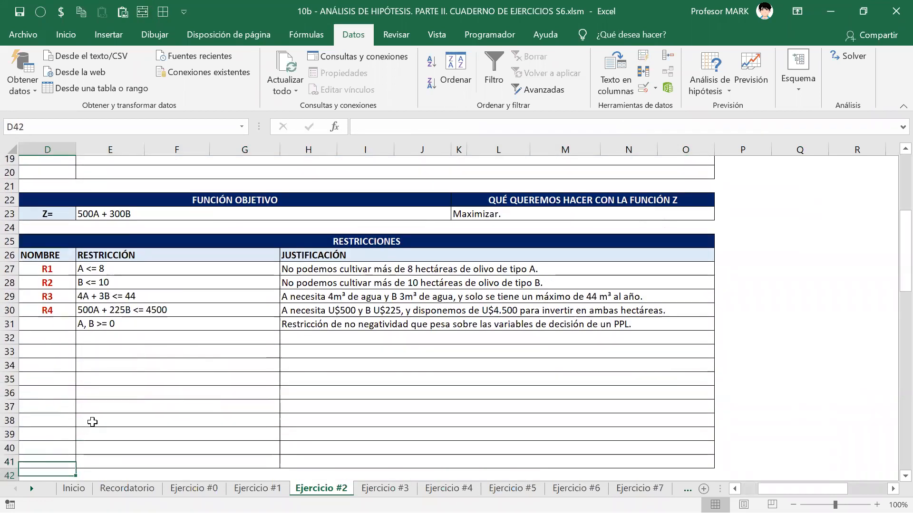
Step: Open Format Cells on the Custom category for the Z= result 5000
key(Up)
key(Up)
key(Right)
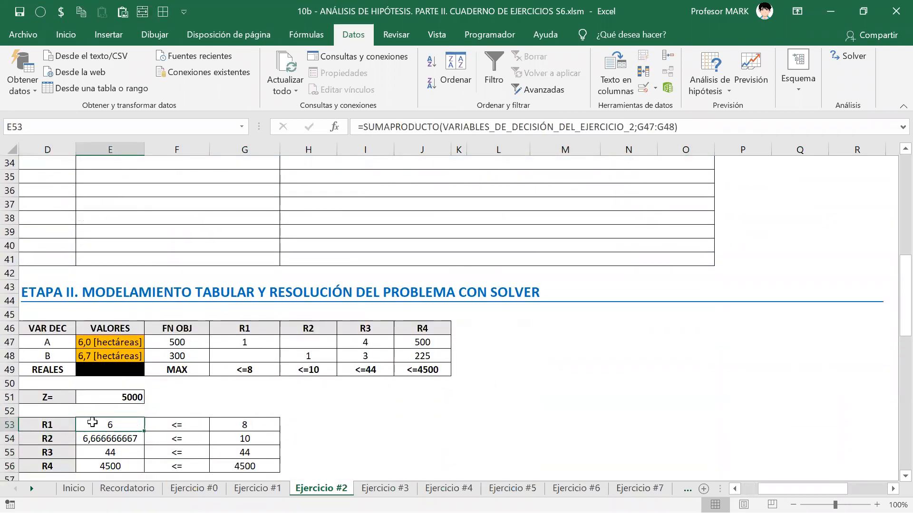
key(Down)
key(Down)
key(Up)
key(Up)
key(Up)
key(Up)
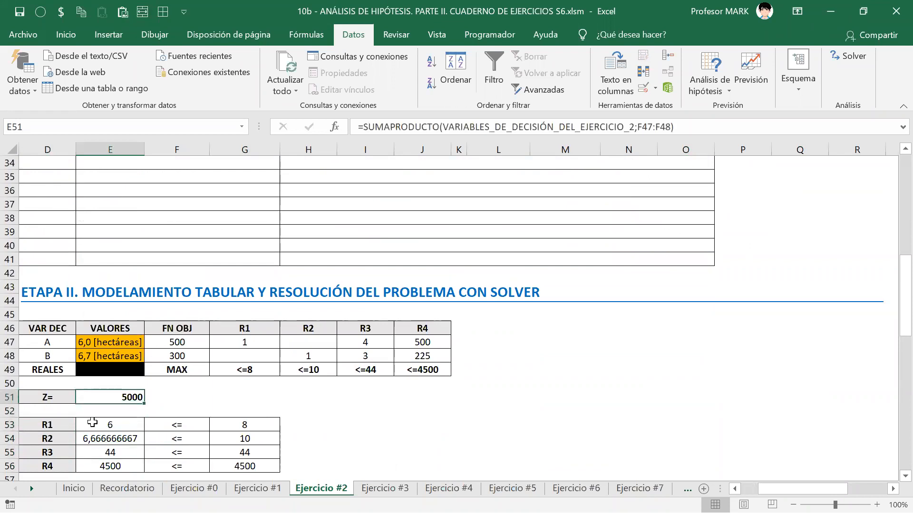
key(ctrl+1)
key(End)
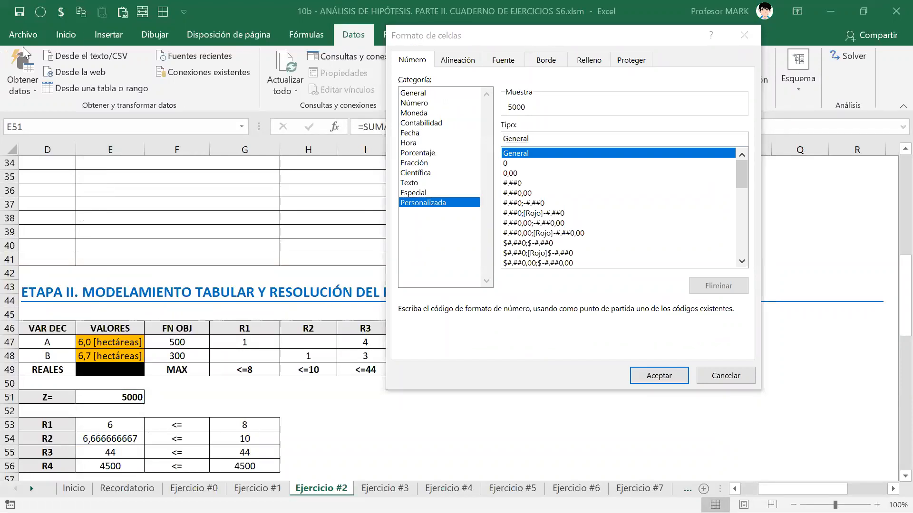
Step: Replace General with #.##0" [litros]" so Z= displays 5.000 [litros]
click(554, 137)
key(BackSpace)
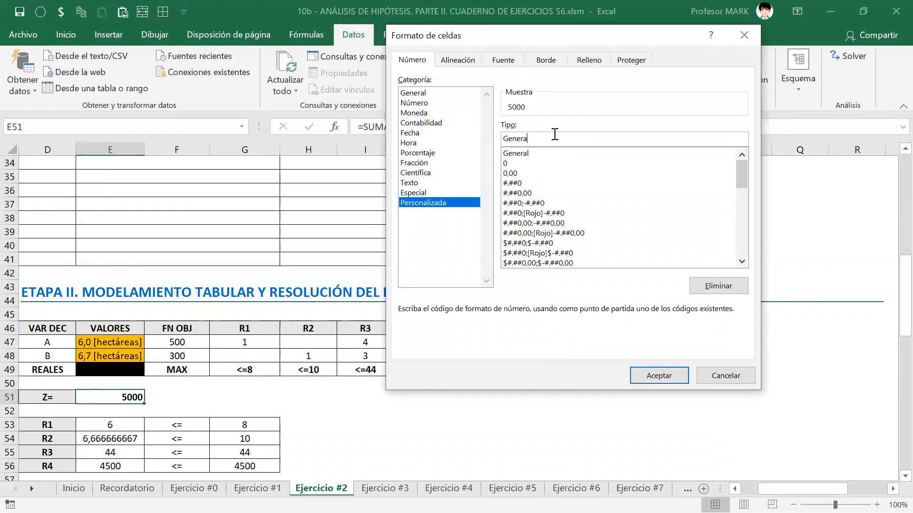
key(ctrl+a)
text(#.##0" [litros]")
key(Return)
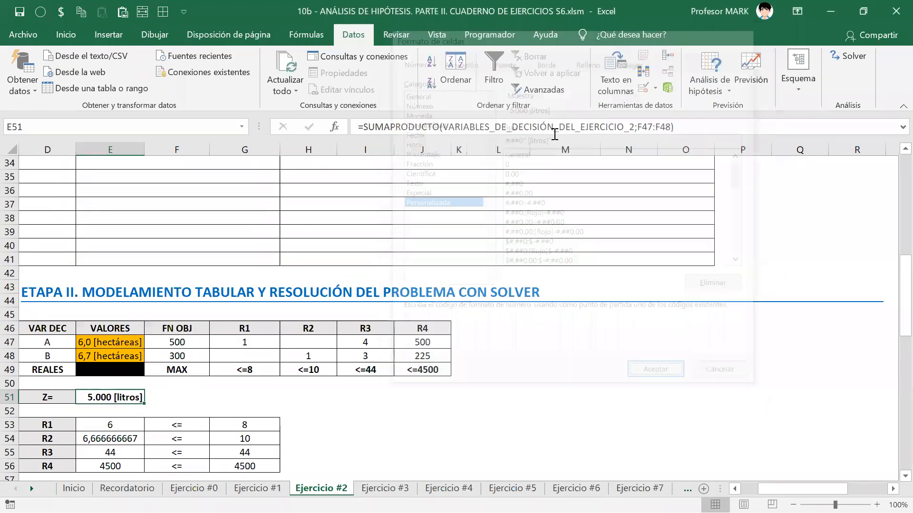
key(Return)
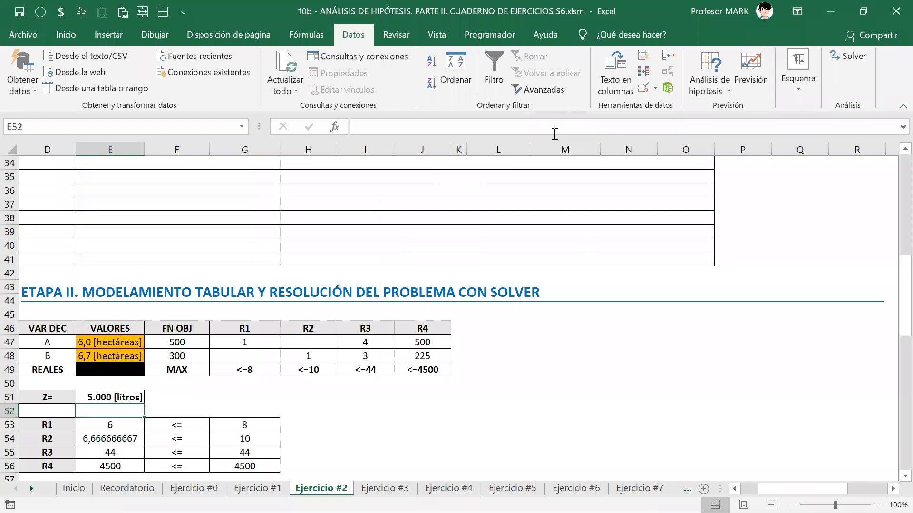
key(Left)
key(Left)
key(Left)
key(Left)
key(Right)
key(Right)
key(Right)
key(Right)
key(Up)
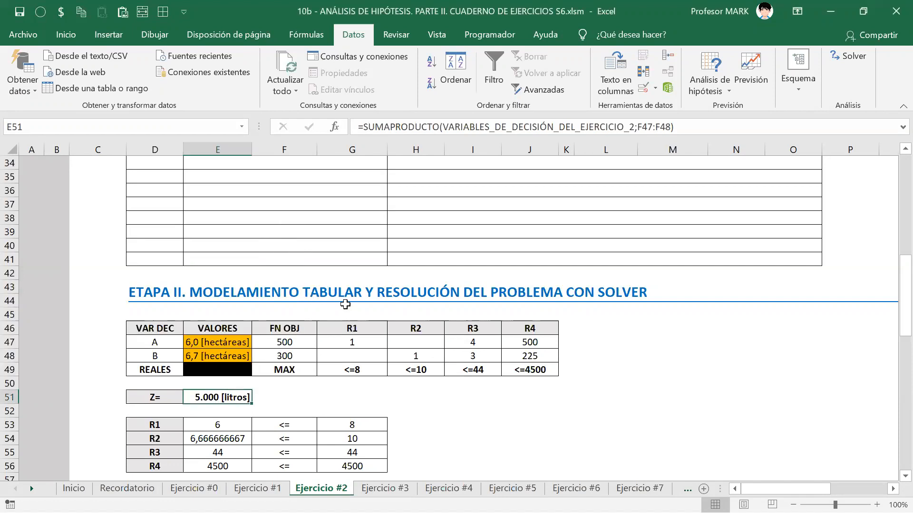
Step: Move to the Ejercicio #3 sheet with the school bus excursion problem
key(ctrl+Page_Down)
key(Down)
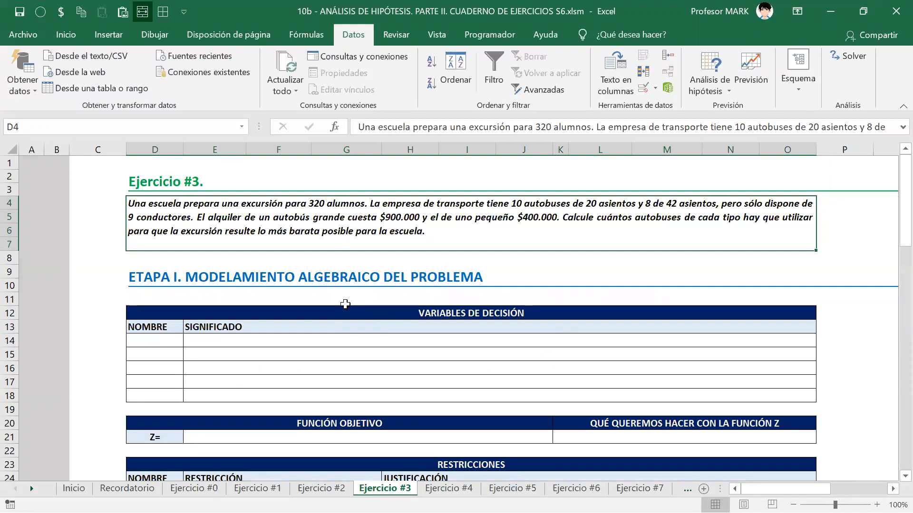
Step: Look through the Exercise 3 template and return to the top of the sheet
key(Down)
key(Down)
key(Down)
key(Down)
key(Down)
key(Down)
key(ctrl+Home)
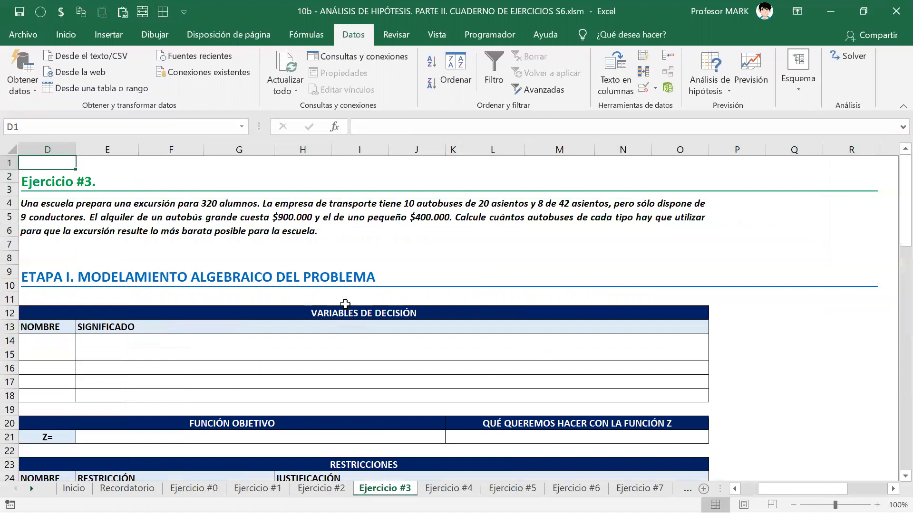
key(Left)
key(Right)
key(Down)
key(Down)
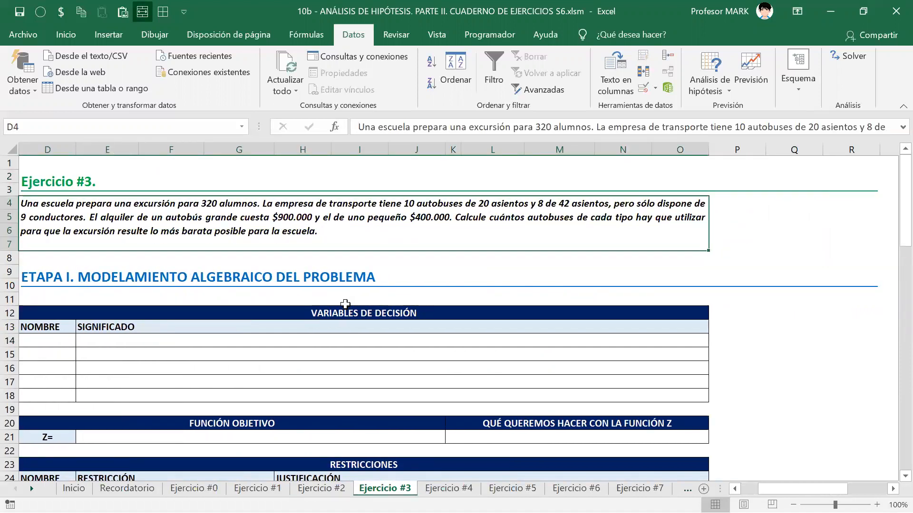
Step: Bring the Solver.Ejercicio.03.S6 PowerPoint slide with the bus problem to the front
key(alt+Tab)
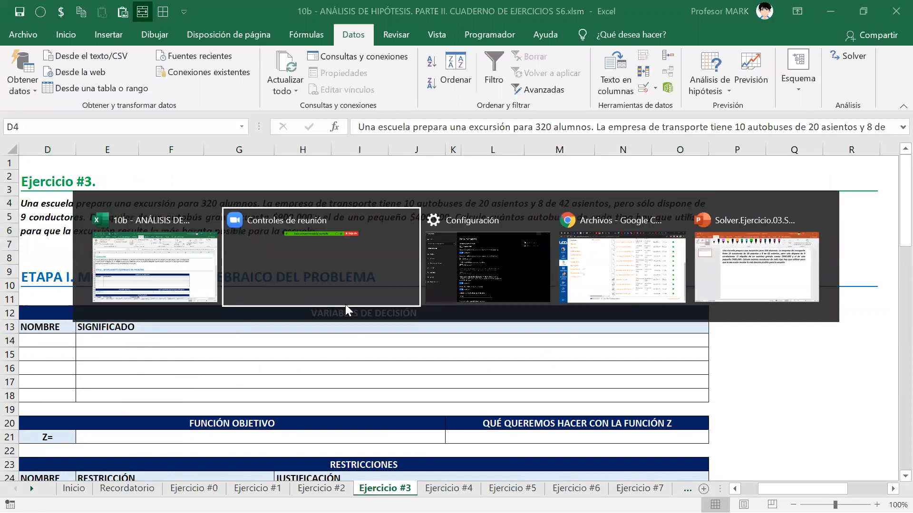
key(alt+Tab)
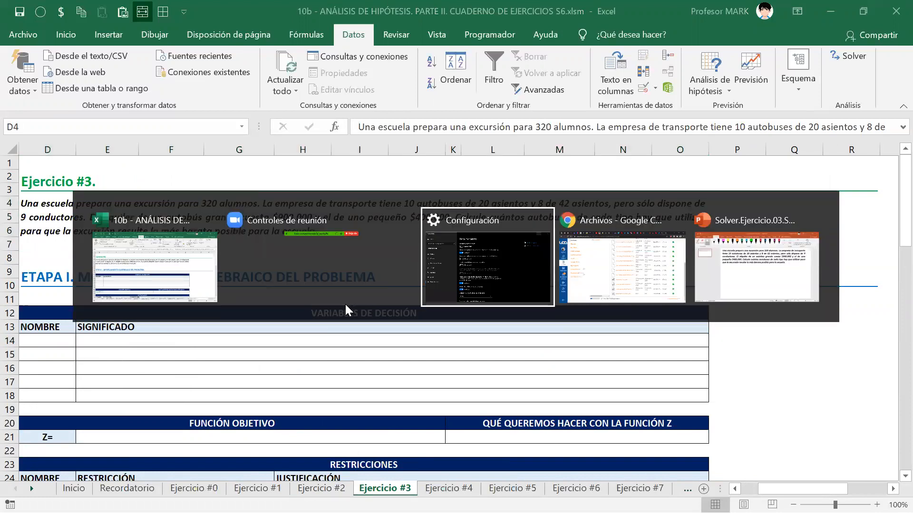
key(alt+Tab)
key(alt+Tab)
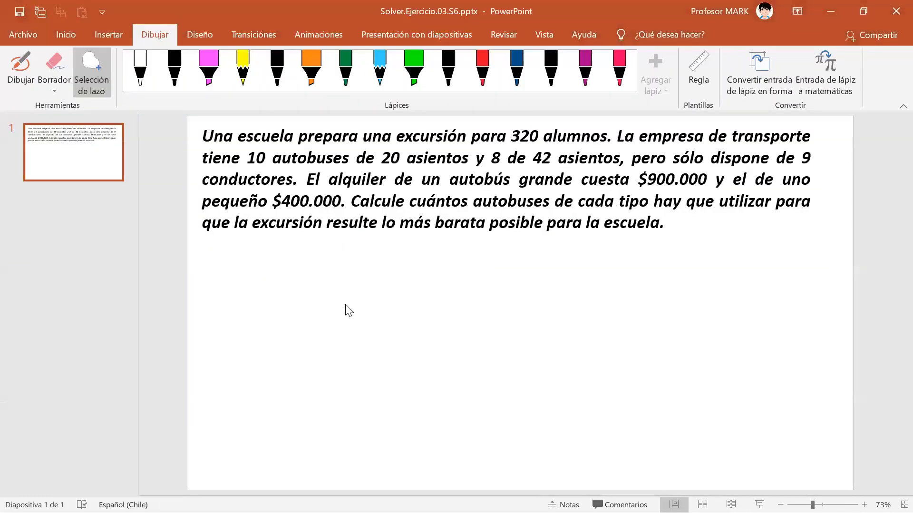
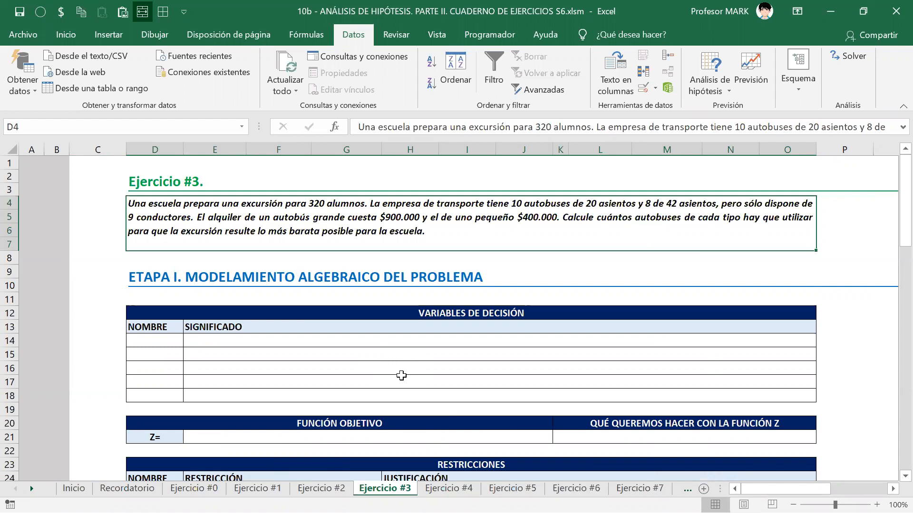
Step: Review the restriction rows R1–R15 and their justifications on the Ejercicio #3 sheet
key(Down)
key(Down)
key(Down)
key(Down)
key(Down)
key(Down)
key(Down)
key(Down)
key(Down)
key(Down)
key(Down)
key(Down)
key(Down)
key(Down)
key(Down)
key(Down)
key(Down)
key(Down)
key(Down)
key(Down)
key(Down)
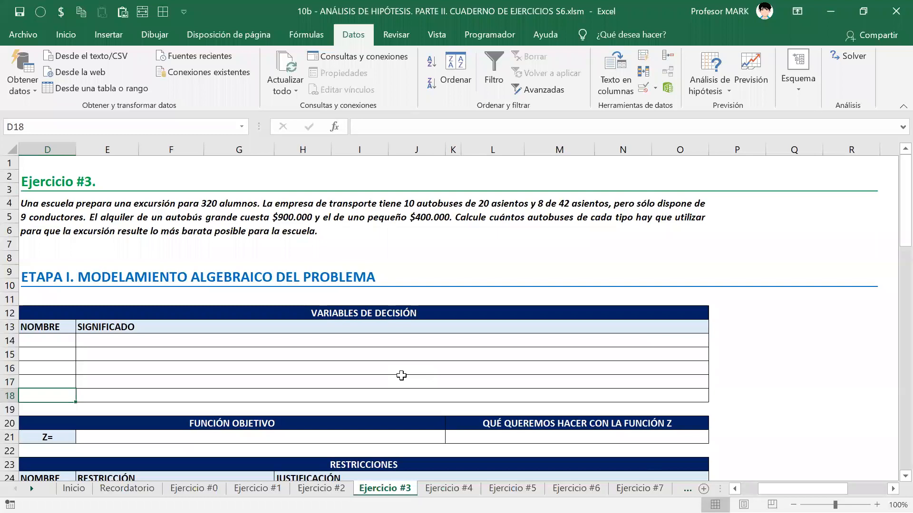
key(Up)
key(Up)
key(Up)
key(Up)
key(Up)
key(Up)
key(Up)
key(Up)
key(Up)
key(Up)
key(Up)
key(Right)
key(Right)
key(Right)
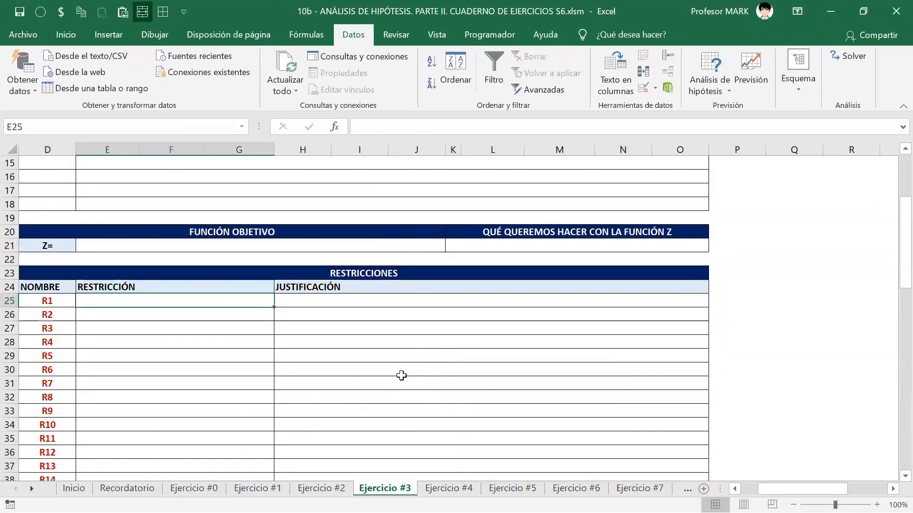
key(Left)
key(Down)
key(Down)
key(Down)
key(Down)
key(Up)
key(Up)
key(Up)
key(Up)
key(shift+Down)
key(shift+Down)
key(shift+Down)
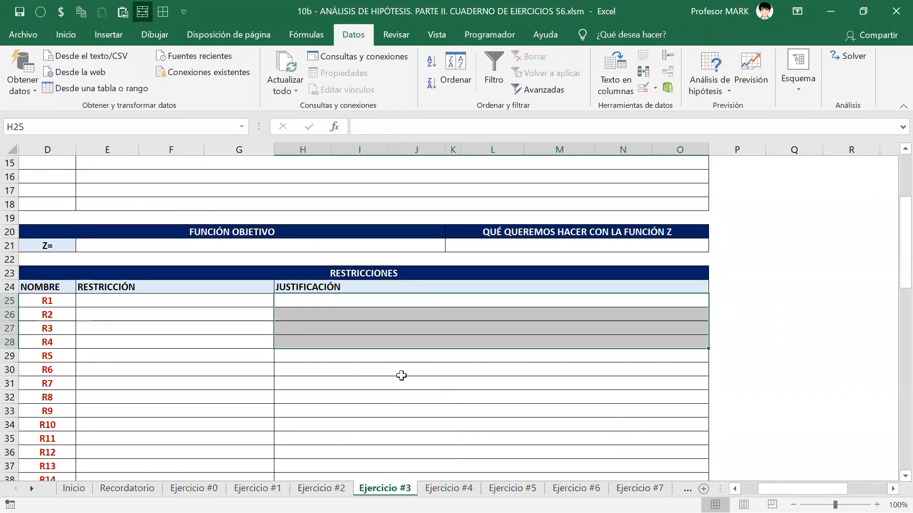
key(Down)
key(Left)
key(Left)
key(Left)
key(Left)
key(Left)
key(Left)
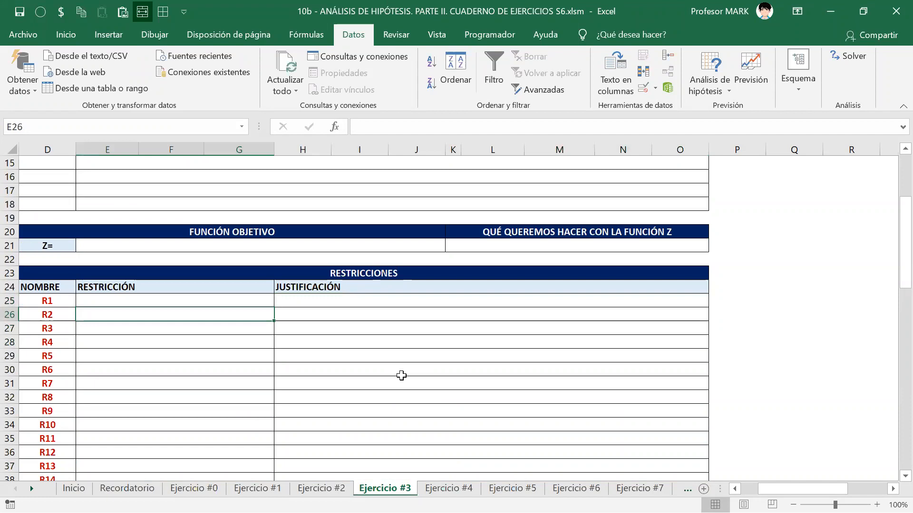
key(Right)
key(Right)
key(ctrl+Down)
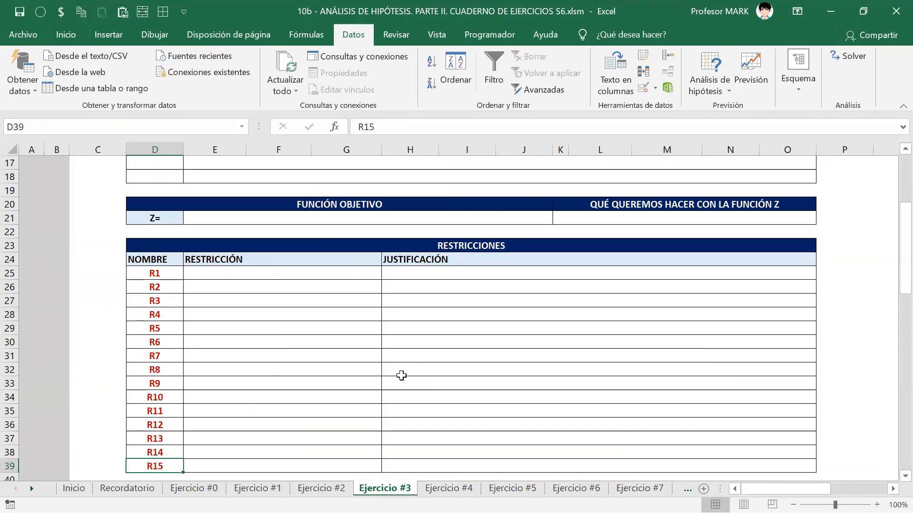
key(ctrl+Down)
key(Up)
key(ctrl+Up)
key(ctrl+Up)
key(ctrl+Up)
key(ctrl+Up)
key(ctrl+Up)
key(ctrl+Up)
key(ctrl+Up)
key(ctrl+Up)
key(ctrl+Up)
key(ctrl+Up)
key(ctrl+Up)
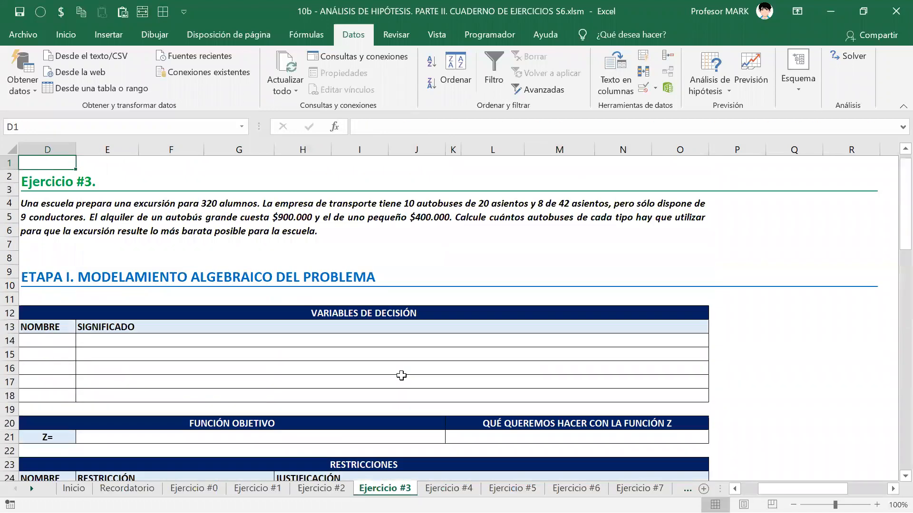
key(Left)
key(Right)
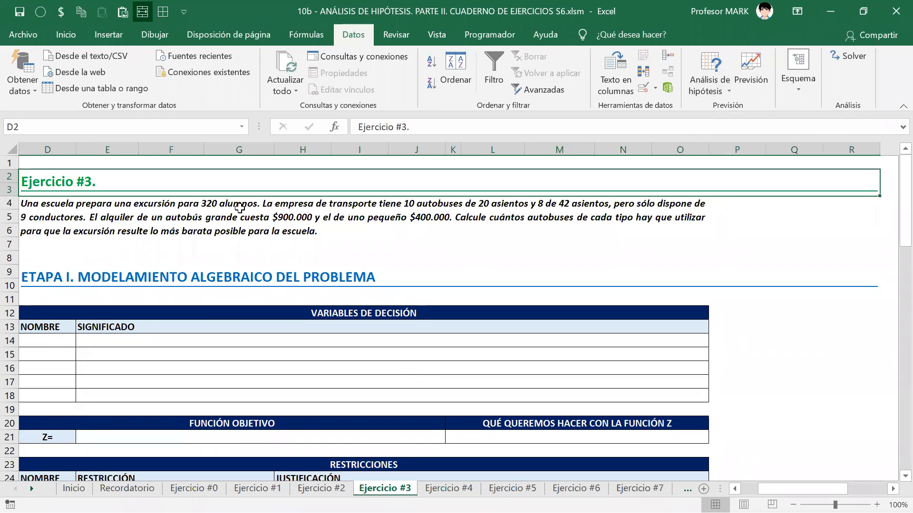
Step: Save the exercise workbook, check the annotated Solver slides, then close the workbook
key(alt+Tab)
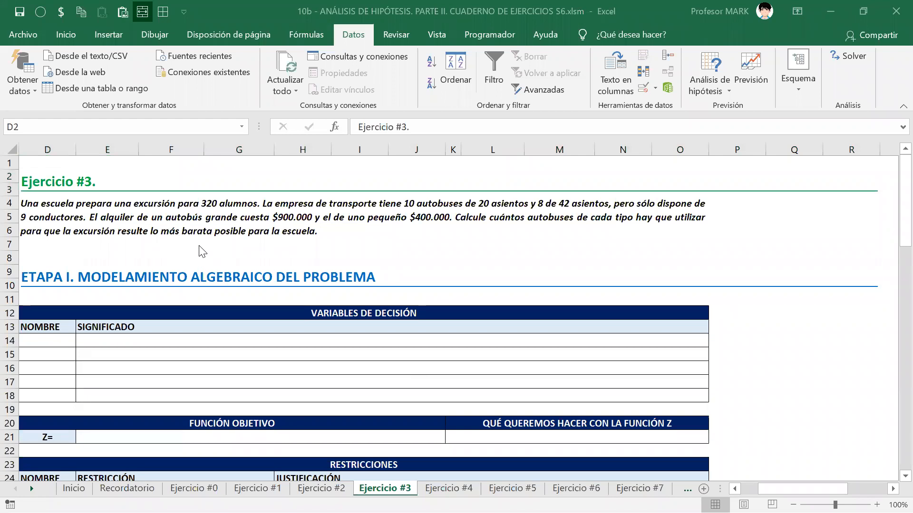
click(20, 13)
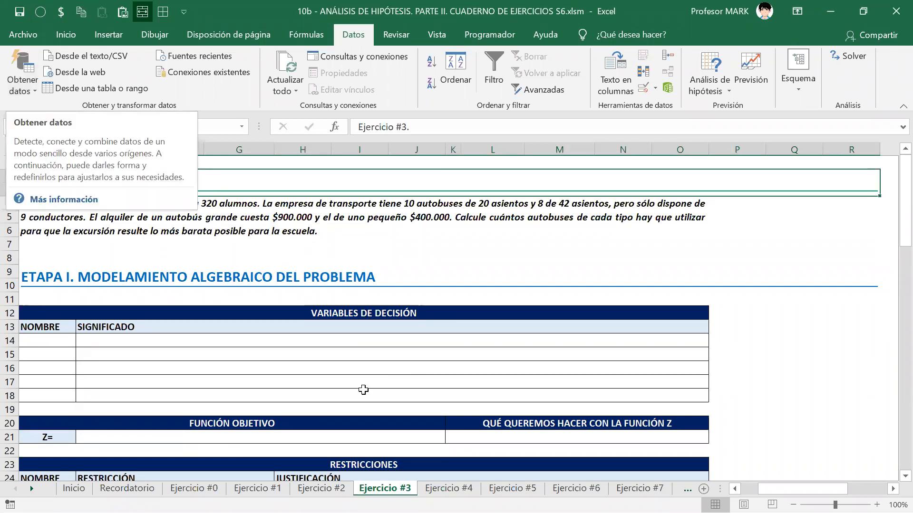
key(alt+Tab)
key(alt+Tab)
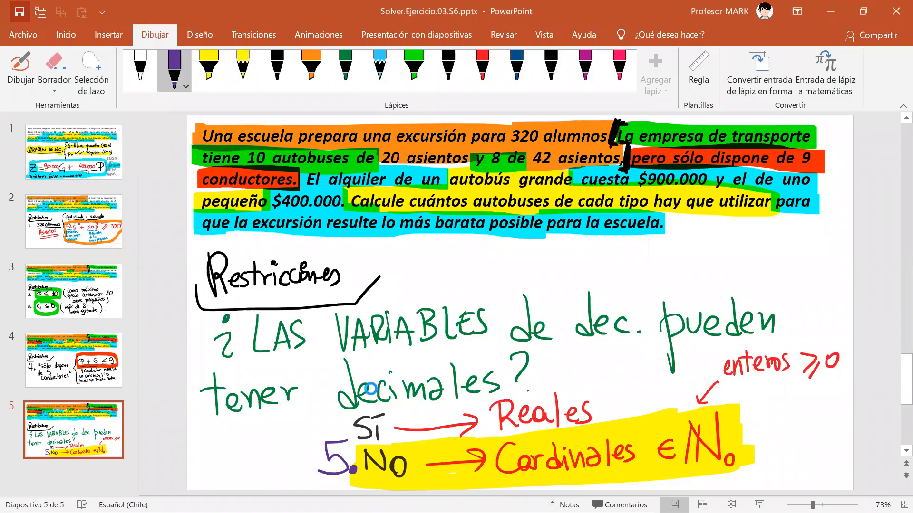
key(alt+Tab)
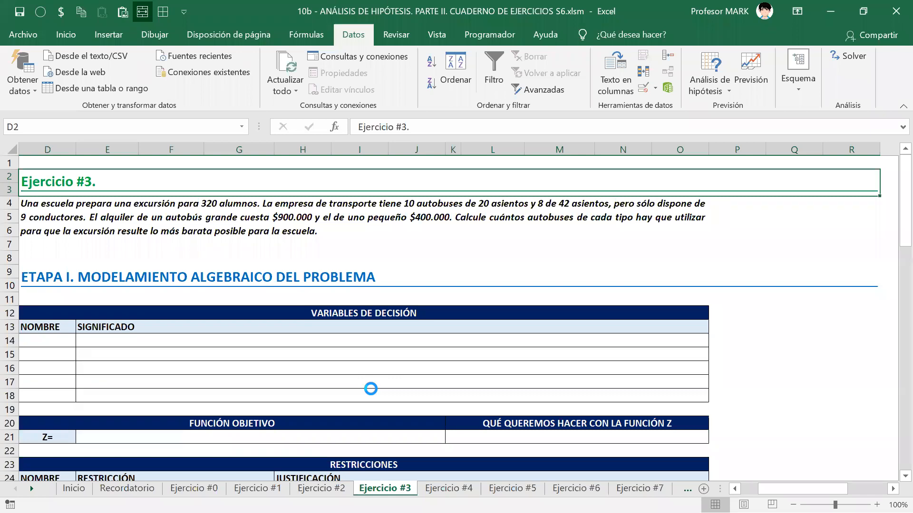
key(alt+F4)
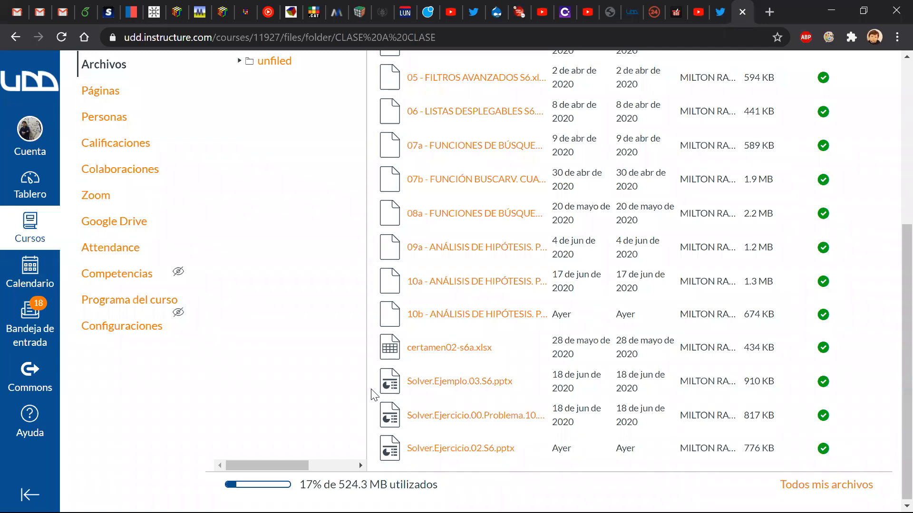
Step: Close the course files browser and open the 2020-01 course folder from Run
click(894, 7)
key(alt+Tab)
key(alt+Tab)
key(Escape)
key(super+r)
text(admin)
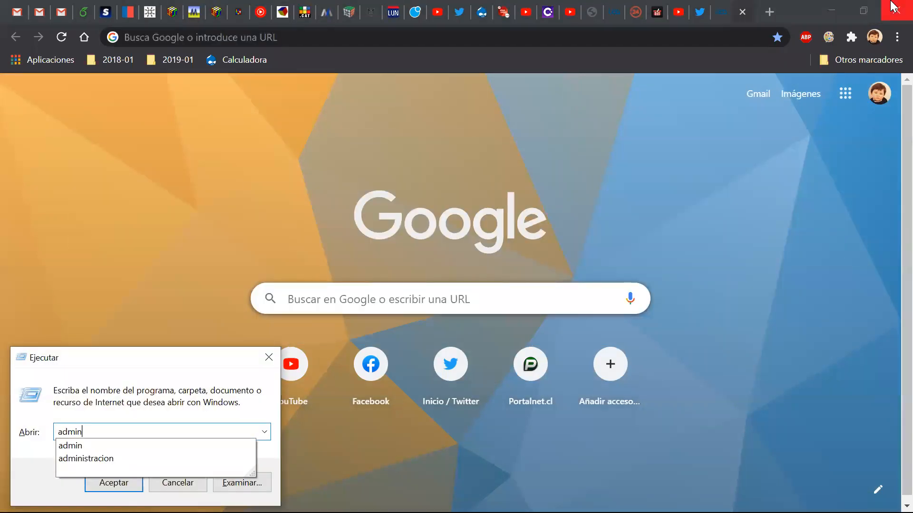
key(Return)
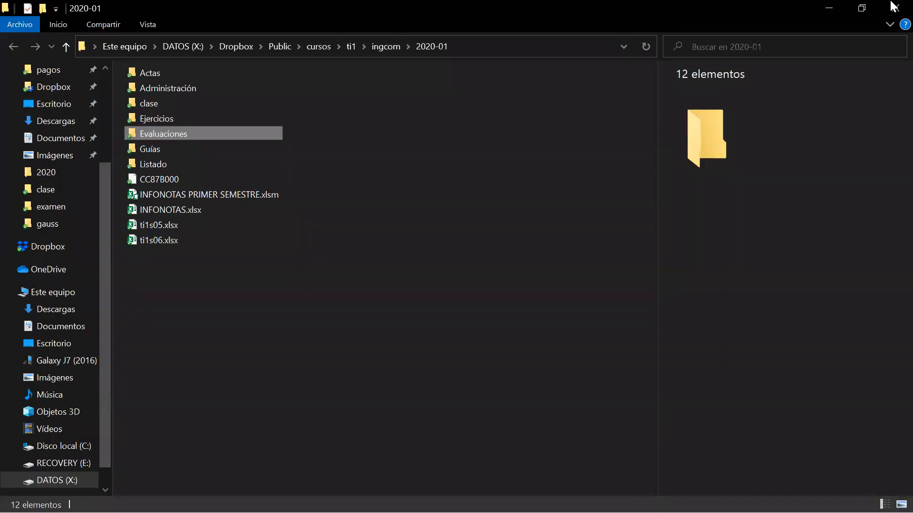
Step: Open certamen de prueba.xlsx from the clase folder
key(Up)
key(Up)
key(Up)
key(Return)
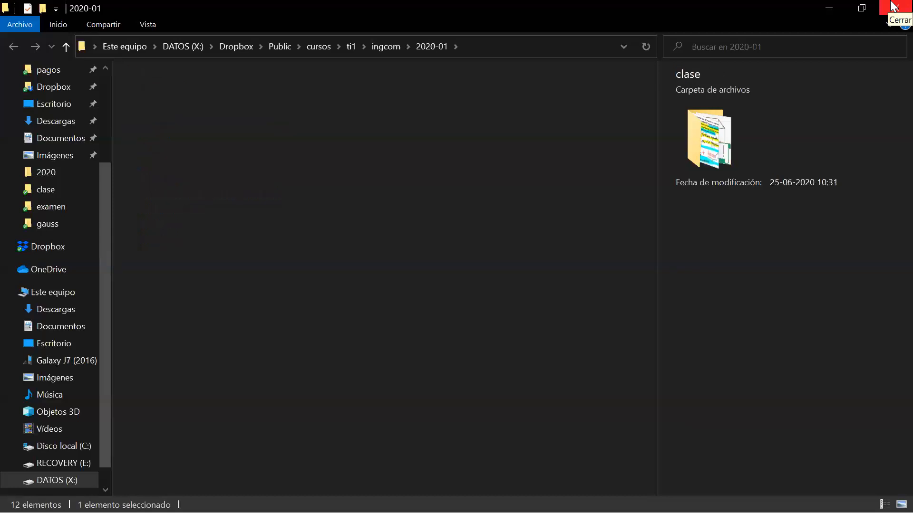
key(Down)
key(Down)
key(Down)
key(Down)
key(Down)
key(Down)
key(Down)
key(Down)
key(Down)
key(Down)
key(Down)
key(Down)
key(Down)
key(Down)
key(Down)
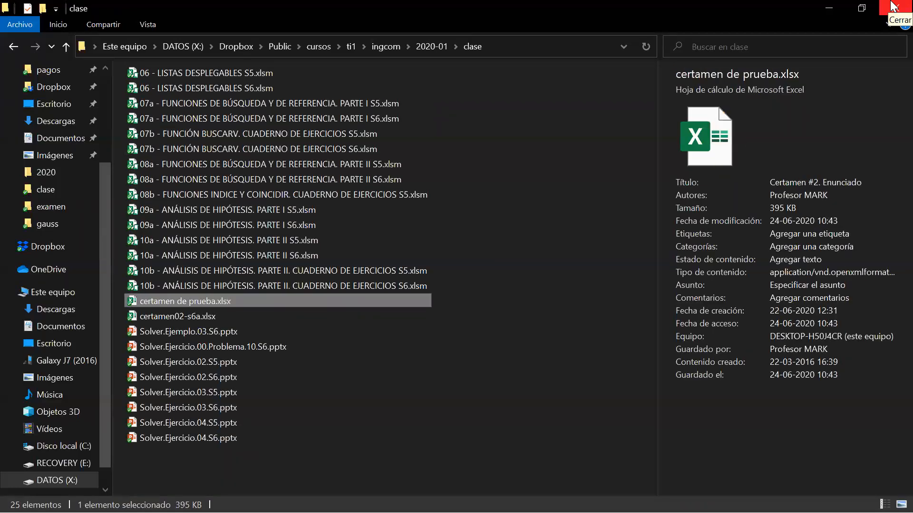
key(Return)
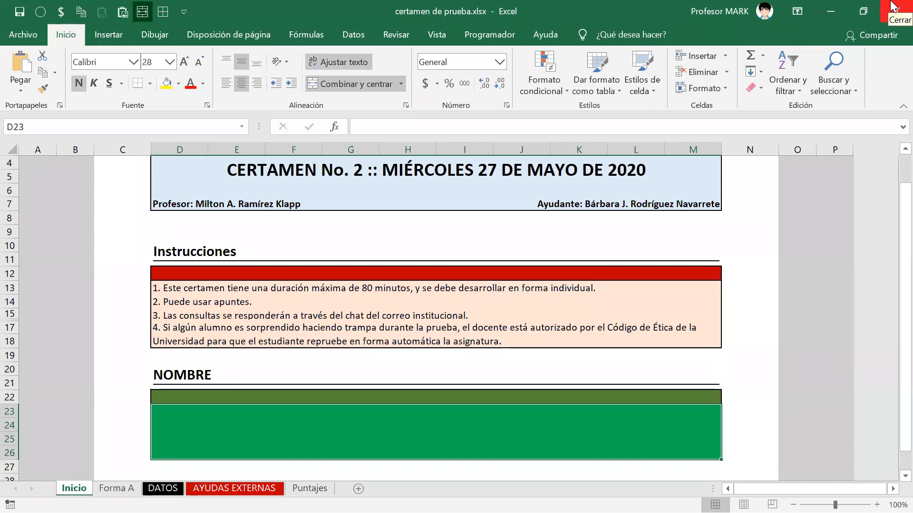
Step: On the Forma A sheet, move the TRIMESTRE note box left over columns I–L
key(ctrl+Page_Down)
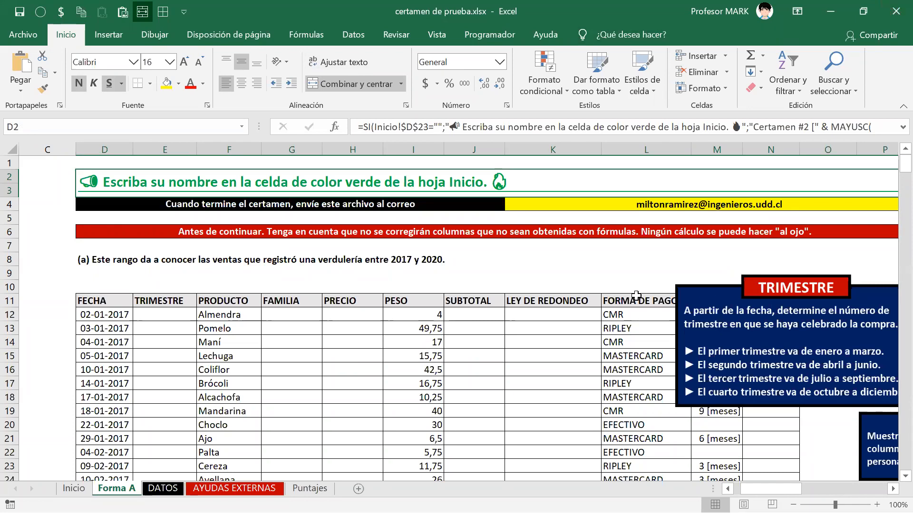
drag(161, 232, 144, 255)
click(144, 255)
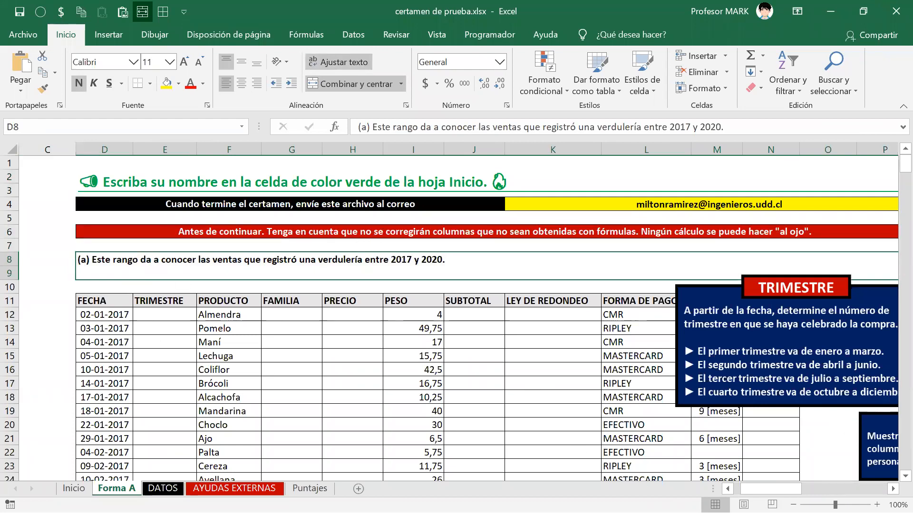
mouse_move(771, 488)
mouse_down()
mouse_move(811, 489)
mouse_move(764, 489)
mouse_up()
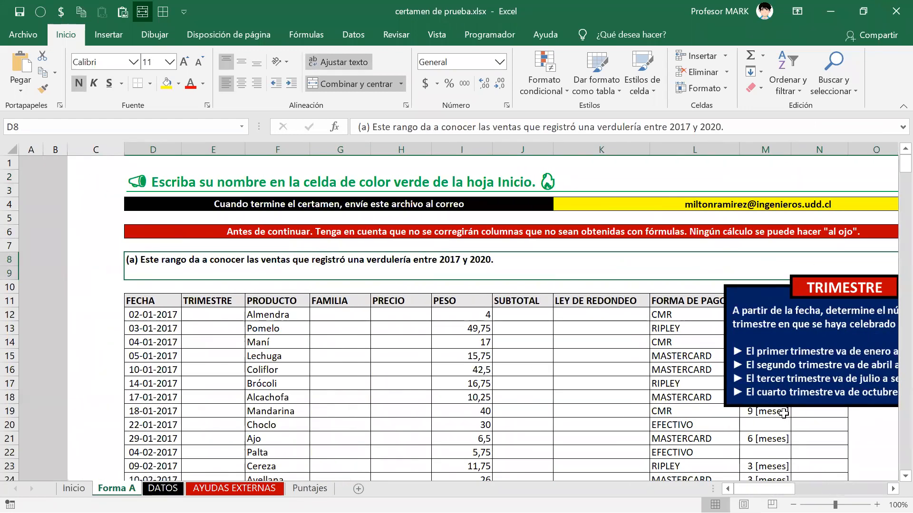
click(794, 320)
drag(794, 319, 671, 274)
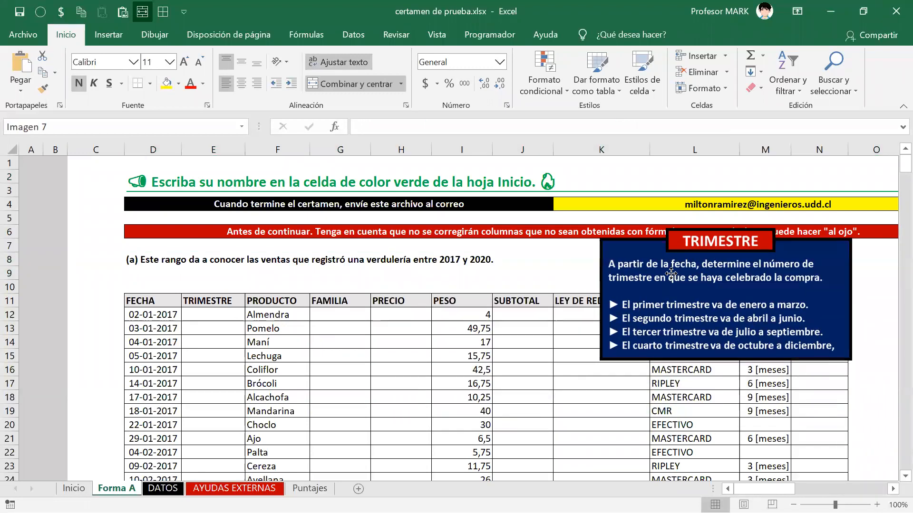
Step: Turn the sales range starting at FECHA into a table with the plain light style
click(154, 302)
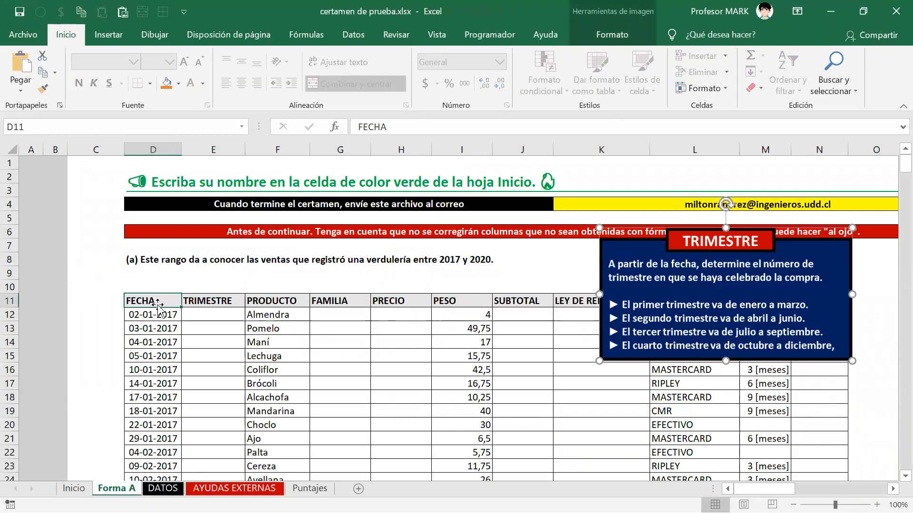
key(ctrl+shift+Down)
key(ctrl+shift+Right)
key(ctrl+shift+l)
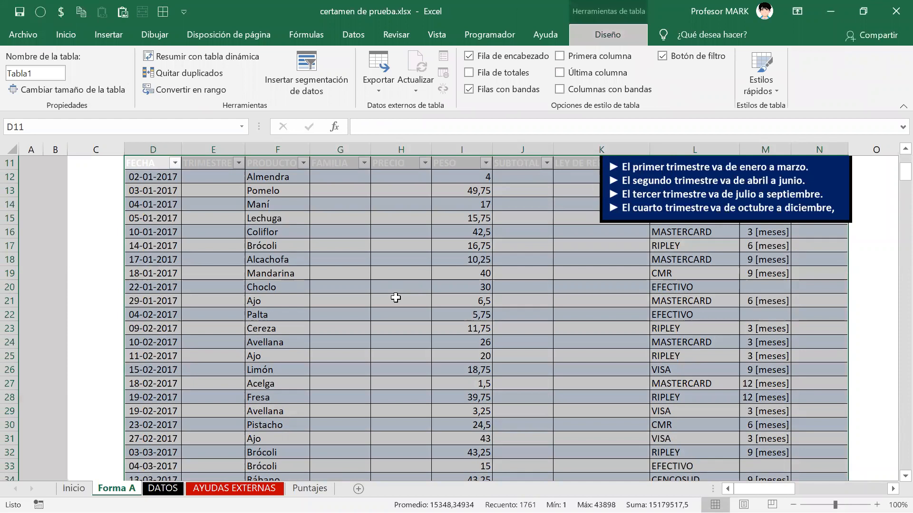
key(alt+j)
key(t)
key(s)
key(Return)
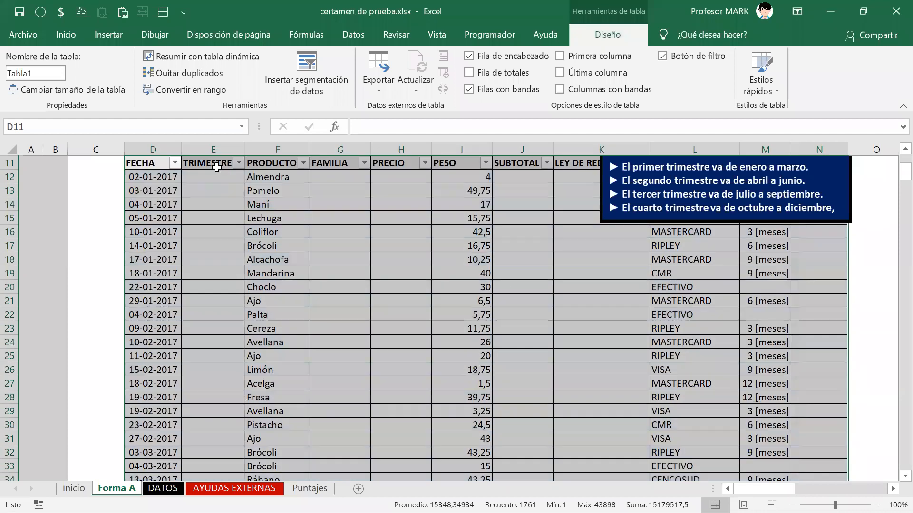
Step: Rename the table from Tabla1 to VENTAS
key(alt+j)
text(taVENTAS)
key(Return)
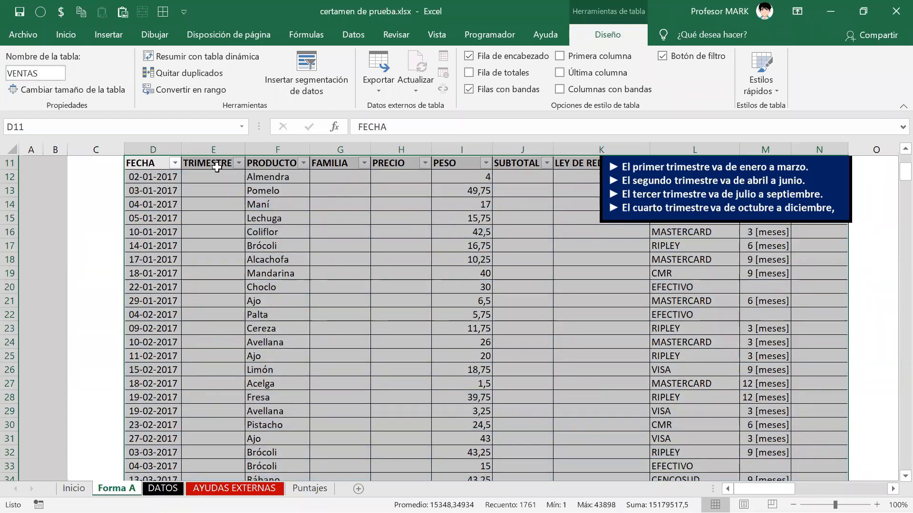
click(216, 167)
key(Up)
key(Up)
key(Up)
key(Up)
scroll(216, 168, up, 1)
key(Left)
key(Left)
key(Left)
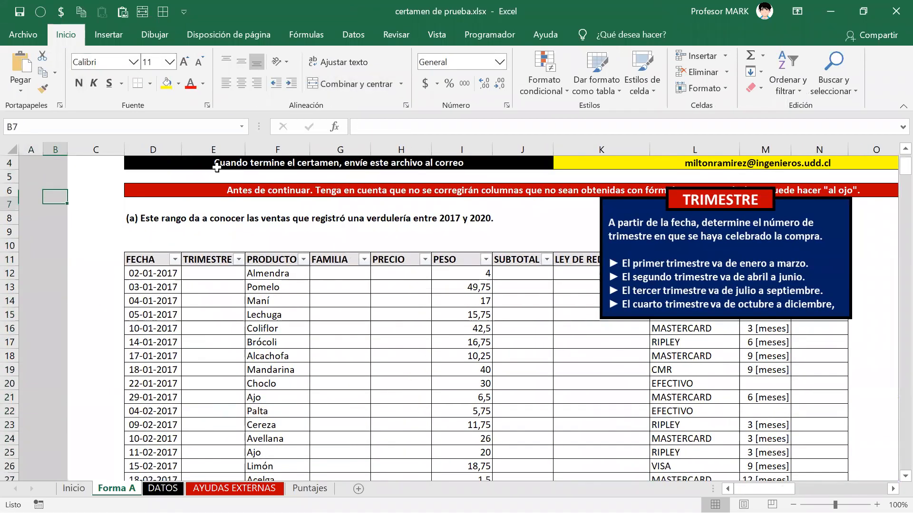
Step: Move the TRIMESTRE instruction box over the sales table and enlarge it
key(Down)
key(Down)
key(Down)
key(Down)
key(Down)
key(Right)
key(Right)
key(Right)
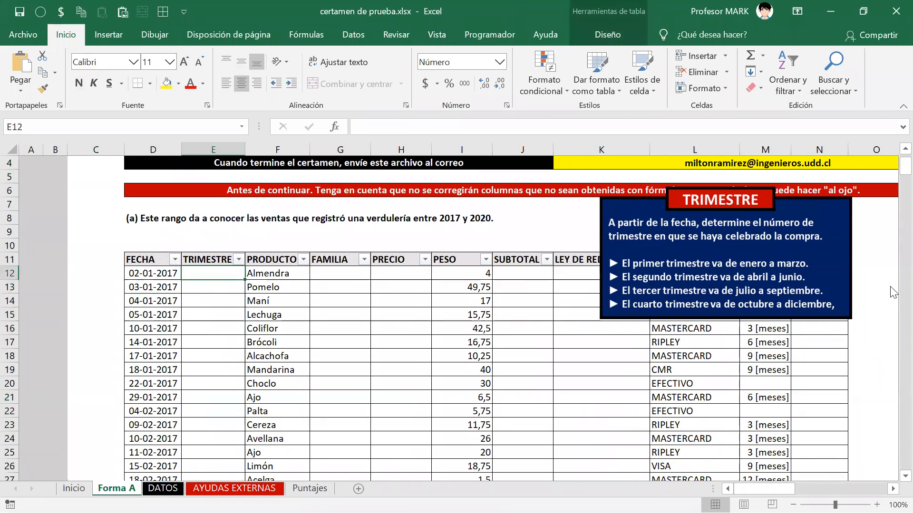
click(643, 245)
drag(643, 245, 434, 291)
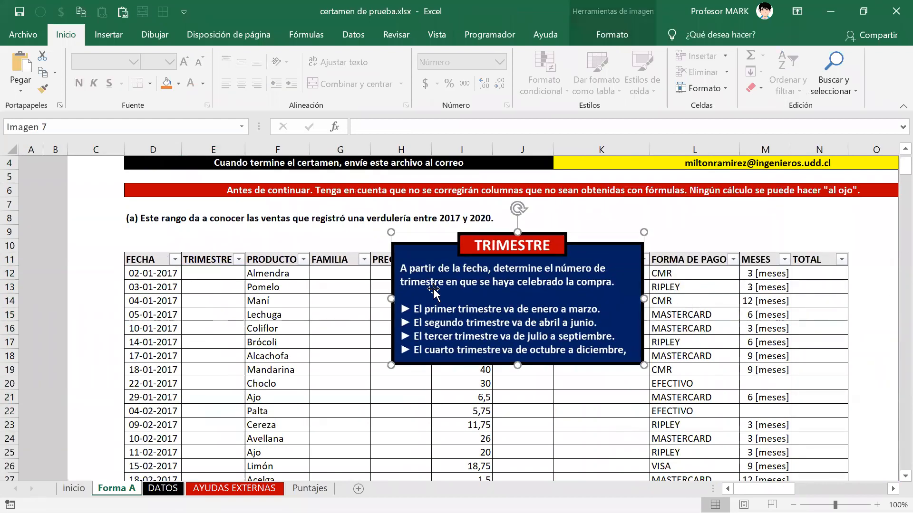
drag(390, 232, 304, 186)
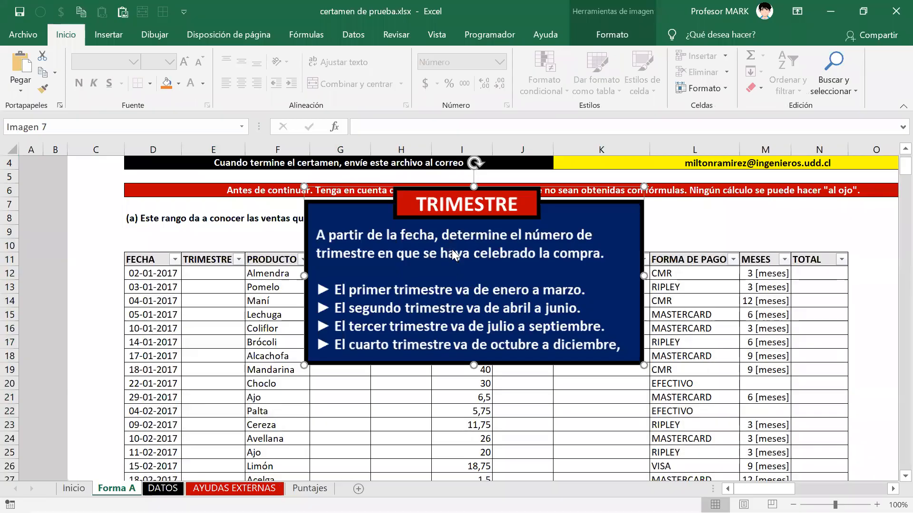
Step: Return to cell E12, then switch to Chrome's blank new tab
key(alt+Tab)
key(alt+Tab)
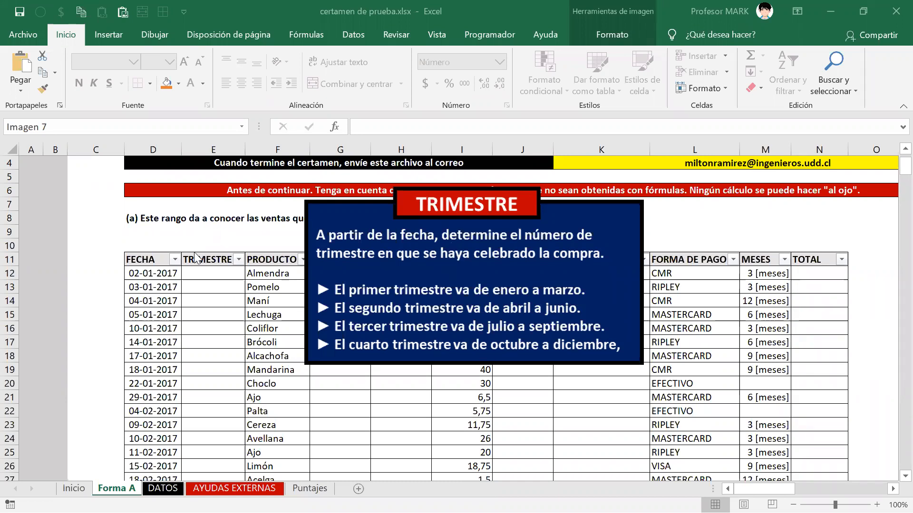
click(190, 272)
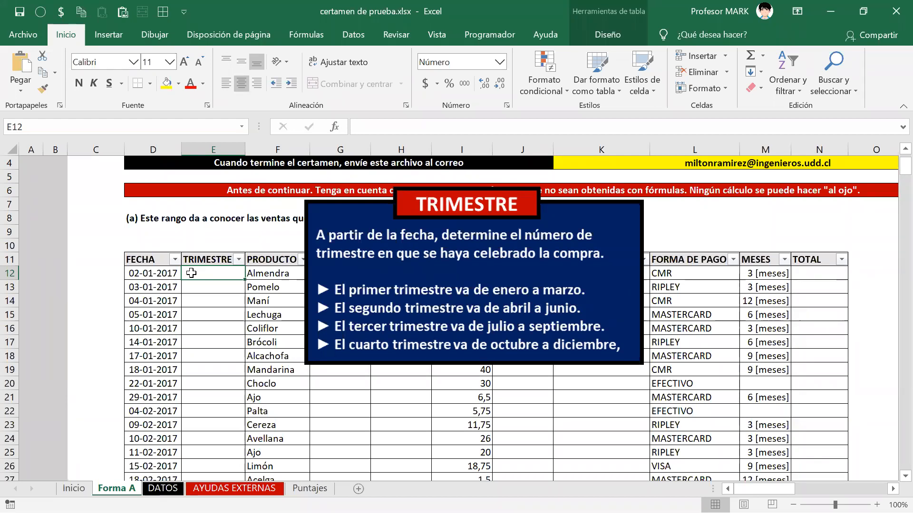
key(alt+Tab)
key(alt+Tab)
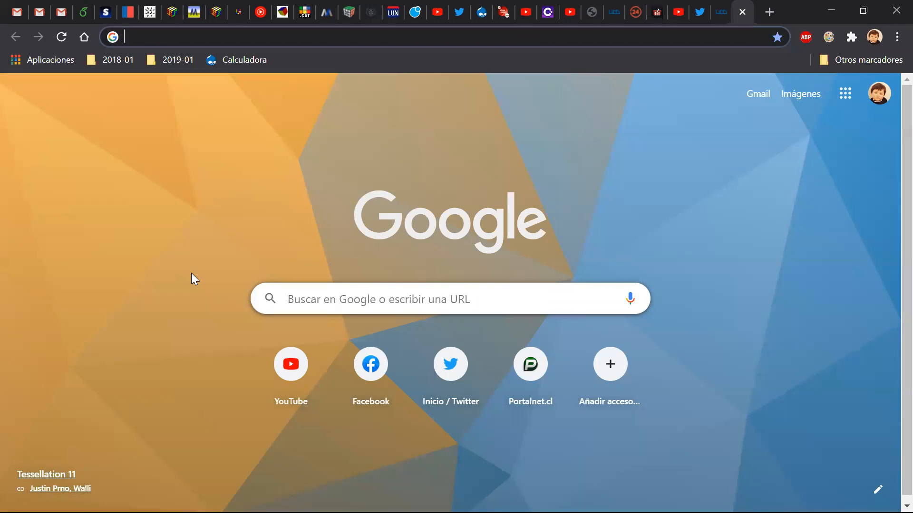
Step: Search Google for 'numero de trimestre en excel'
text(NUMER)
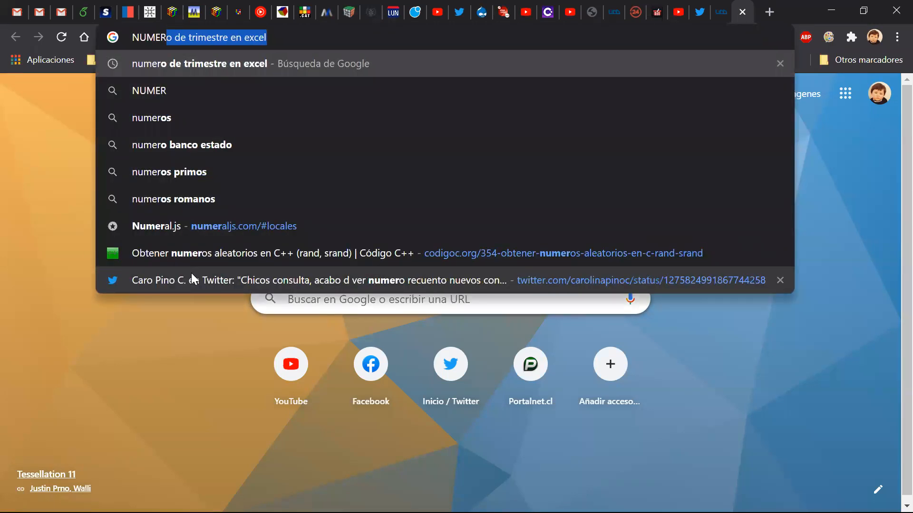
key(BackSpace)
key(BackSpace)
key(BackSpace)
key(BackSpace)
key(BackSpace)
key(BackSpace)
text(numer)
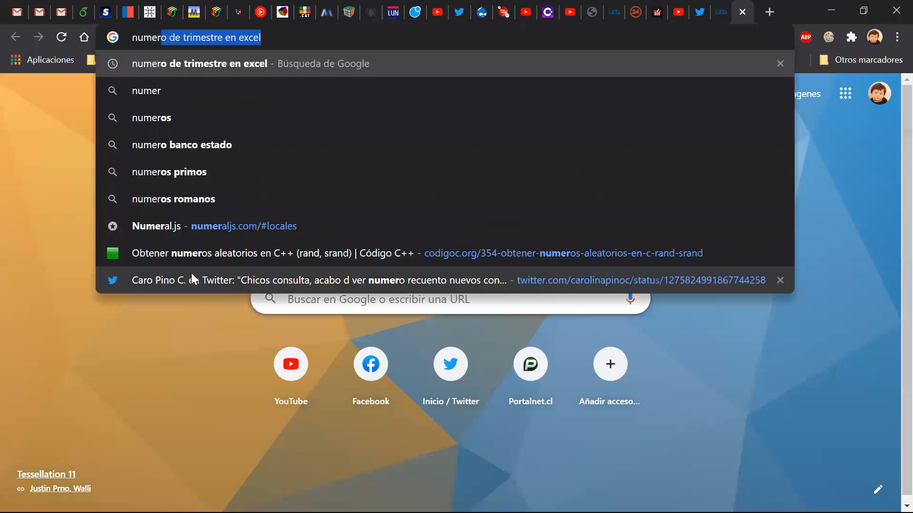
key(Return)
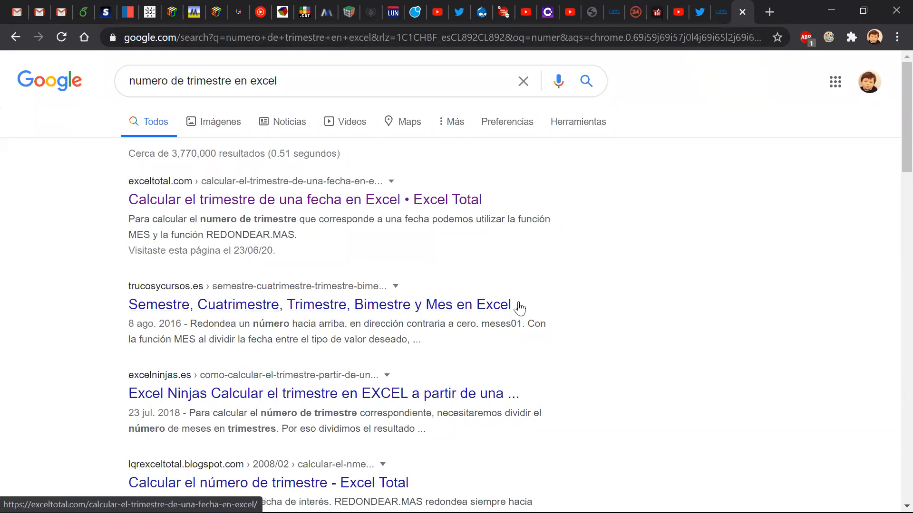
Step: Glance at the workbook's Inicio and DATOS sheets, ending on cell F12
key(alt+Tab)
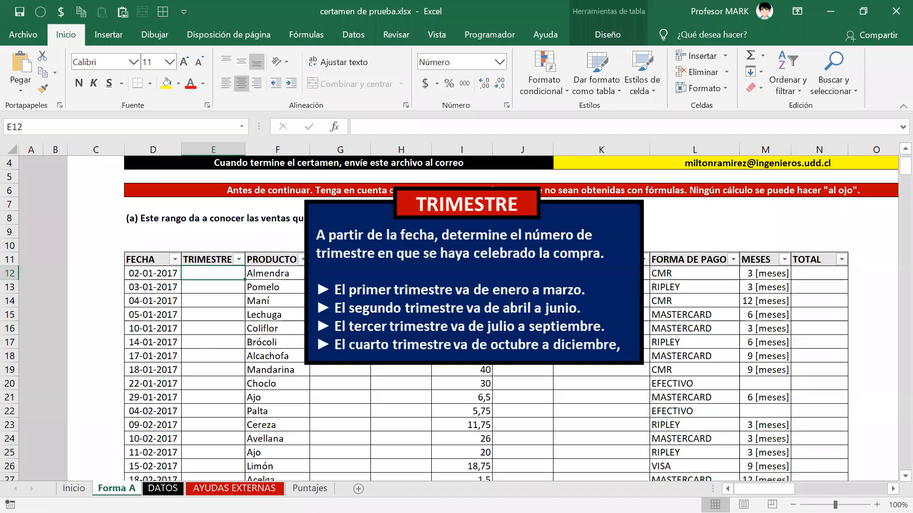
click(74, 488)
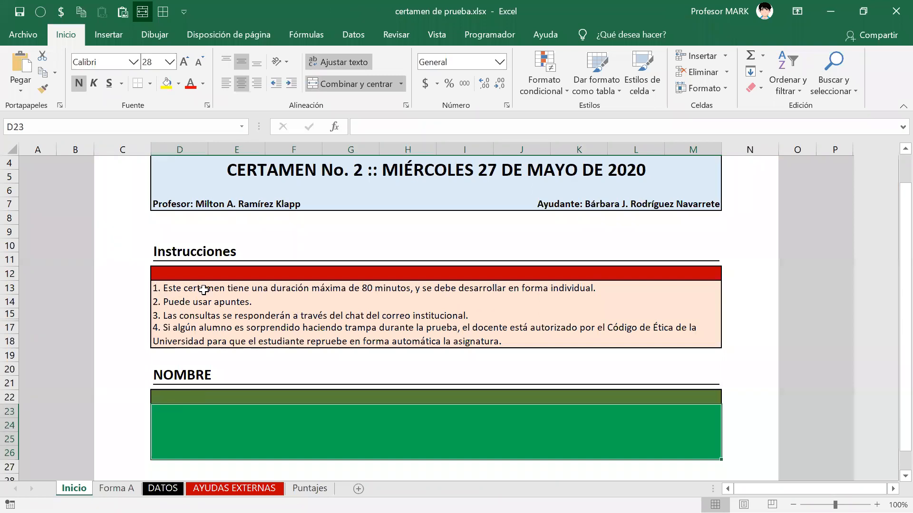
click(162, 489)
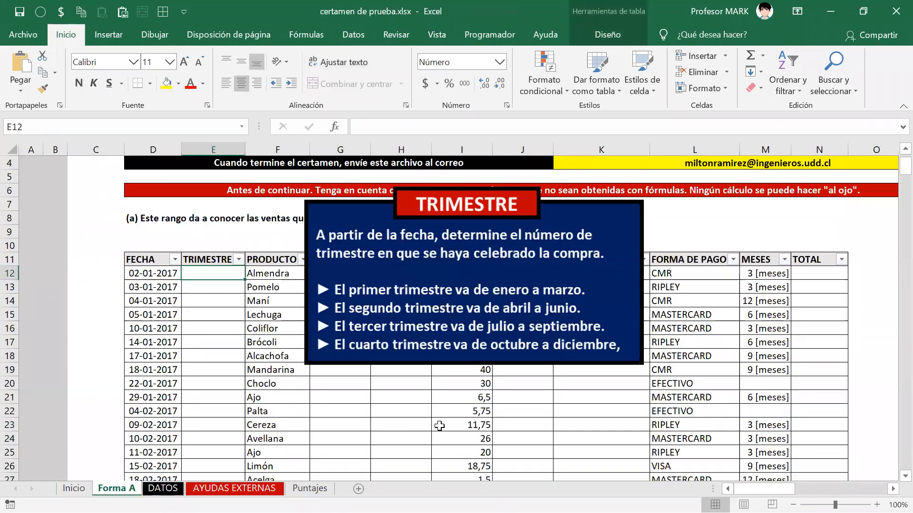
key(Right)
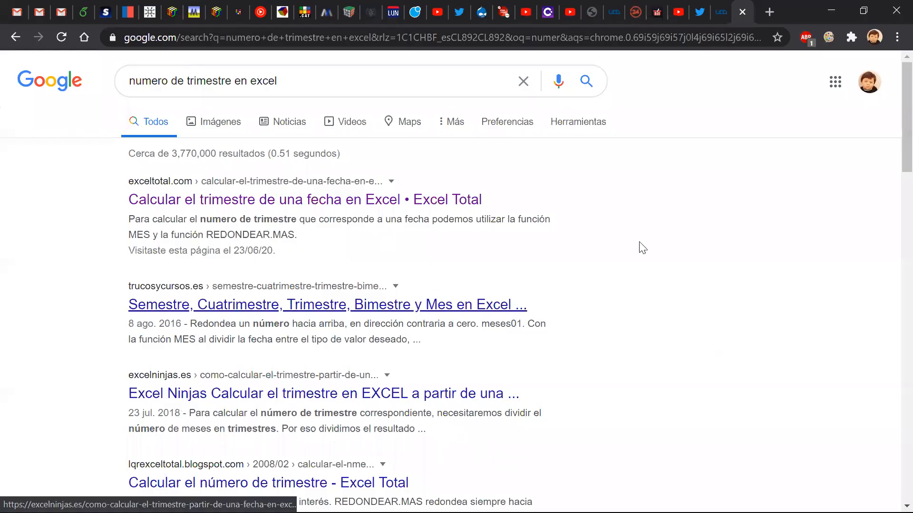
Step: Scroll through the Google results for calculating a date's quarter
scroll(637, 277, down, 8)
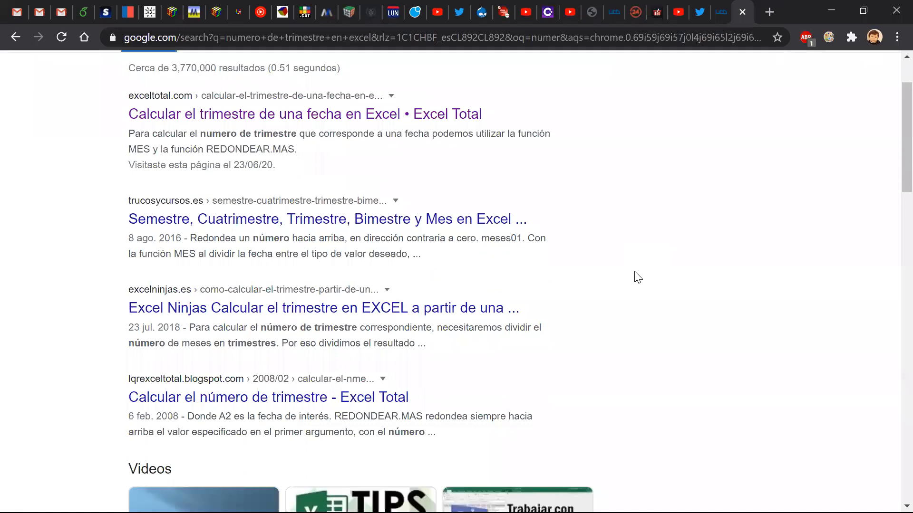
scroll(638, 277, down, 3)
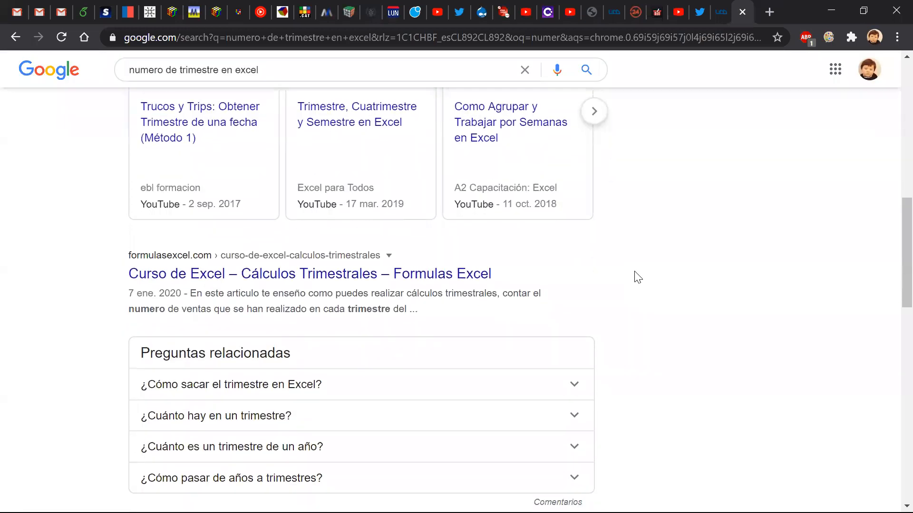
scroll(638, 277, up, 4)
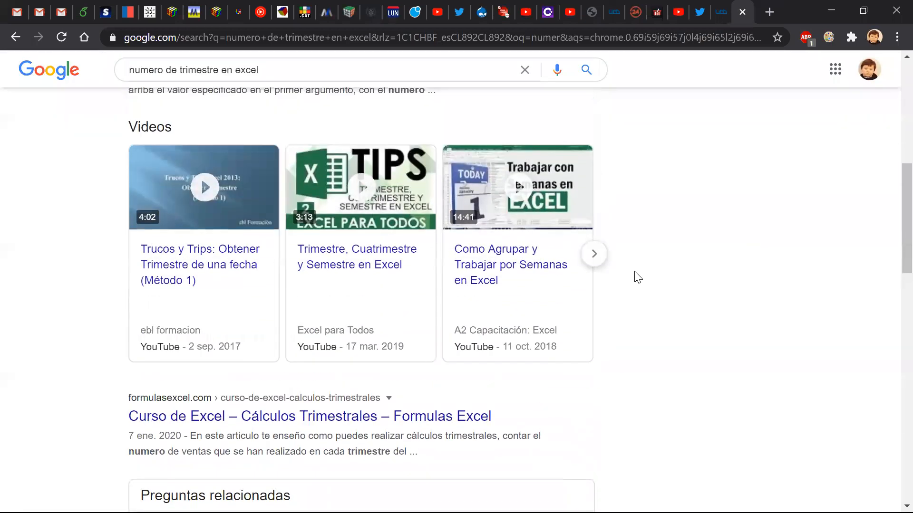
right_click(625, 224)
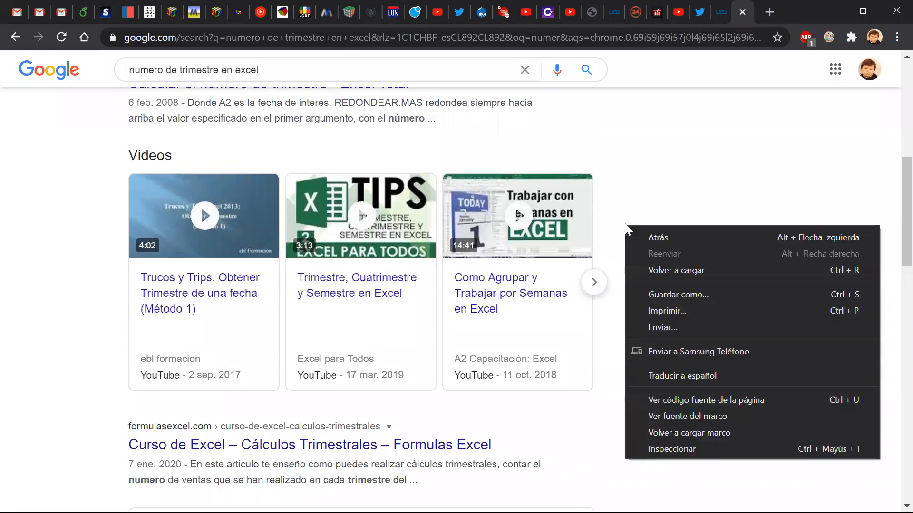
click(625, 224)
scroll(629, 229, down, 3)
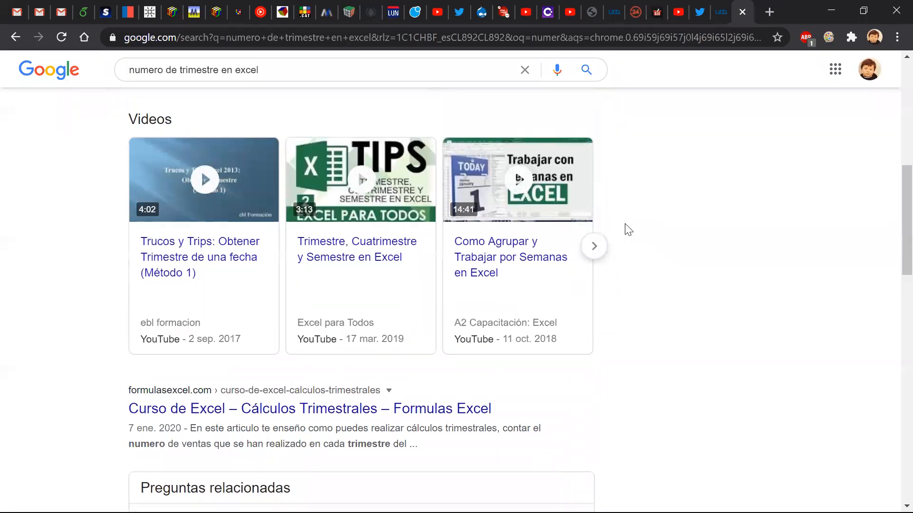
scroll(627, 228, up, 10)
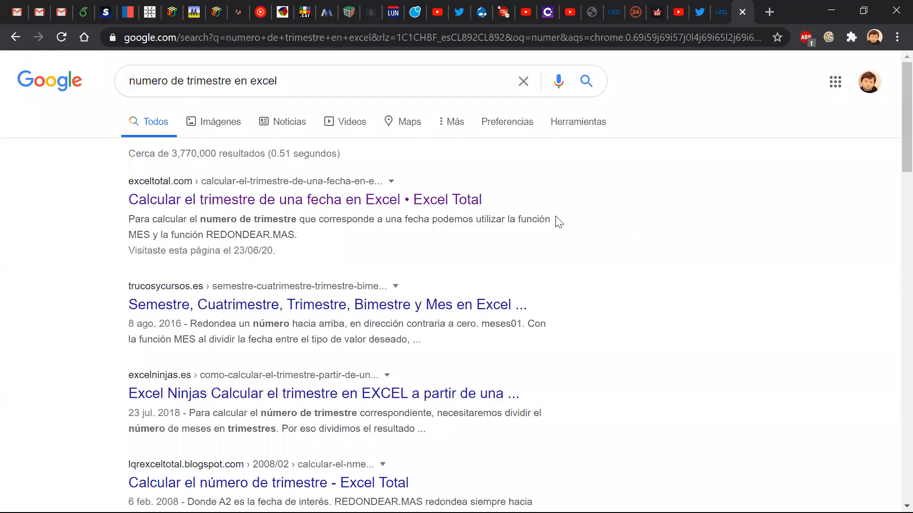
Step: Open the Excel Total article on calculating the quarter of a date
click(252, 202)
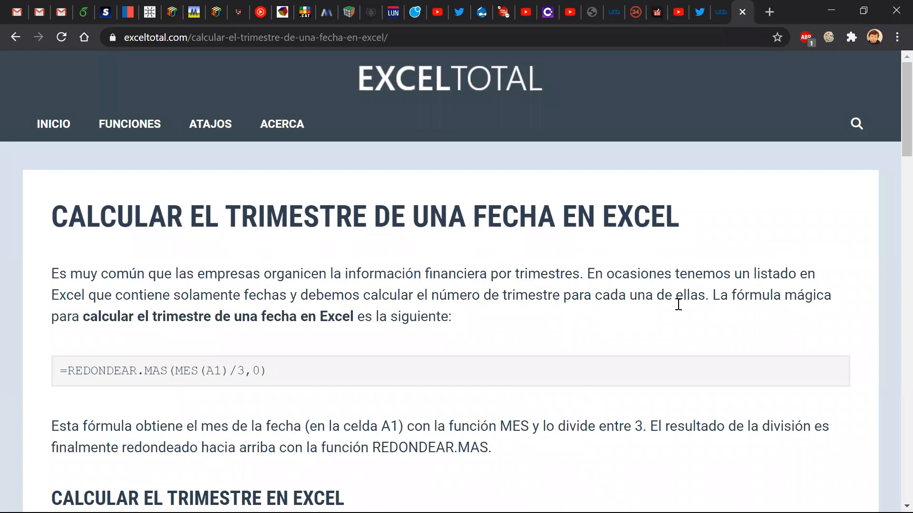
drag(713, 295, 456, 326)
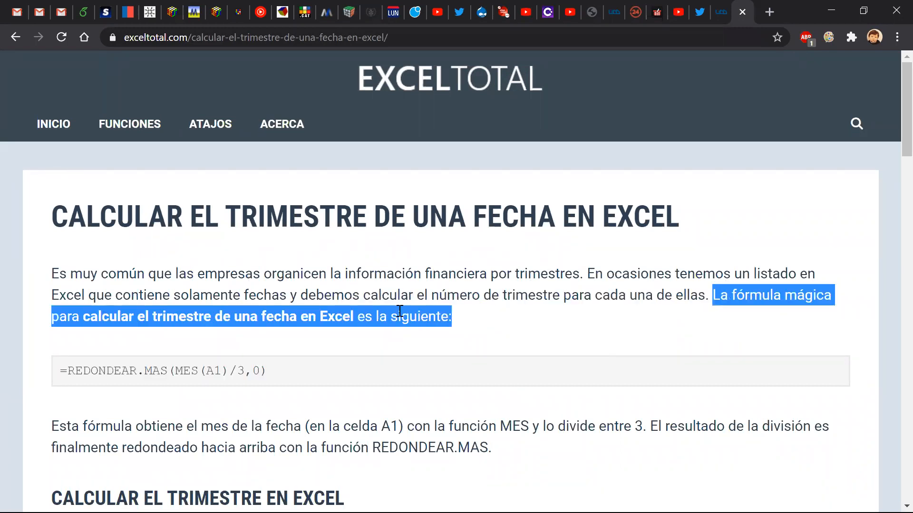
click(412, 333)
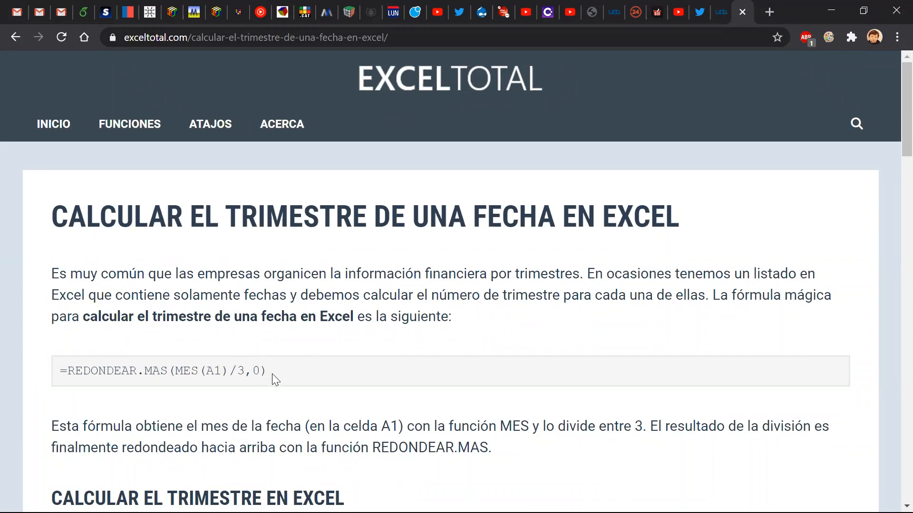
Step: Copy the formula =REDONDEAR.MAS(MES(A1)/3,0) from the article
drag(270, 368, 129, 358)
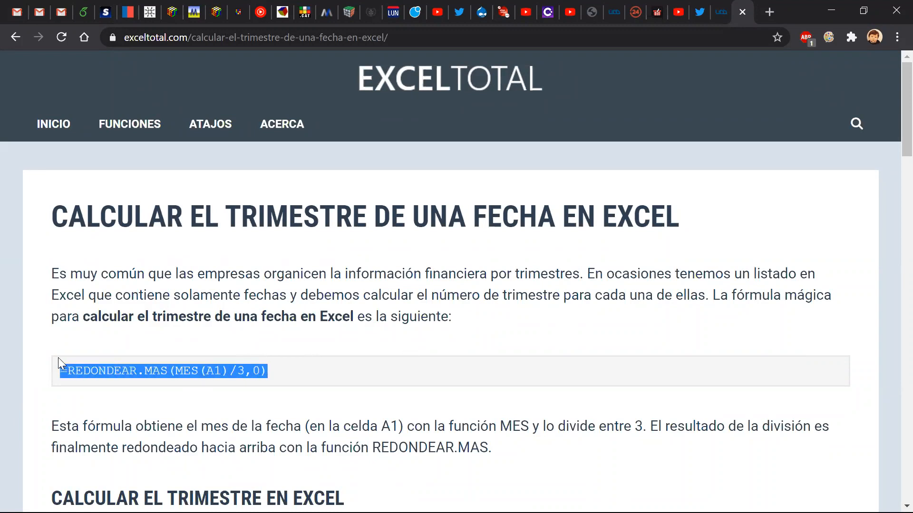
right_click(76, 368)
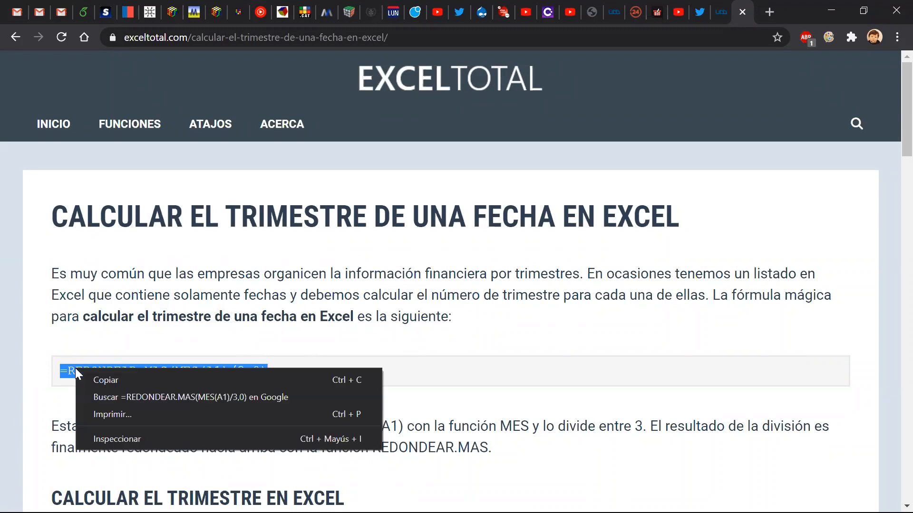
click(98, 381)
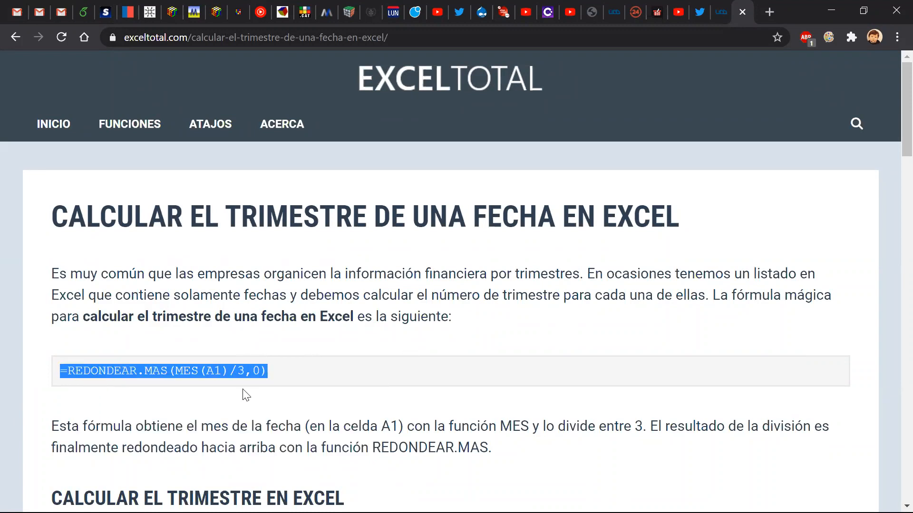
right_click(287, 375)
Step: Paste the web quarter formula into the first TRIMESTRE cell, E12
click(263, 369)
key(alt+Tab)
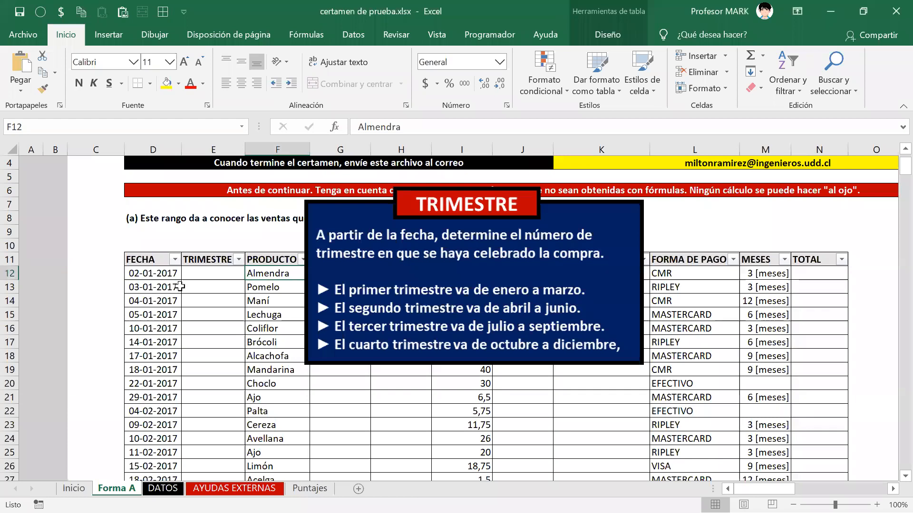
click(209, 275)
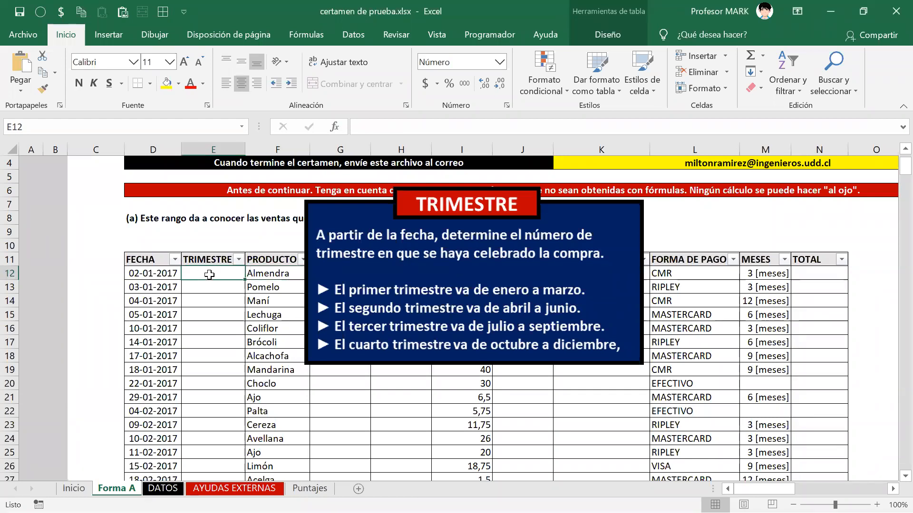
double_click(210, 275)
text(=REDONDEAR.MAS(MES(A1)/3,0))
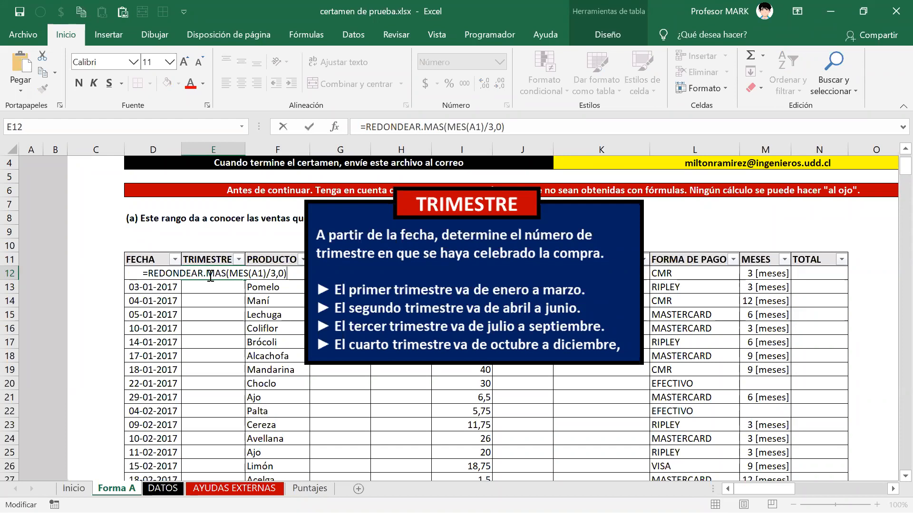
click(264, 274)
key(BackSpace)
key(BackSpace)
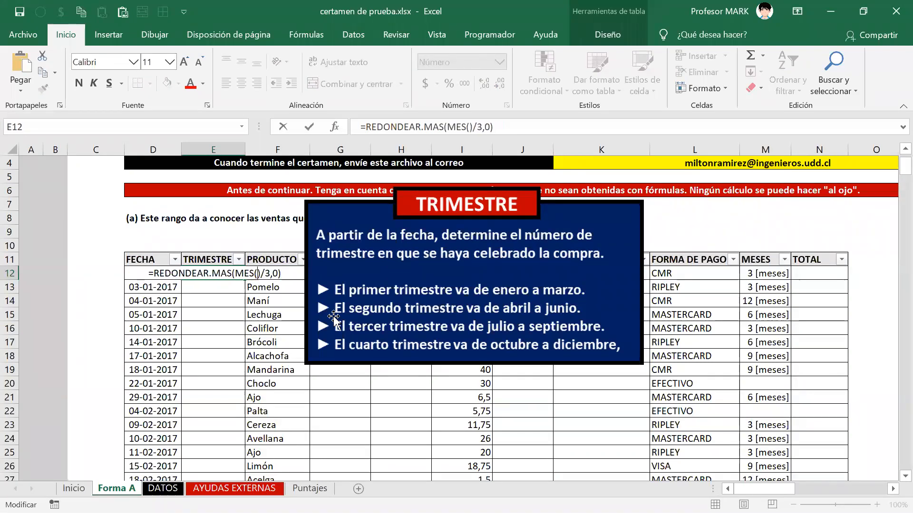
text(()
click(139, 253)
key(Down)
key(Right)
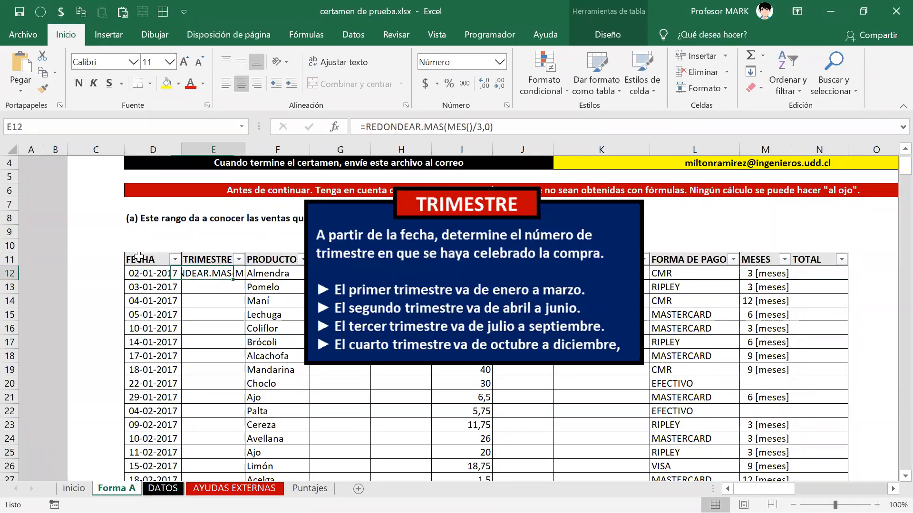
key(F2)
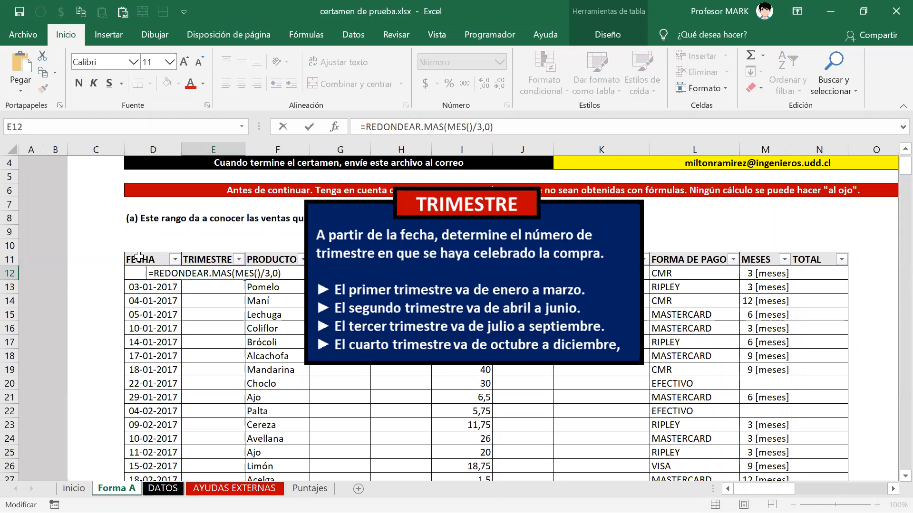
key(Delete)
key(Right)
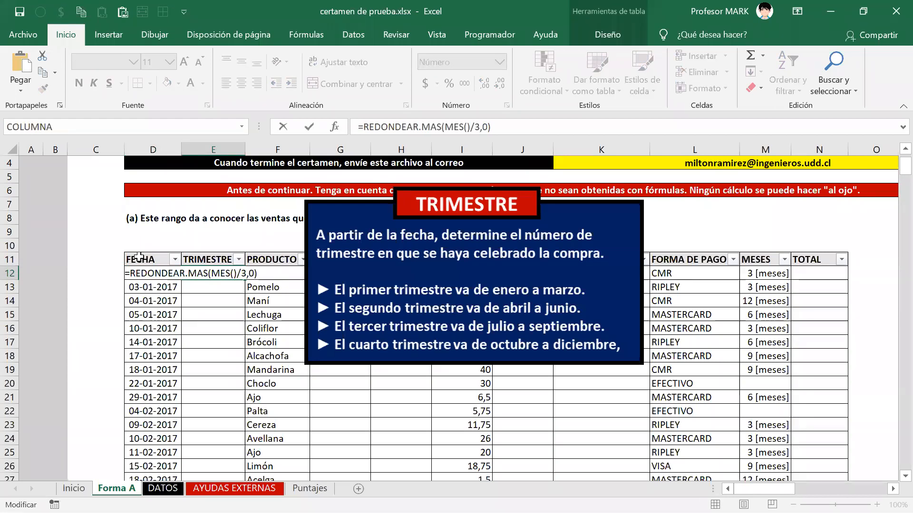
key(Right)
key(Right)
key(Right)
key(Right)
key(Right)
key(Right)
key(Right)
key(Right)
key(Right)
key(Right)
key(Right)
key(Right)
key(Right)
key(Right)
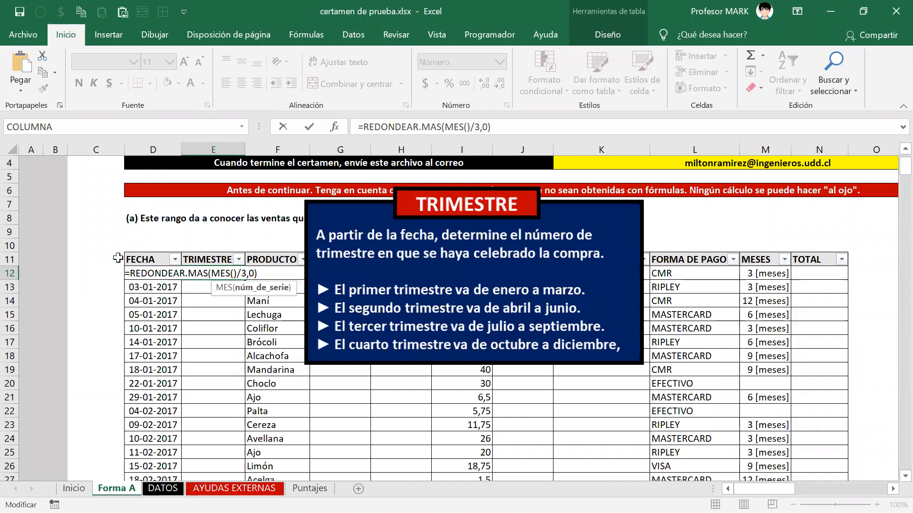
key(F2)
key(Left)
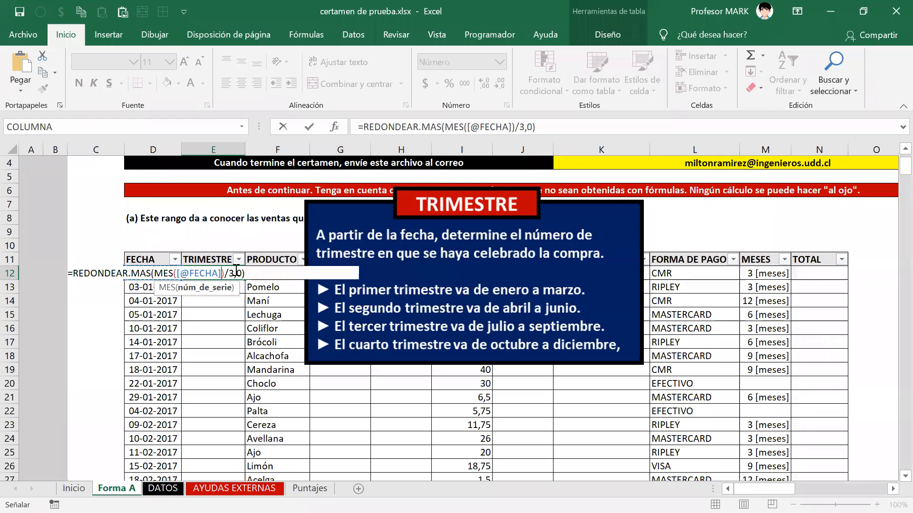
click(235, 274)
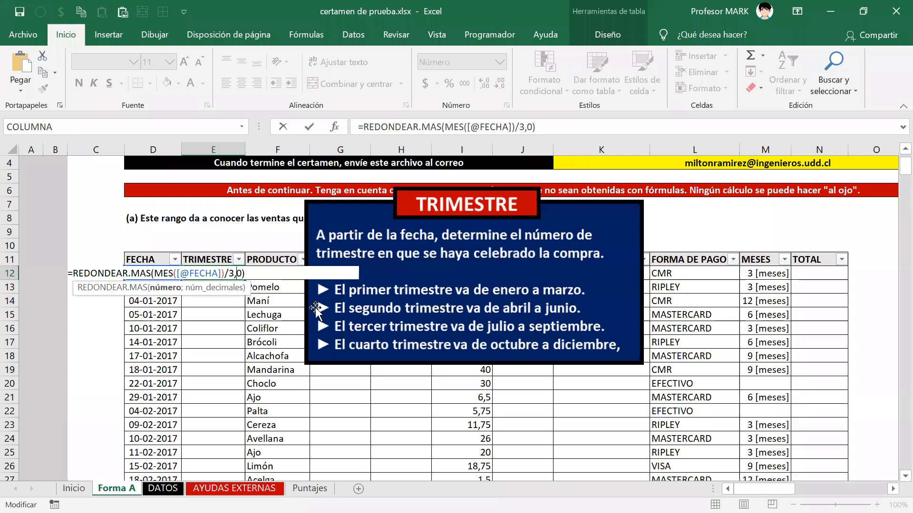
key(Delete)
text(;)
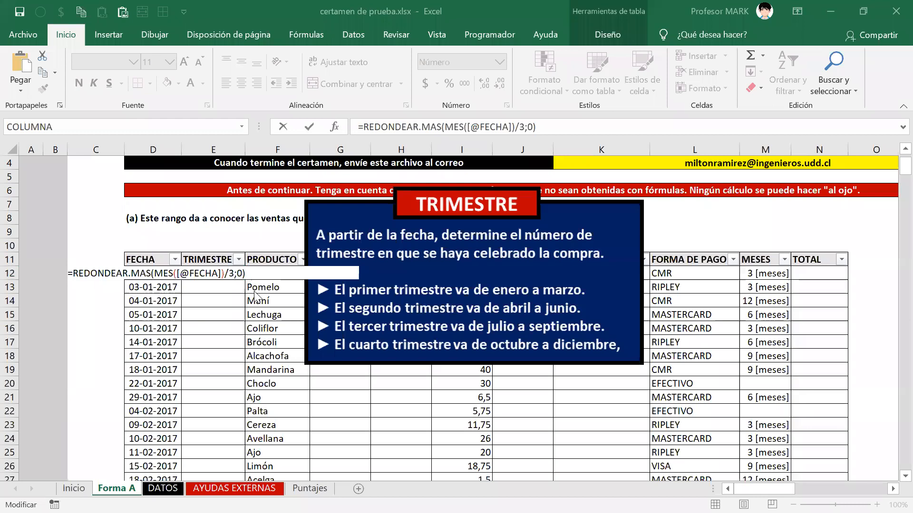
click(255, 275)
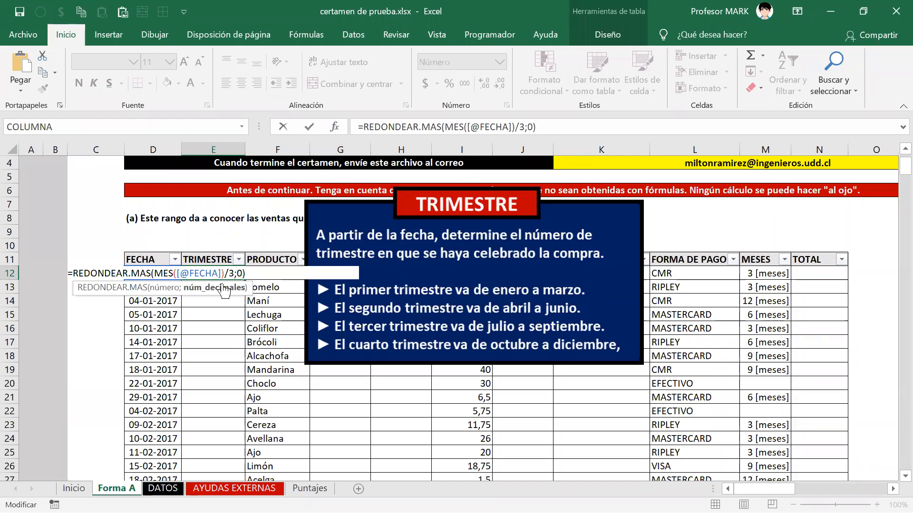
right_click(252, 274)
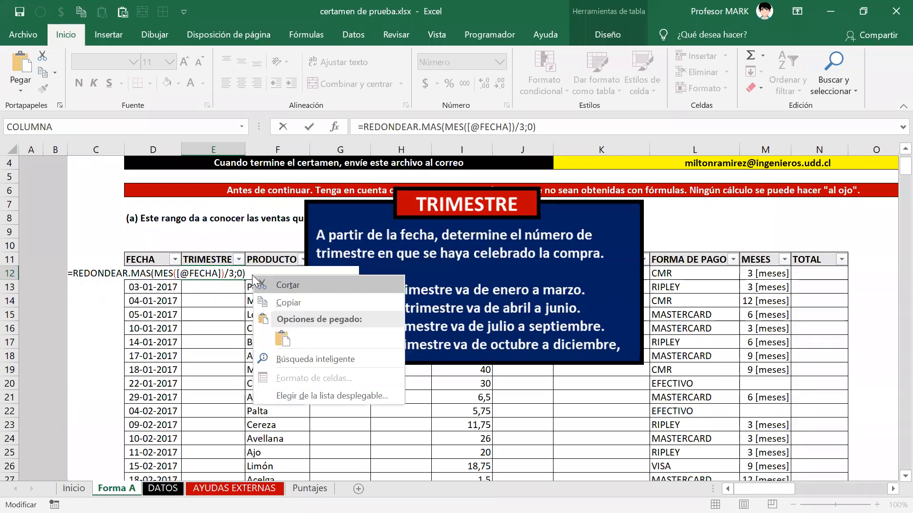
click(252, 274)
right_click(248, 273)
right_click(223, 273)
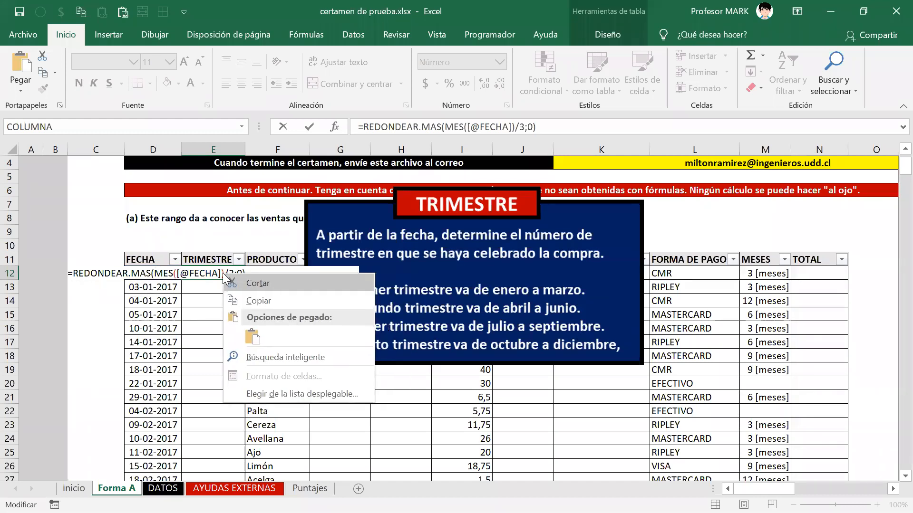
click(245, 273)
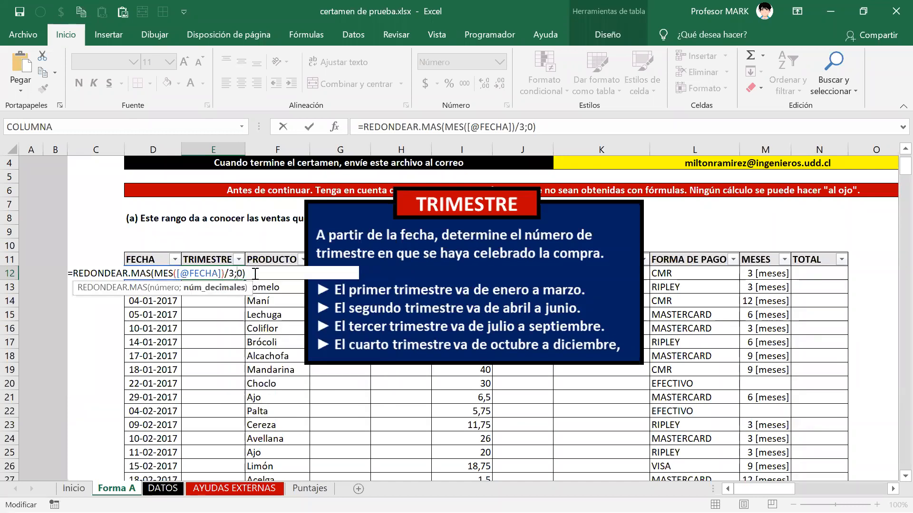
key(Return)
key(Down)
key(Down)
key(Down)
key(Down)
key(Down)
key(Down)
key(Down)
key(Down)
key(Down)
key(Down)
key(Down)
key(Down)
key(Down)
key(Down)
key(Down)
key(Down)
key(Down)
key(Down)
key(Down)
key(Down)
key(Down)
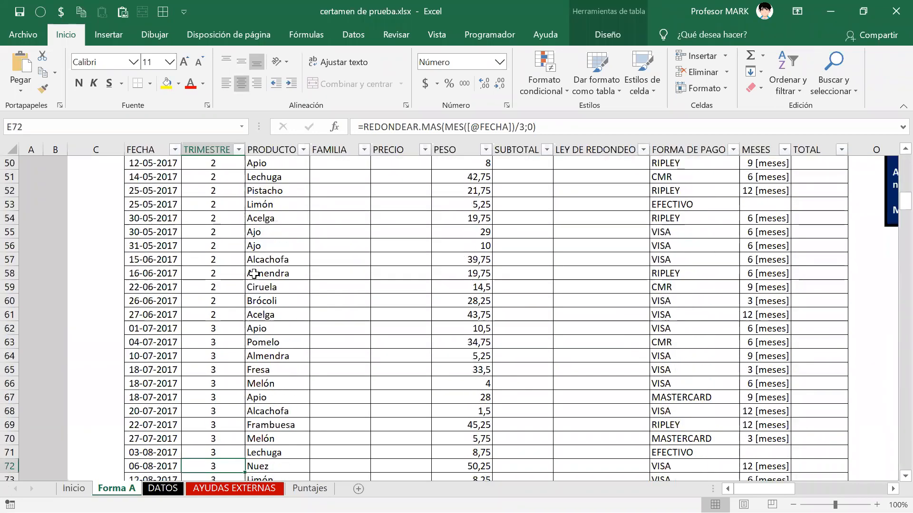
key(Down)
key(Down)
key(Down)
key(Down)
key(Down)
key(Down)
key(Down)
key(Down)
key(Down)
key(Down)
key(Down)
key(Down)
key(Down)
key(Down)
key(Down)
key(Down)
key(Down)
key(Down)
key(Down)
key(Down)
key(Down)
key(Down)
key(Down)
key(Down)
key(Down)
key(Down)
key(Down)
key(Down)
key(Down)
key(Down)
key(Down)
key(Down)
key(Down)
key(Down)
key(Down)
key(Down)
key(Down)
key(Down)
key(Down)
key(Down)
key(Down)
key(Down)
key(Down)
key(Down)
key(Down)
key(Down)
key(Down)
key(Down)
key(Down)
key(Down)
key(Down)
key(Down)
key(Down)
key(Down)
key(Down)
key(Down)
key(Down)
key(Down)
key(Down)
key(Down)
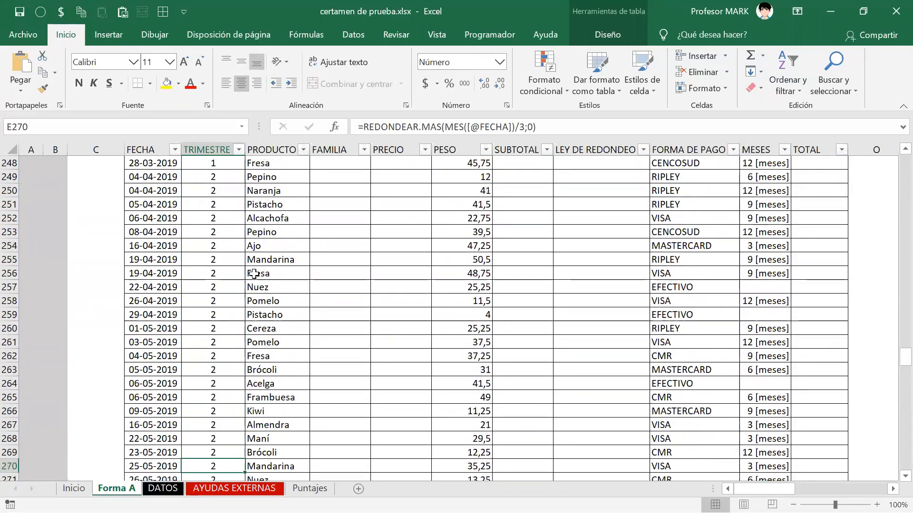
key(Down)
key(Down)
key(Down)
key(Down)
key(Down)
key(Down)
key(Down)
key(Down)
key(Down)
key(Down)
key(Down)
key(Down)
key(Down)
key(Down)
key(Down)
key(Down)
key(Down)
key(Down)
key(Down)
key(Down)
key(Down)
key(Down)
key(Down)
key(Down)
key(Down)
key(Down)
key(Down)
key(Down)
key(Down)
key(Down)
key(Down)
key(Down)
key(Down)
key(Down)
key(Down)
key(Down)
key(Down)
key(Down)
key(Down)
key(Down)
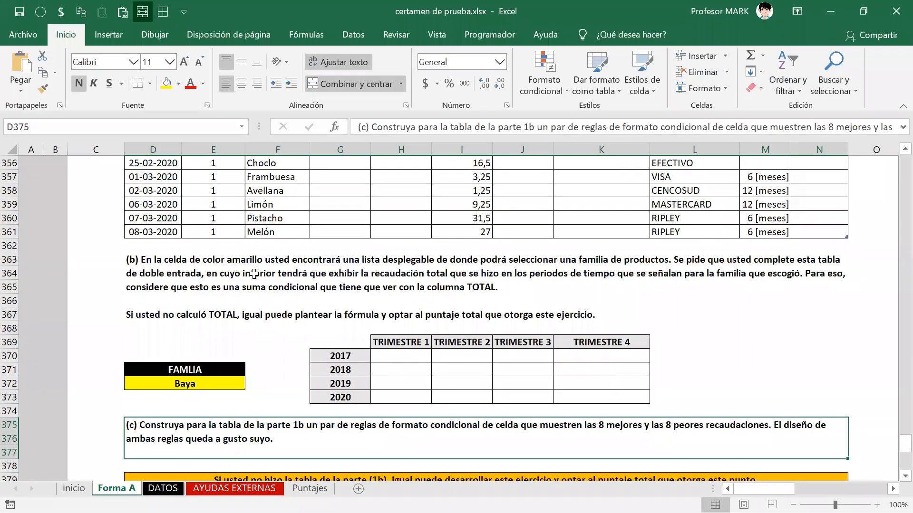
key(Up)
key(Up)
key(Up)
key(Up)
key(Up)
key(Up)
key(Up)
key(Up)
key(Up)
key(Up)
key(Up)
key(Up)
key(Up)
key(Up)
key(Up)
key(Up)
key(Up)
key(Up)
key(Up)
key(Up)
key(ctrl+Up)
key(Down)
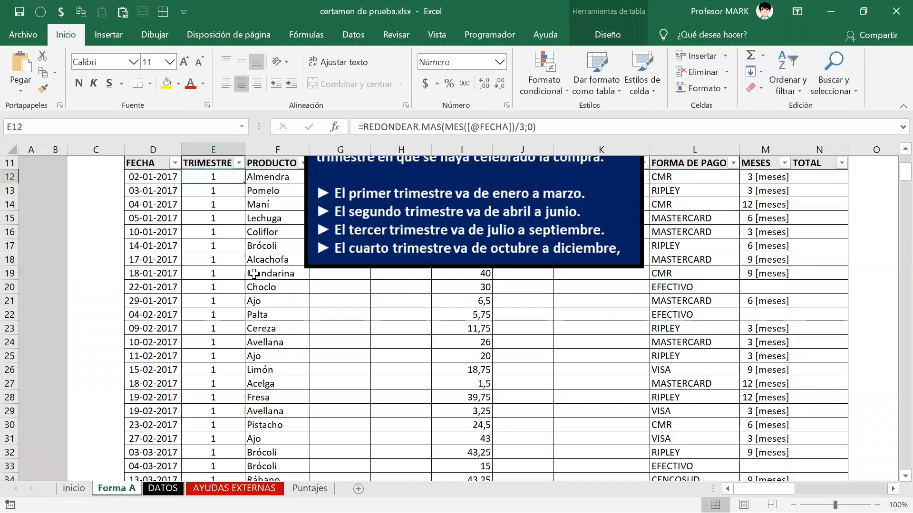
key(F2)
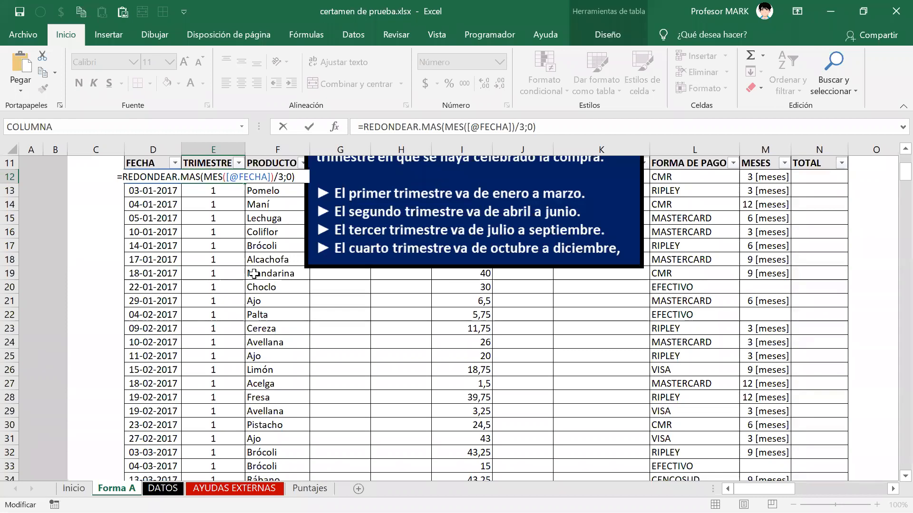
key(Return)
key(Up)
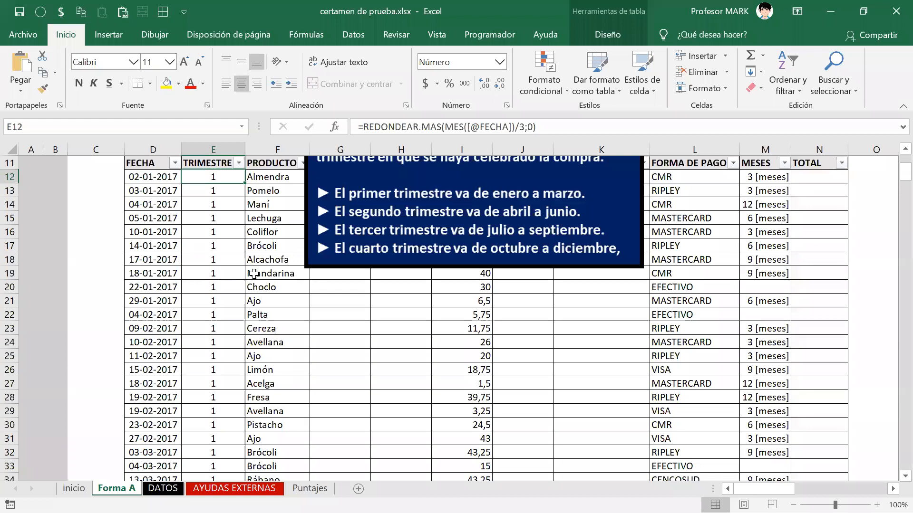
key(Right)
key(Right)
key(Right)
key(Right)
key(Right)
key(Right)
key(Right)
Step: Move along row 12 from the side notes back to the first TRIMESTRE formula
key(Right)
key(Right)
key(Right)
key(Right)
key(Right)
key(Right)
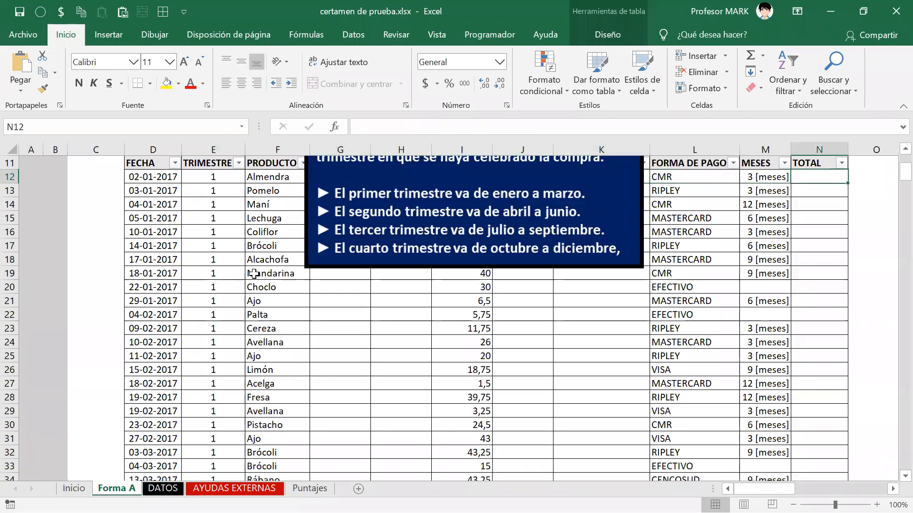
key(Right)
key(Right)
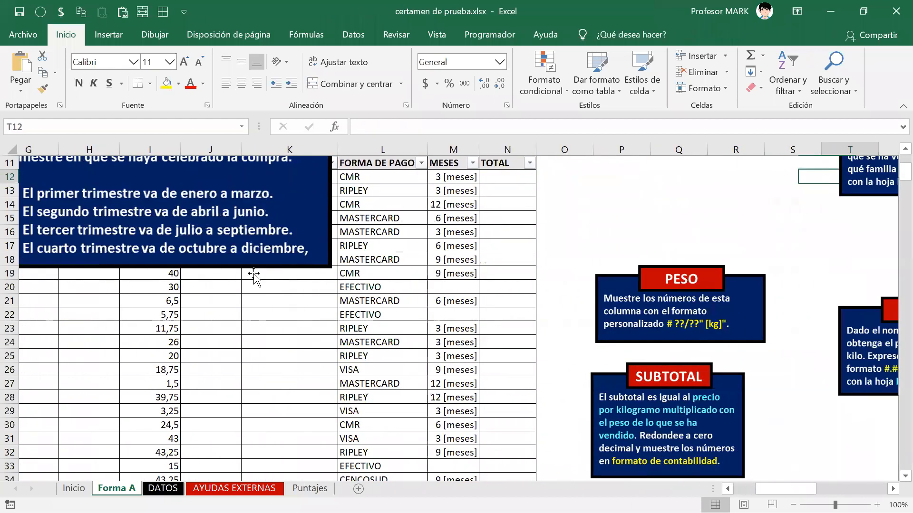
key(Left)
key(Left)
key(Left)
key(Left)
key(Left)
key(Left)
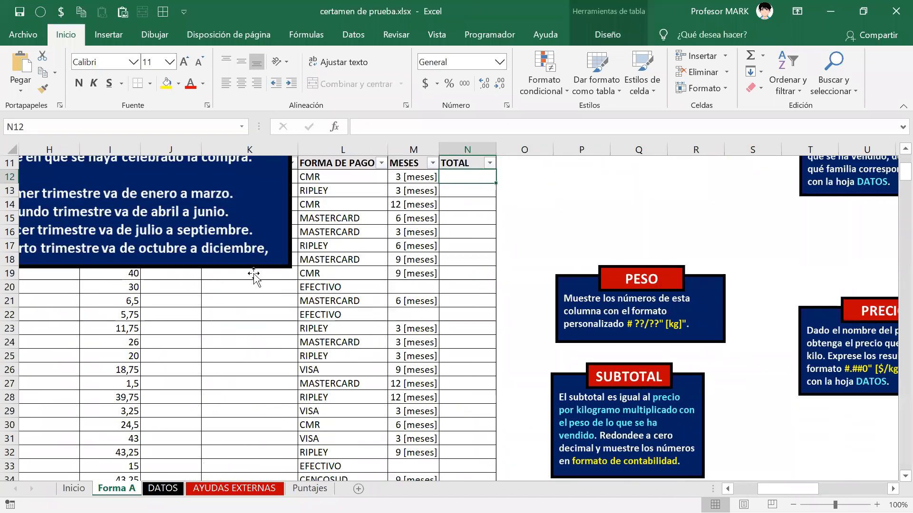
key(Left)
key(Left)
key(Left)
key(Left)
key(Left)
key(Left)
key(Left)
key(Left)
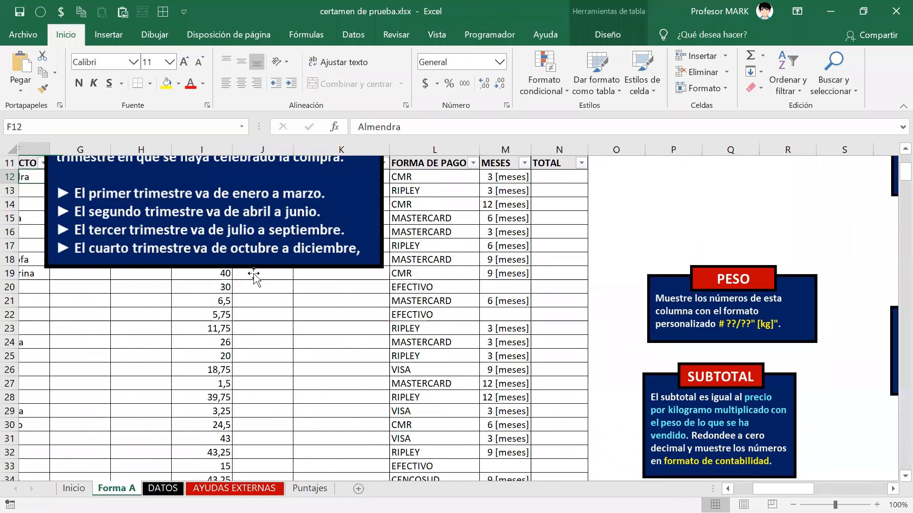
key(Left)
key(Left)
key(Left)
key(Left)
key(Right)
key(Right)
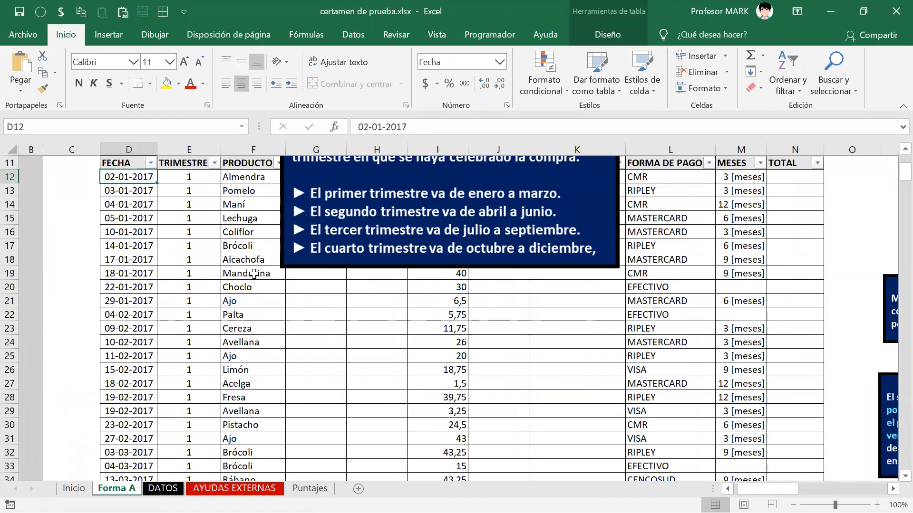
key(Right)
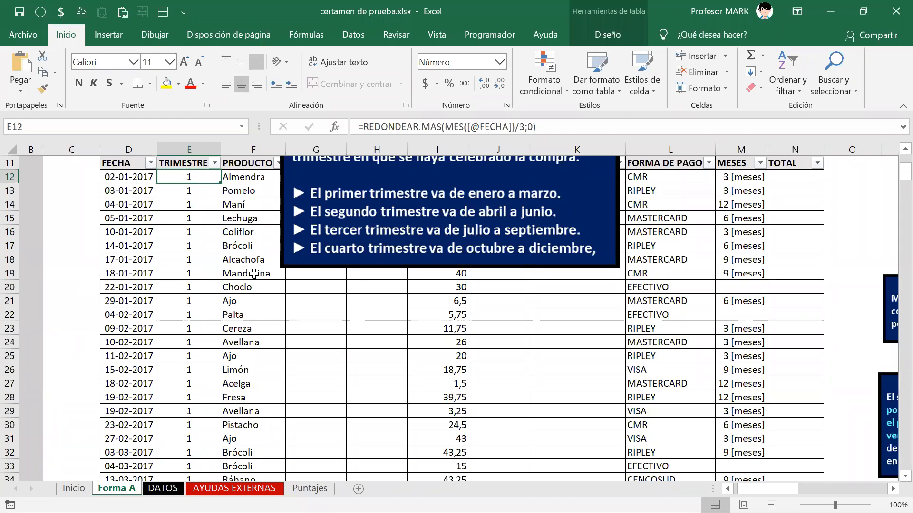
Step: Confirm via the column's filter list that TRIMESTRE holds only quarters 1 to 4
key(ctrl+Down)
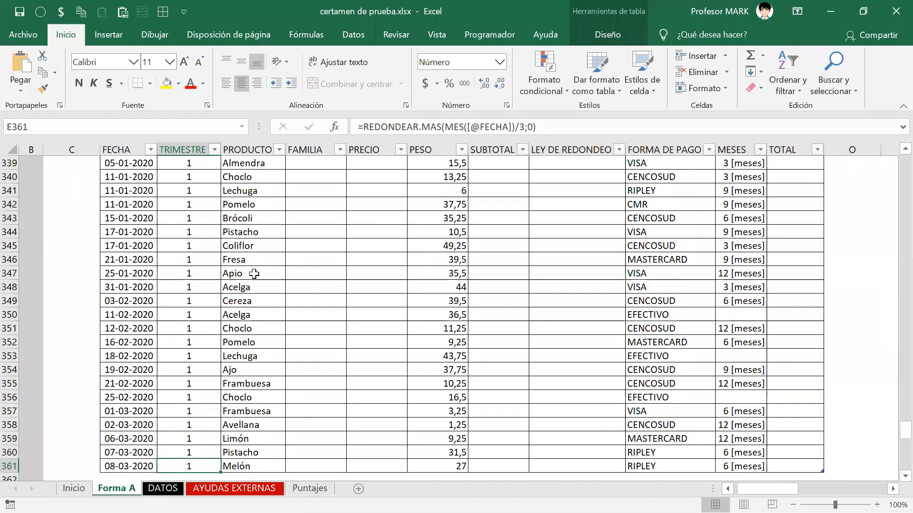
key(ctrl+Up)
key(alt+Down)
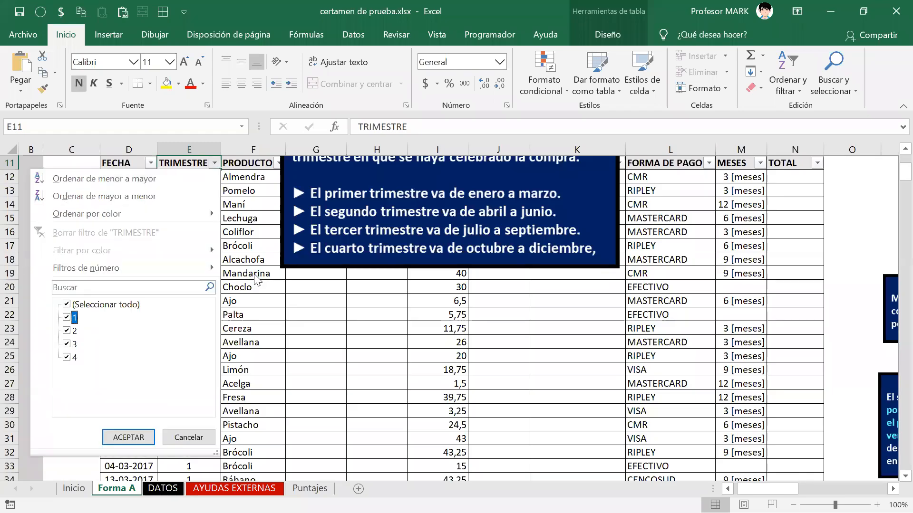
key(Escape)
key(Down)
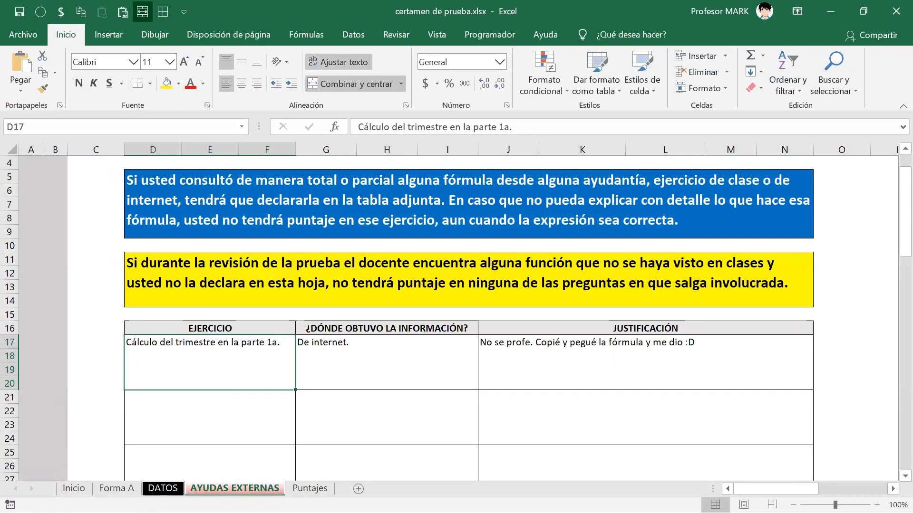
right_click(162, 489)
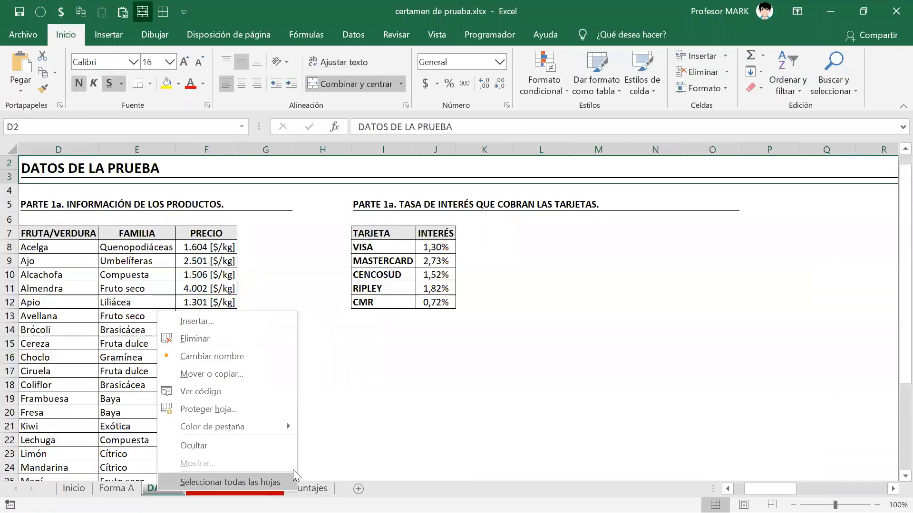
click(318, 404)
key(ctrl+Page_Down)
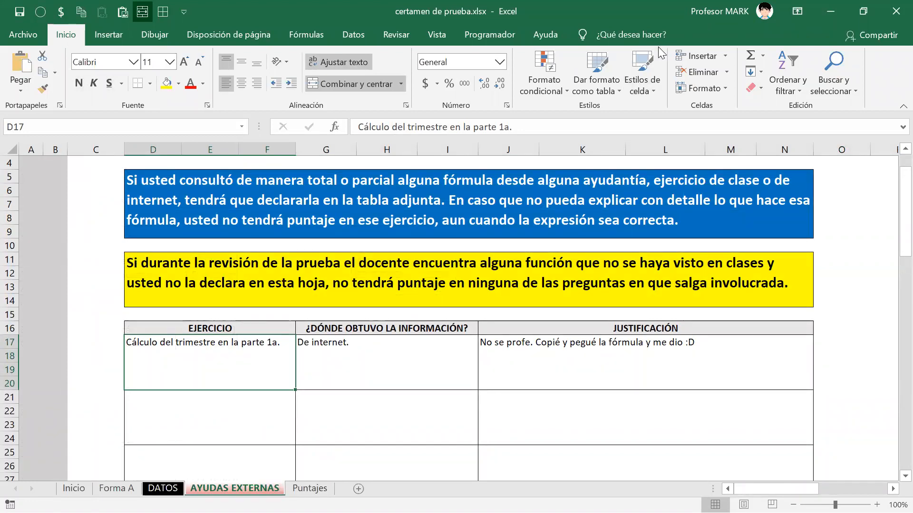
key(alt+Tab)
click(421, 199)
key(alt+Tab)
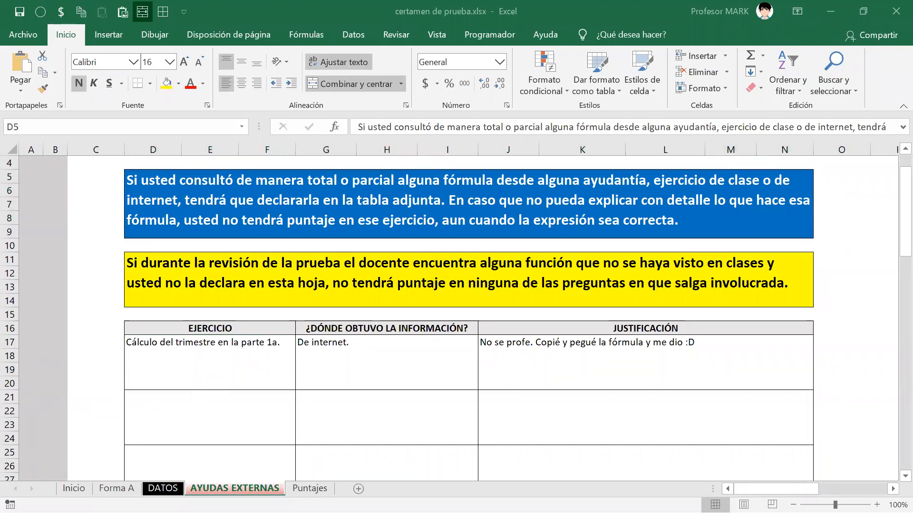
click(116, 488)
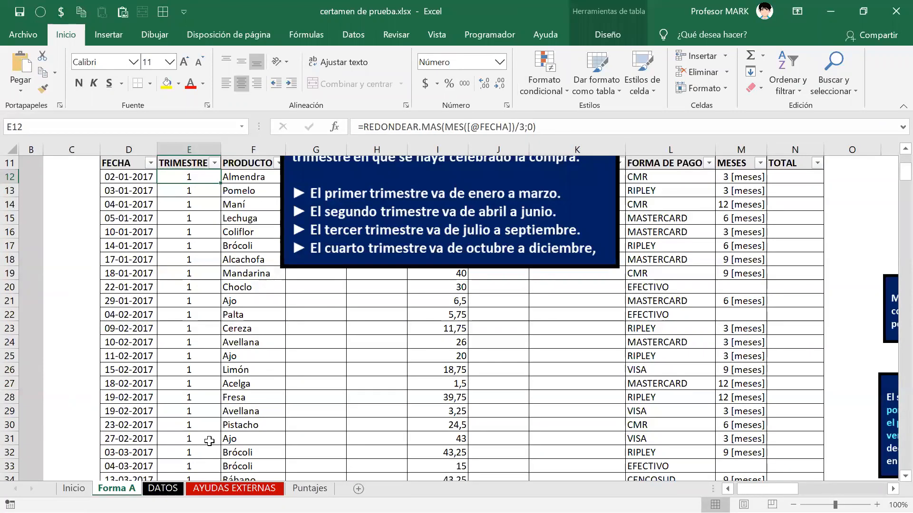
click(212, 488)
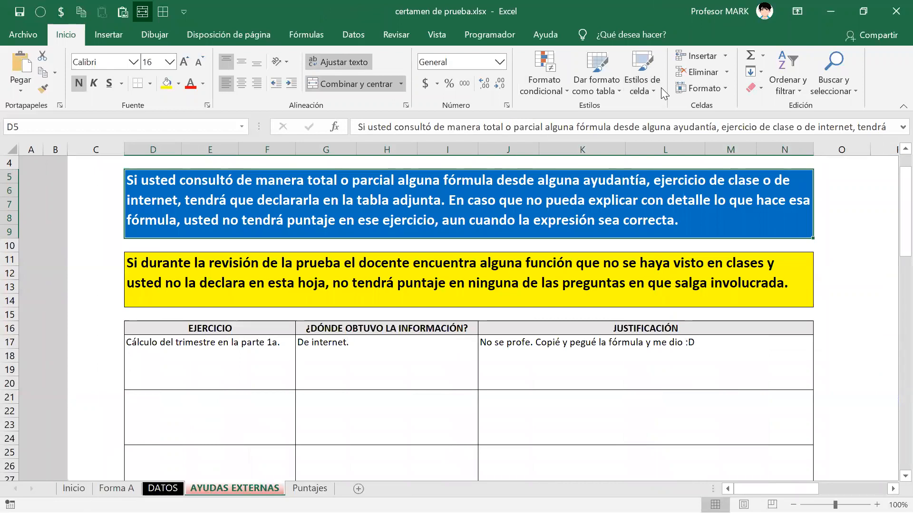
key(alt+Tab)
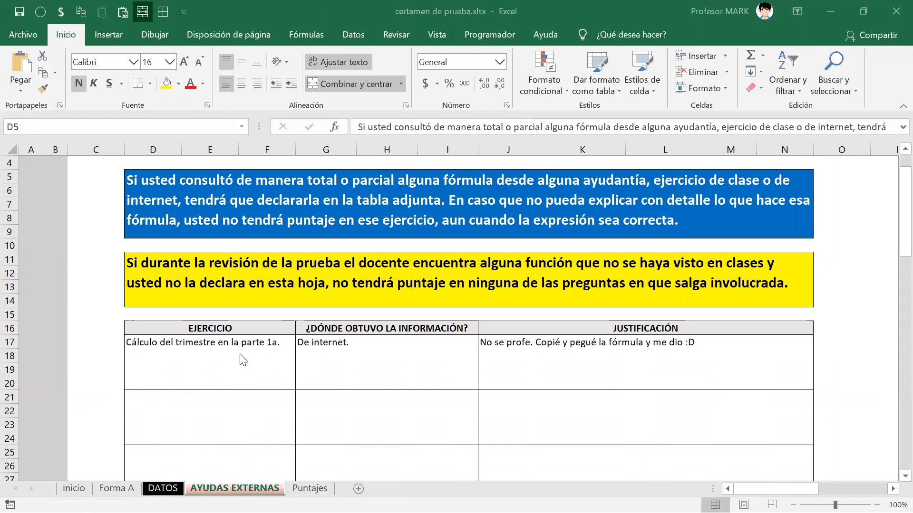
drag(238, 353, 193, 346)
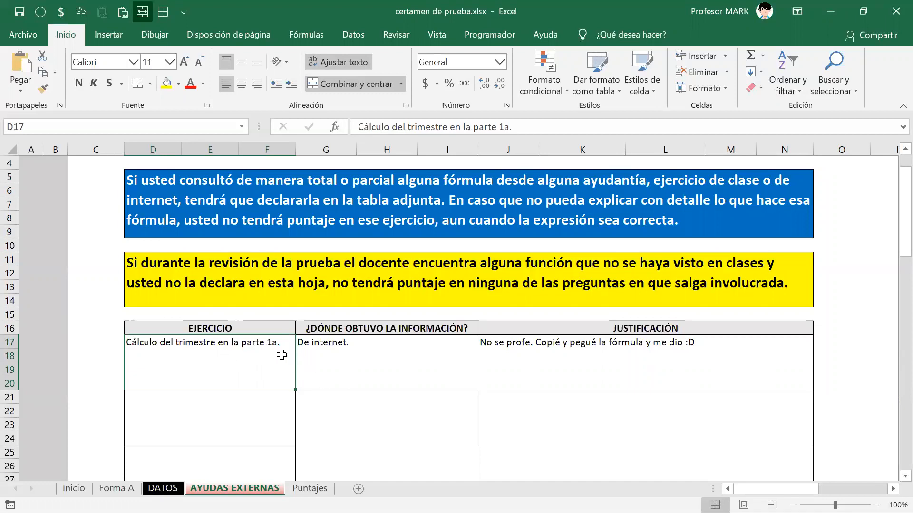
click(327, 362)
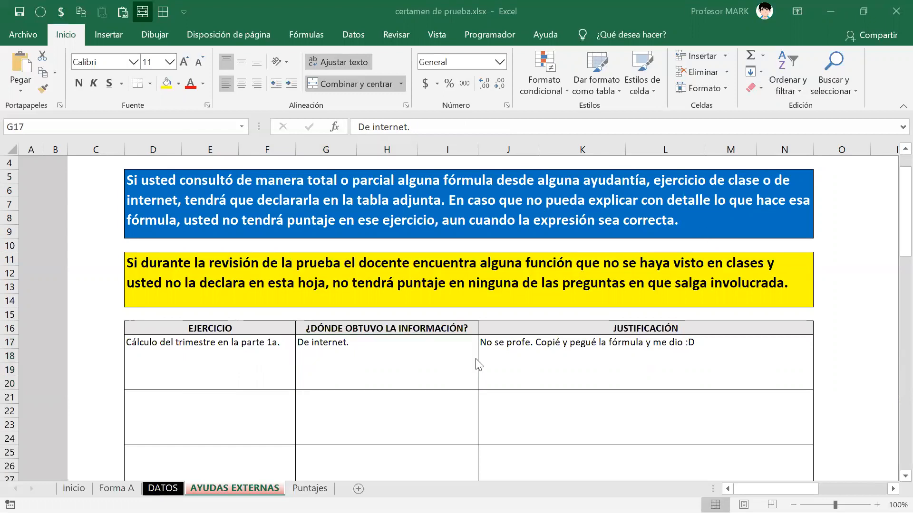
click(536, 352)
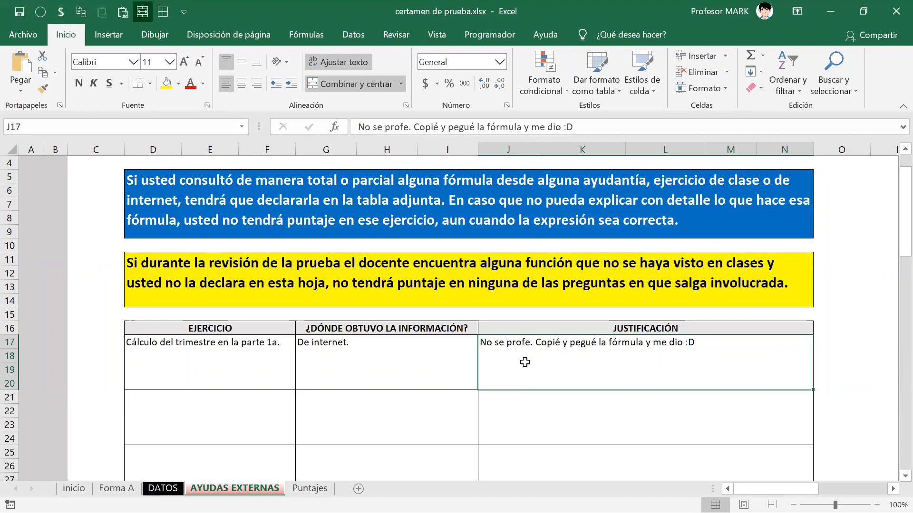
click(124, 489)
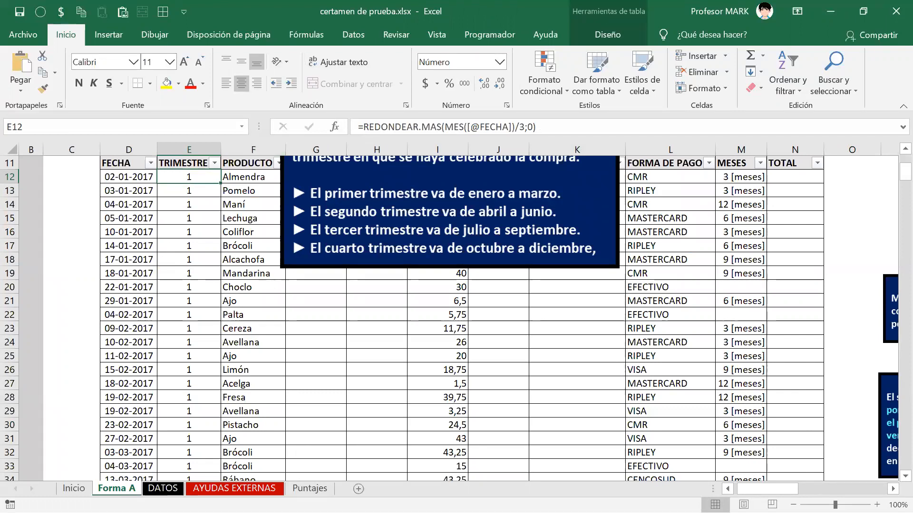
click(234, 489)
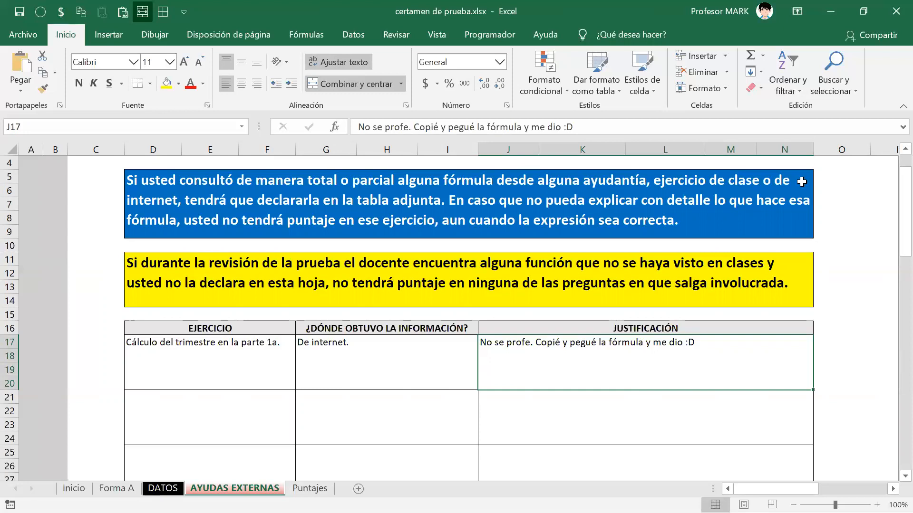
Step: Copy the exceltotal.com paragraph explaining how the quarter formula works
key(alt+Tab)
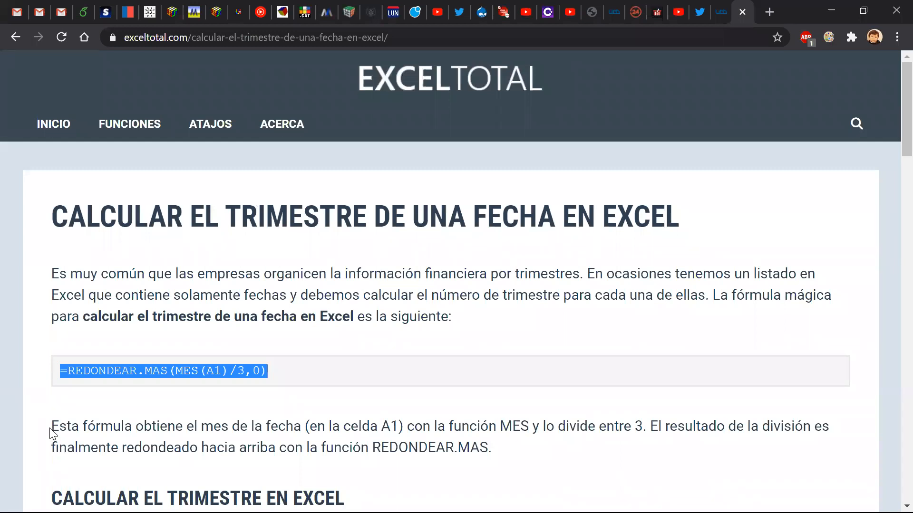
drag(53, 427, 539, 456)
key(ctrl+c)
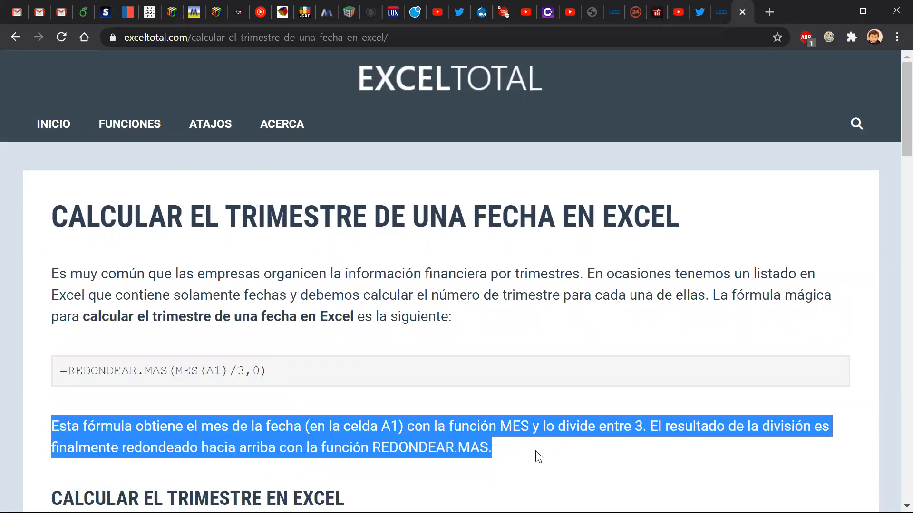
key(alt+Tab)
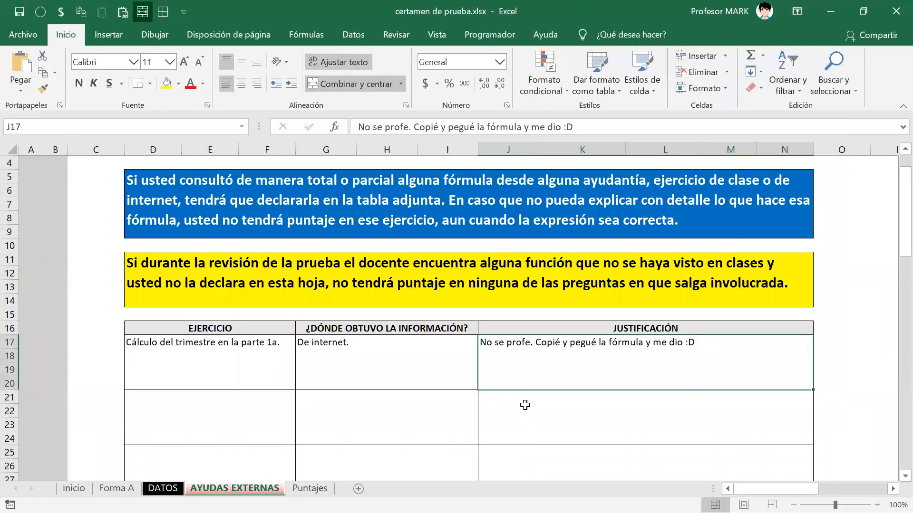
Step: Replace the J17 justification with the pasted explanation: month divided by 3, rounded up
double_click(525, 358)
key(BackSpace)
key(BackSpace)
key(BackSpace)
key(BackSpace)
key(BackSpace)
key(BackSpace)
key(BackSpace)
key(BackSpace)
key(BackSpace)
key(BackSpace)
key(Delete)
key(Delete)
key(Delete)
key(Delete)
key(Delete)
key(Delete)
key(Delete)
key(Delete)
key(Delete)
key(Delete)
key(Delete)
key(Delete)
key(Delete)
key(Delete)
key(Delete)
key(Delete)
key(Delete)
key(Delete)
key(Delete)
key(Delete)
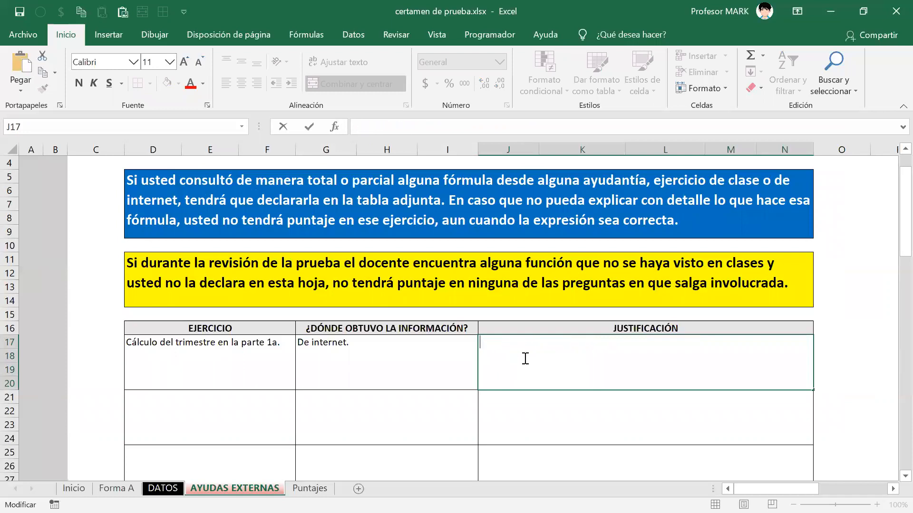
key(ctrl+v)
key(ctrl+Return)
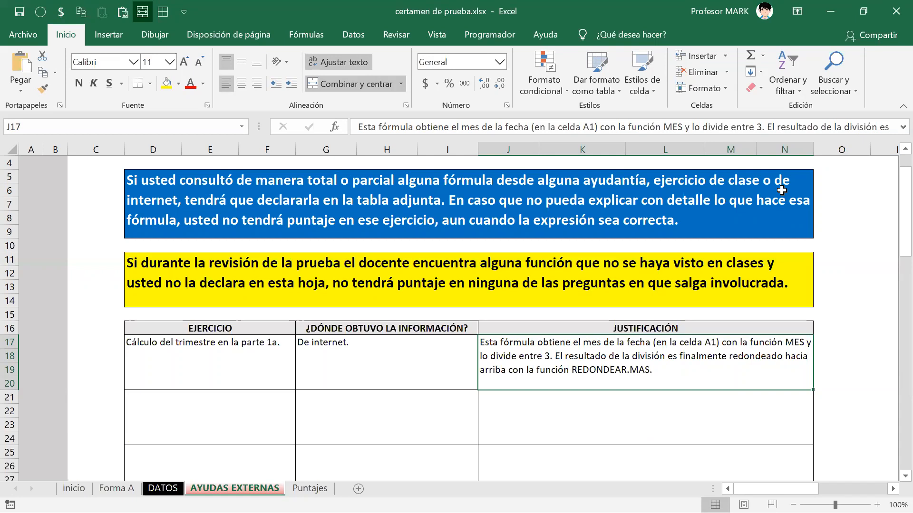
click(214, 298)
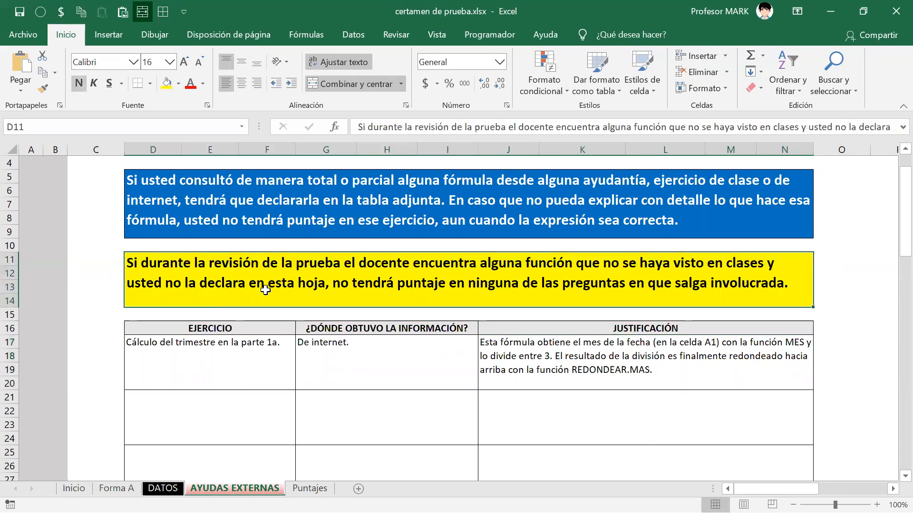
key(alt+Tab)
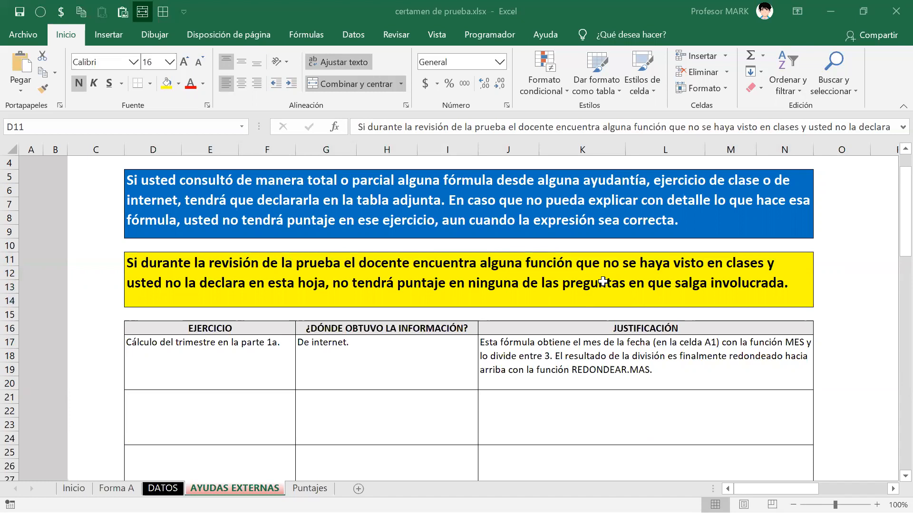
click(275, 382)
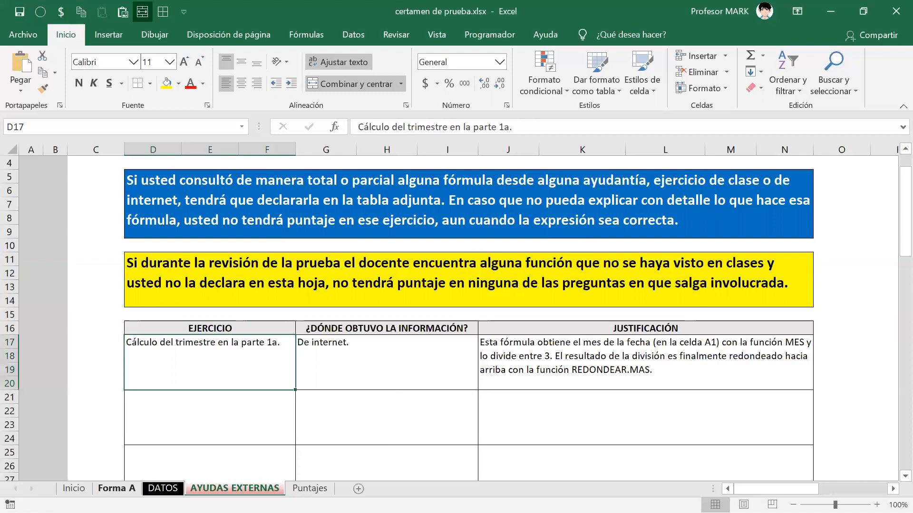
click(117, 488)
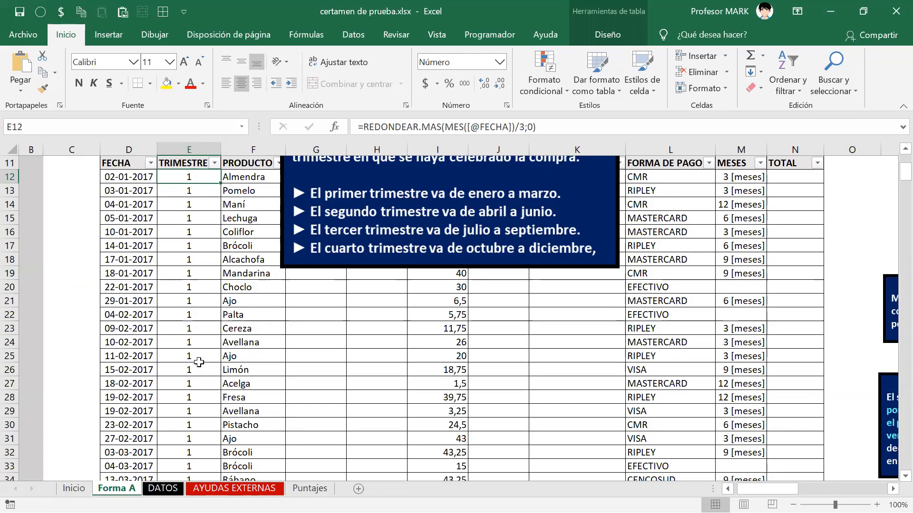
click(234, 489)
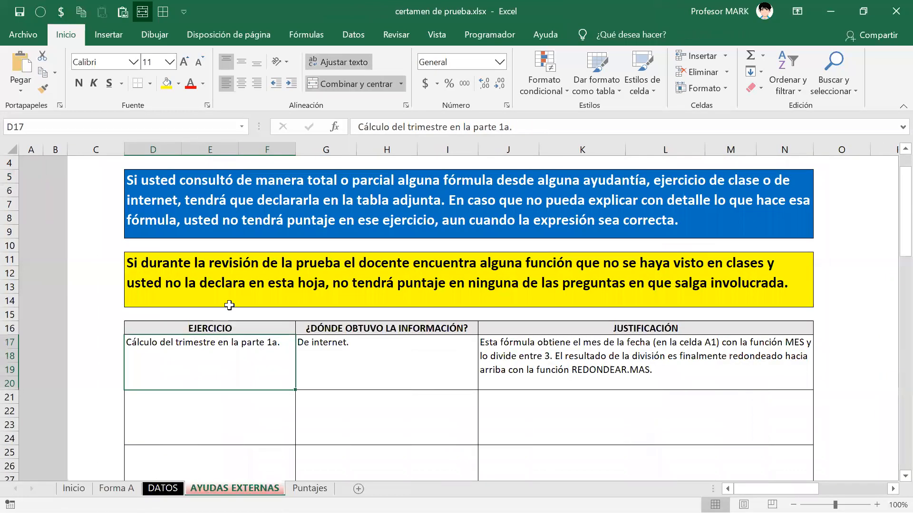